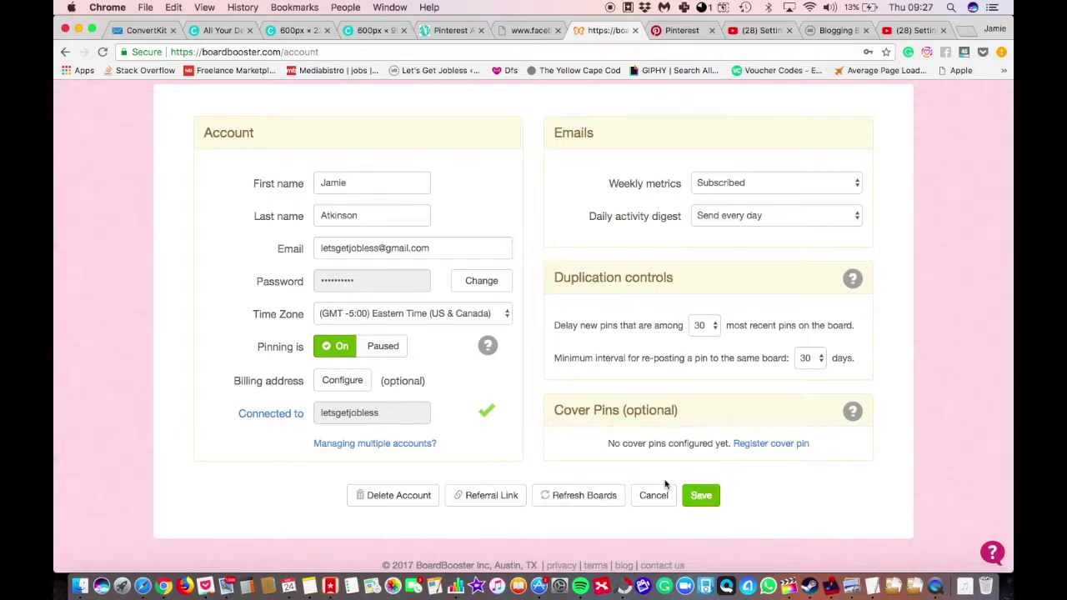
# Go to the BoardBooster home page and open the Campaigns pinning tool.
pyautogui.scroll(2, 551, 396)
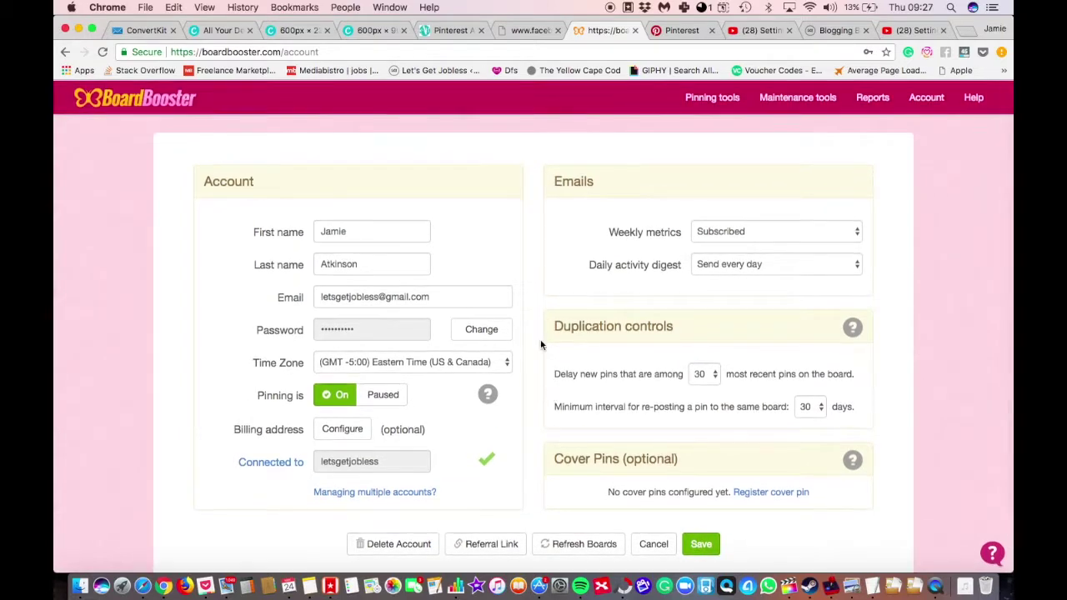
pyautogui.click(140, 100)
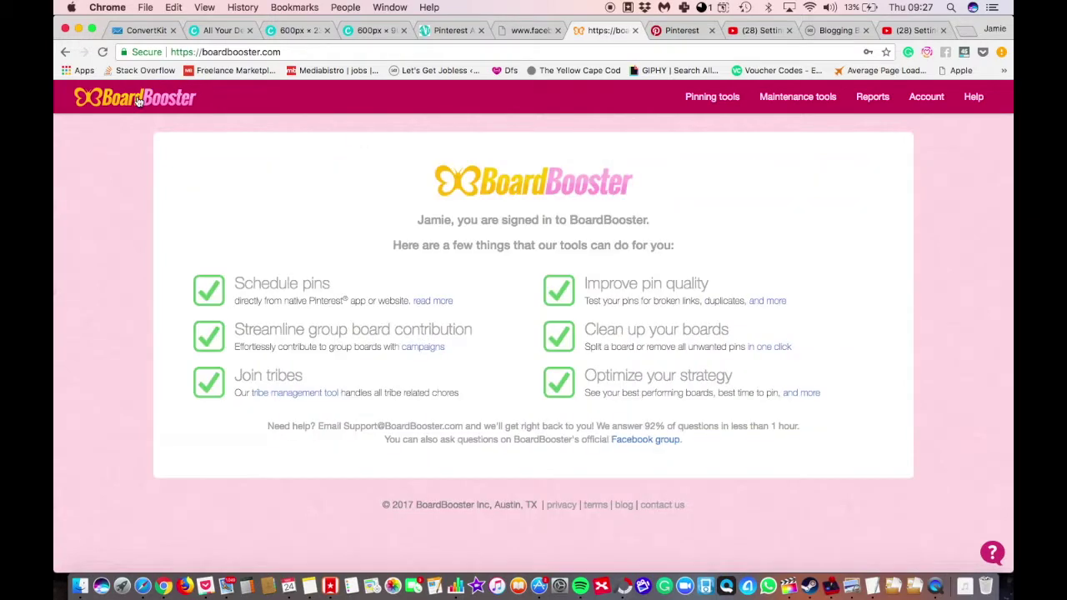
pyautogui.click(732, 100)
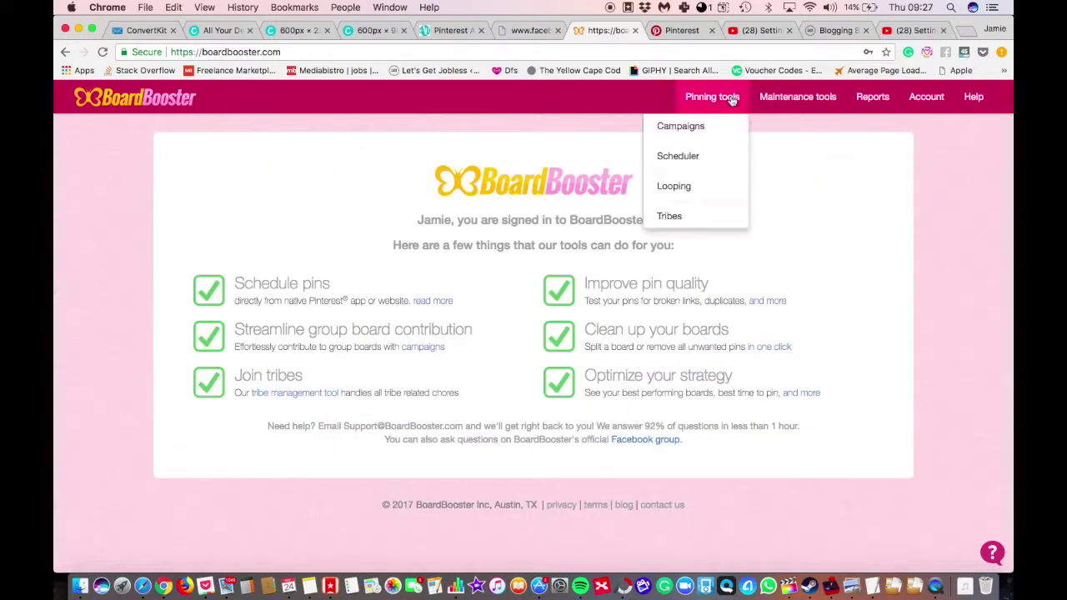
pyautogui.click(694, 131)
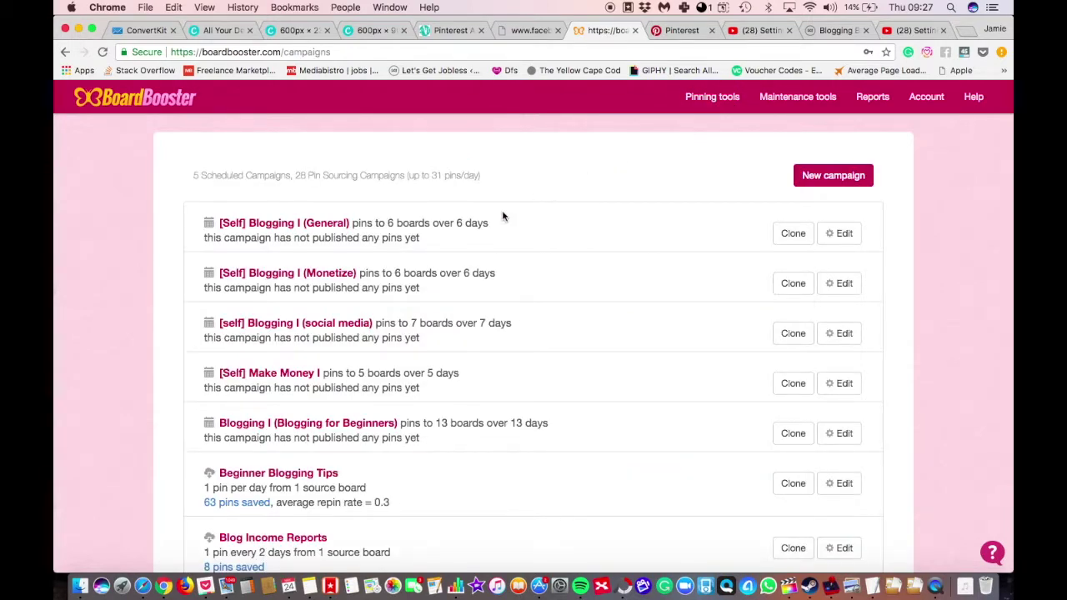
# Examine the campaign list, including the campaign summary and the icons distinguishing scheduled from pin sourcing campaigns.
pyautogui.moveTo(480, 176); pyautogui.dragTo(194, 174)
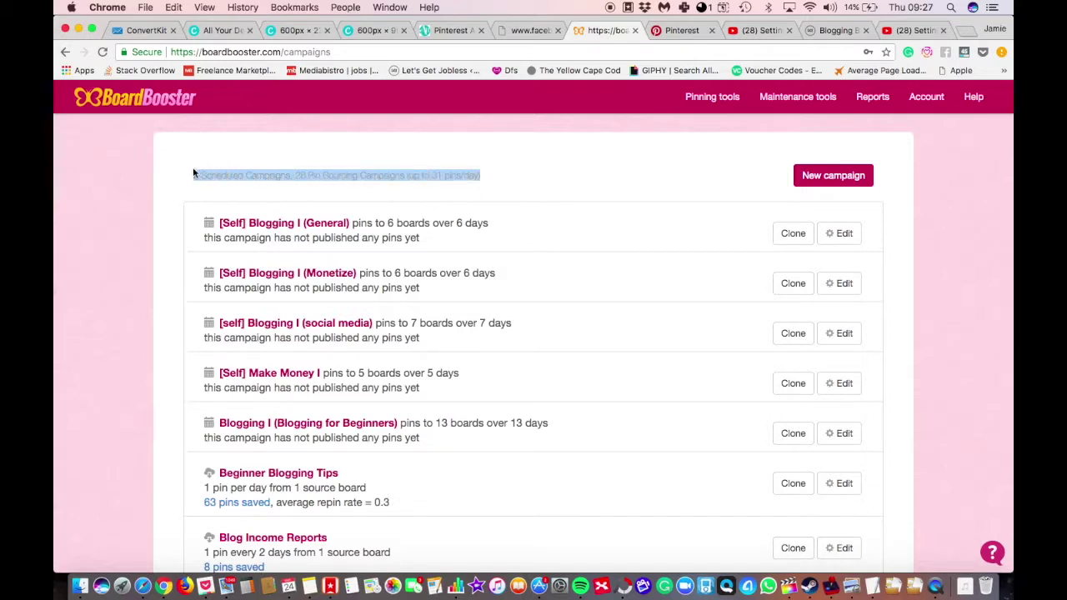
pyautogui.click(248, 176)
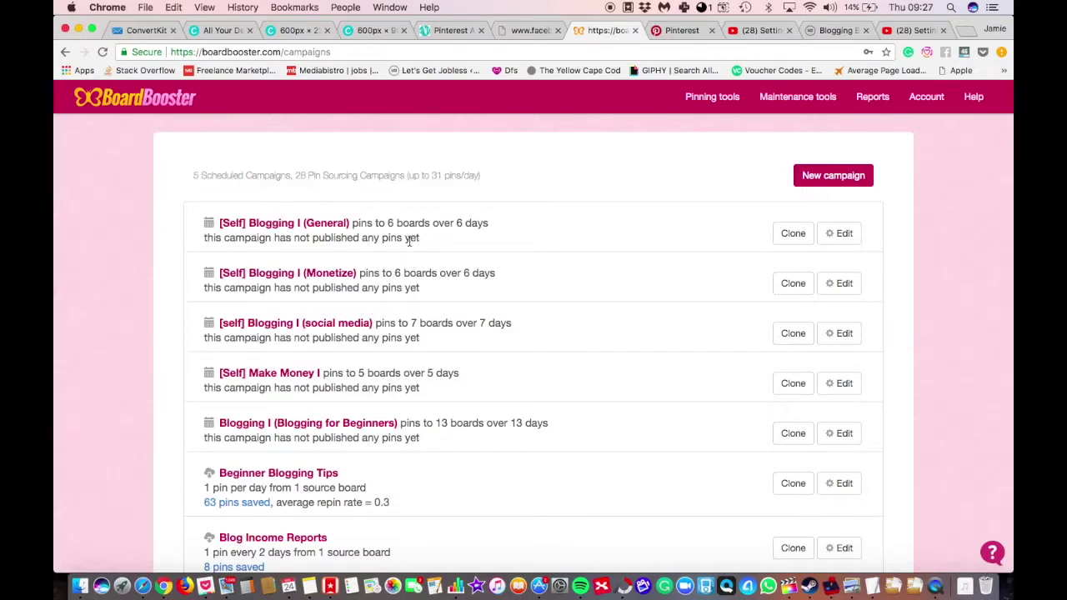
pyautogui.scroll(-2, 408, 240)
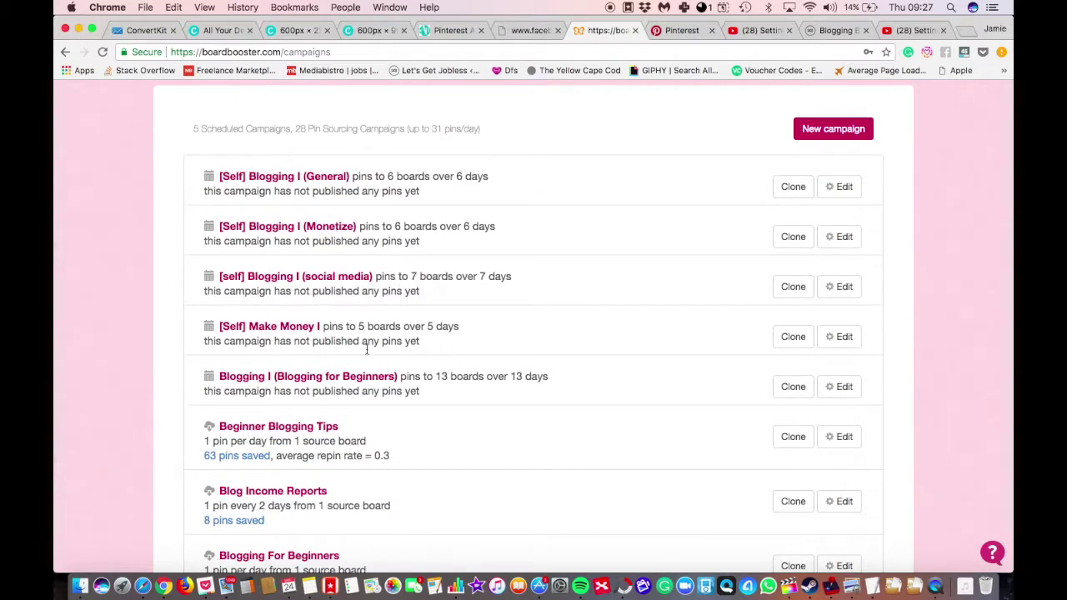
pyautogui.scroll(-2, 394, 407)
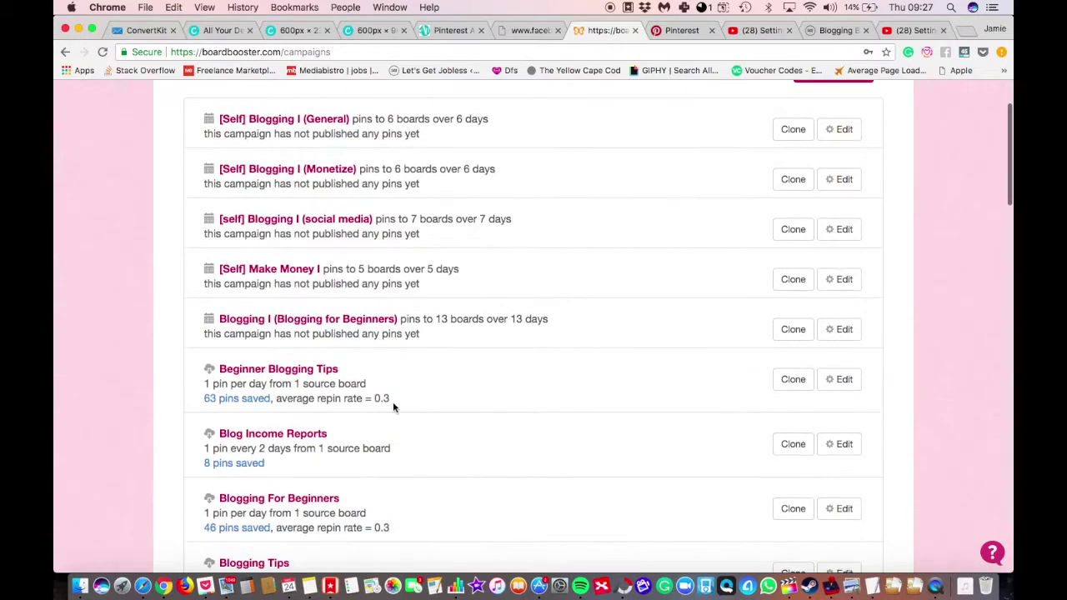
pyautogui.moveTo(531, 316); pyautogui.dragTo(295, 315)
pyautogui.click(431, 319)
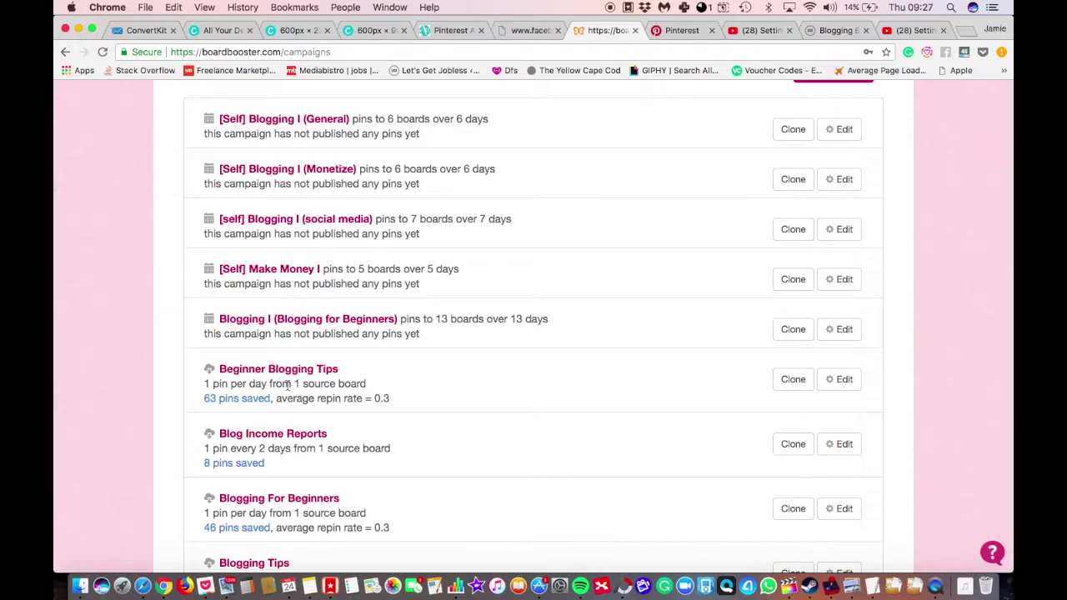
pyautogui.moveTo(209, 377)
pyautogui.moveTo(210, 322)
# Open the "Blogging I (Blogging for Beginners)" campaign for editing and review its name, daily pin limit and repin schedule.
pyautogui.click(844, 328)
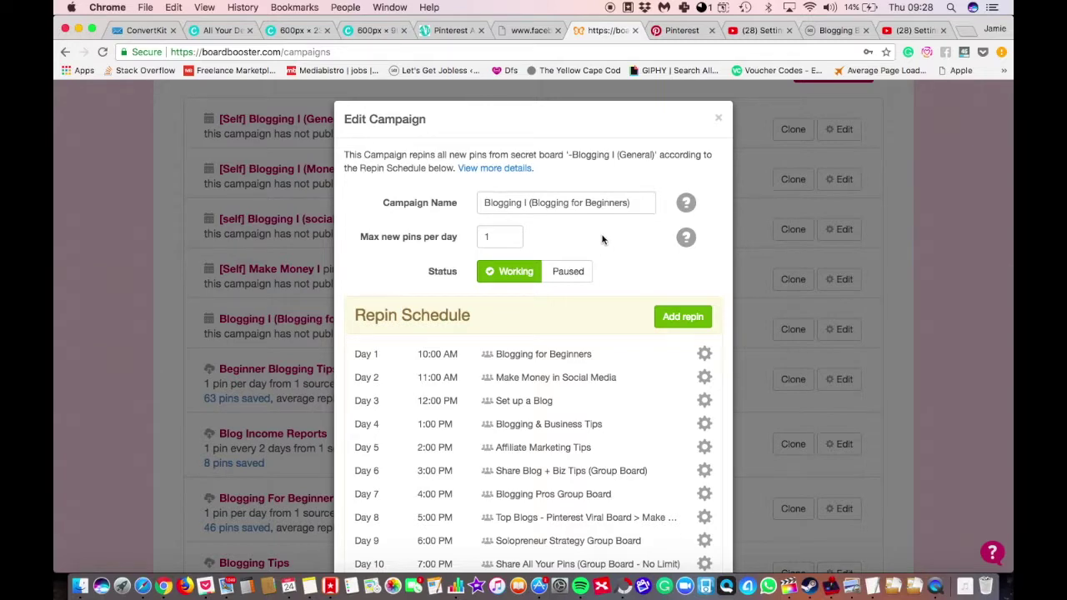
pyautogui.moveTo(626, 187); pyautogui.dragTo(475, 194)
pyautogui.click(621, 213)
pyautogui.scroll(-1, 618, 190)
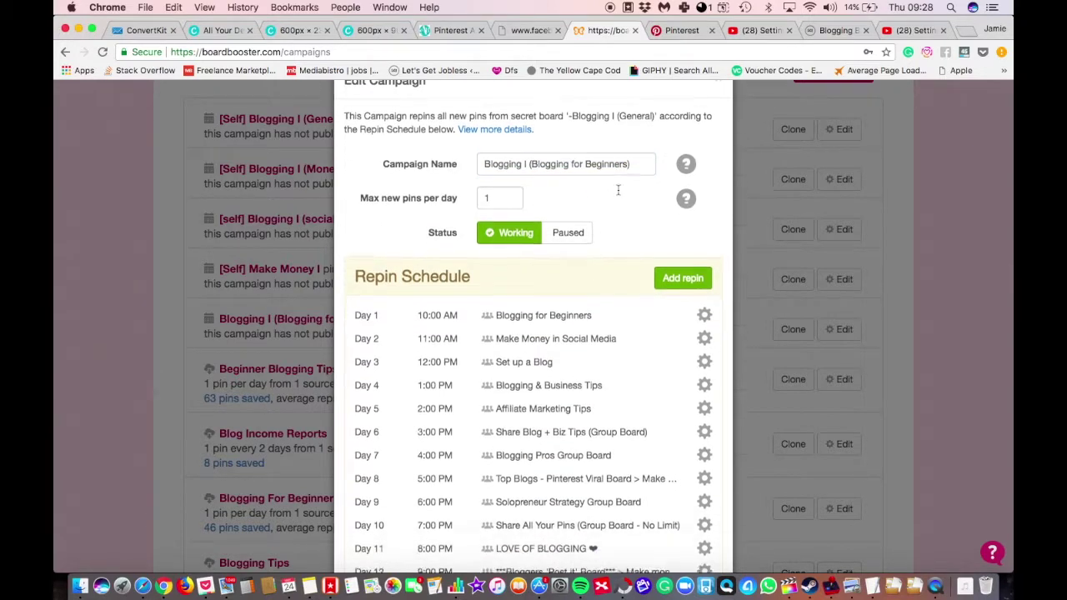
pyautogui.scroll(-5, 618, 195)
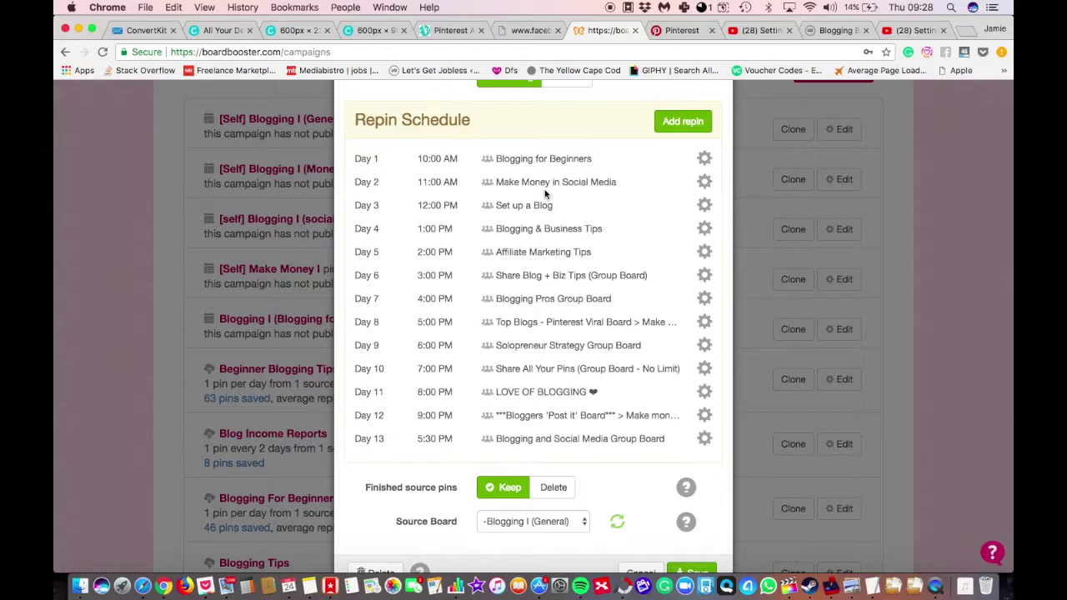
pyautogui.scroll(2, 546, 195)
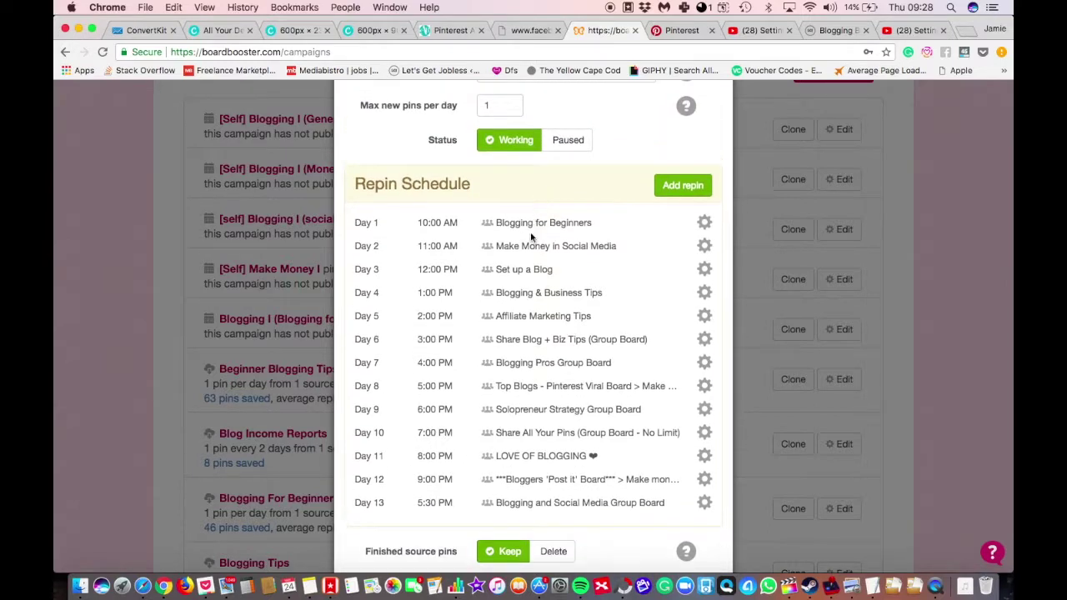
pyautogui.scroll(3, 516, 307)
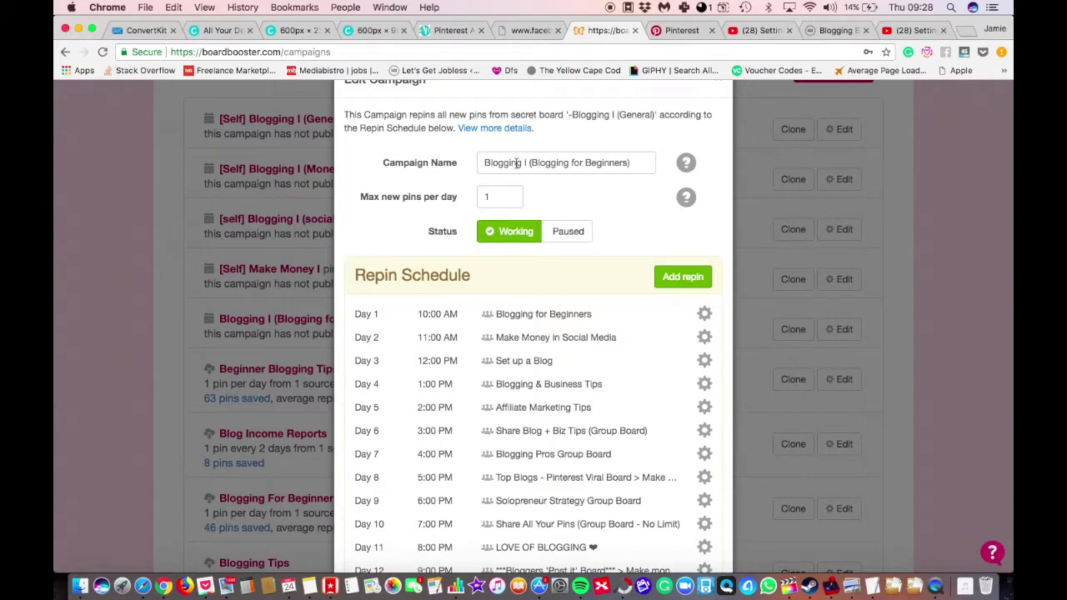
pyautogui.scroll(-4, 526, 198)
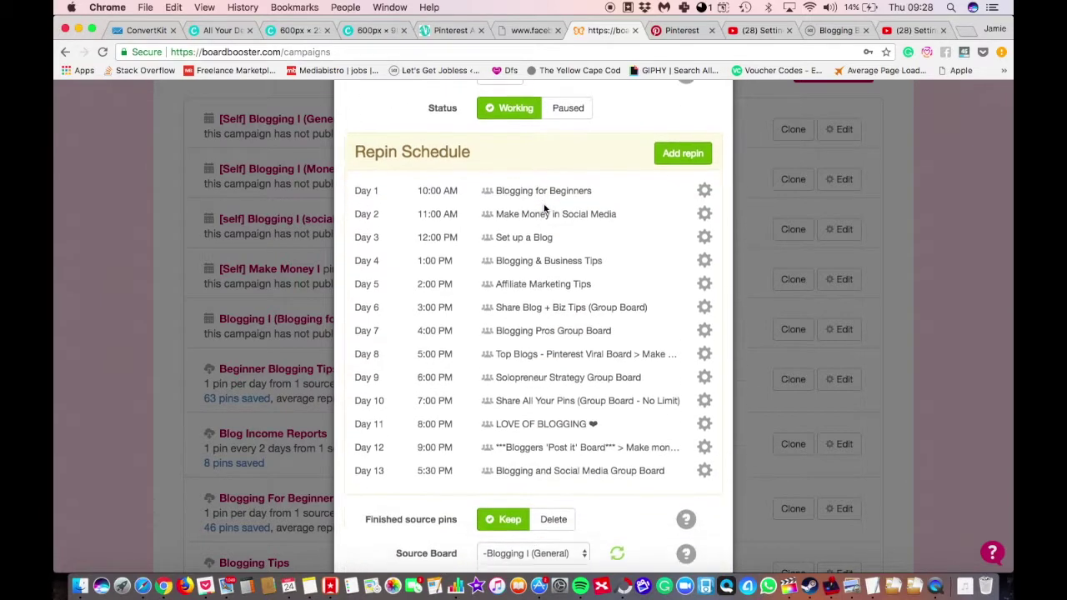
pyautogui.scroll(5, 506, 180)
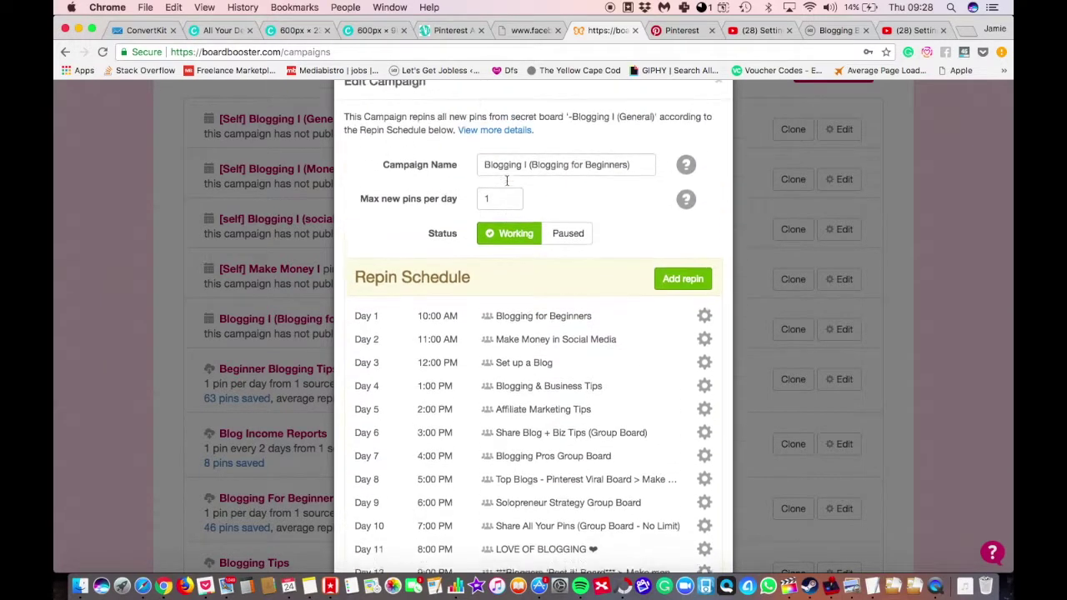
pyautogui.scroll(-4, 481, 154)
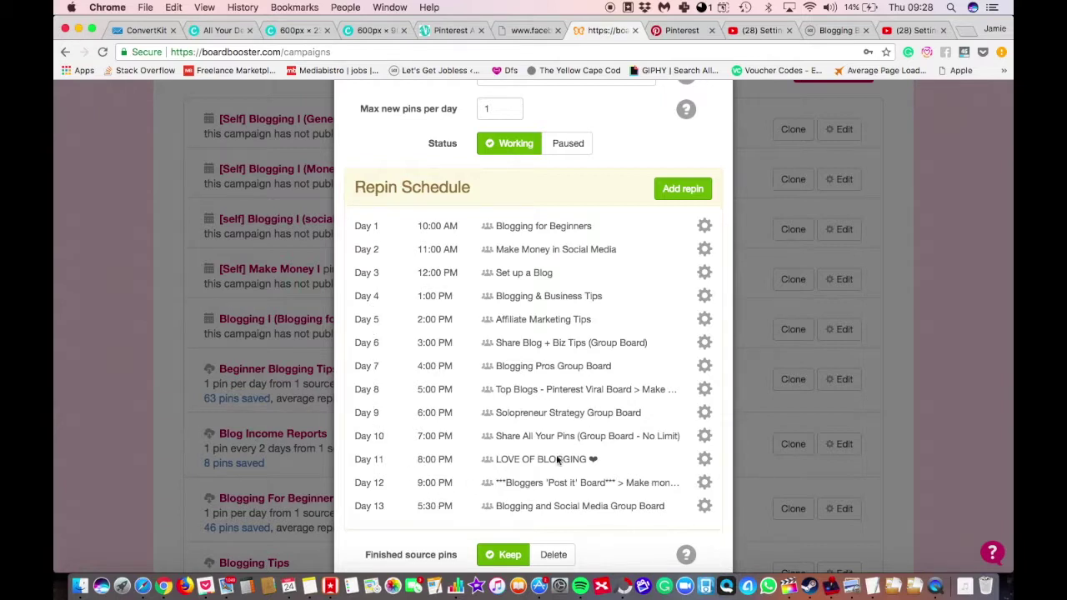
pyautogui.scroll(2, 489, 398)
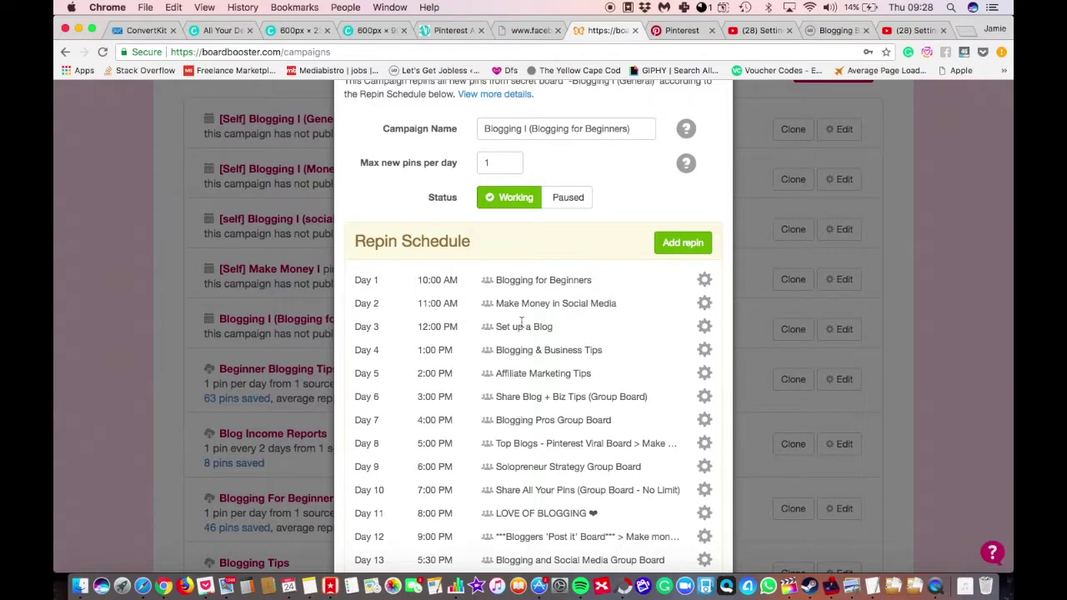
pyautogui.scroll(3, 517, 239)
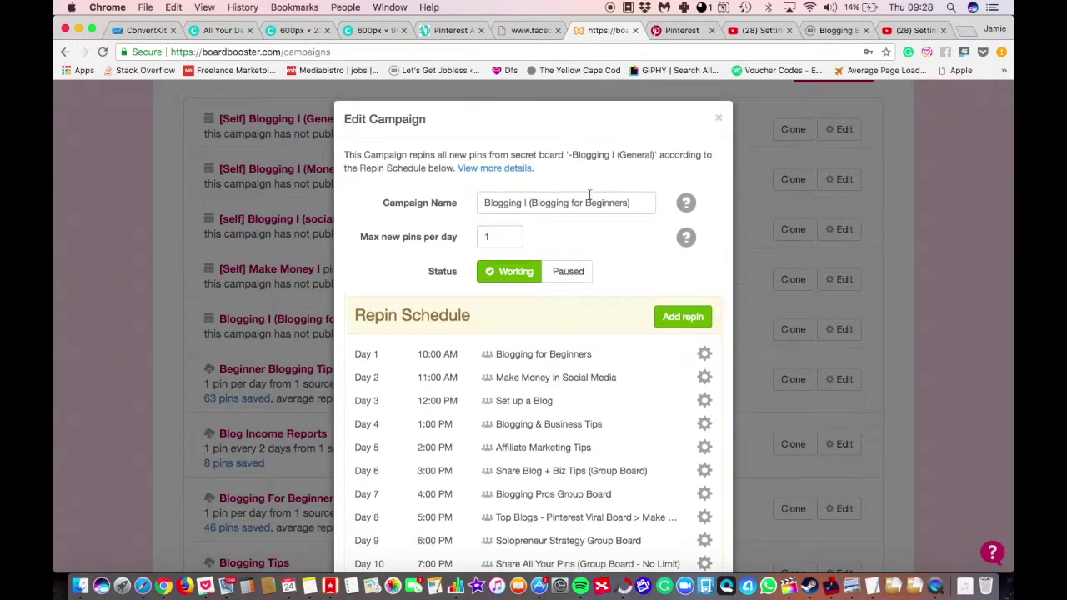
pyautogui.scroll(-8, 588, 193)
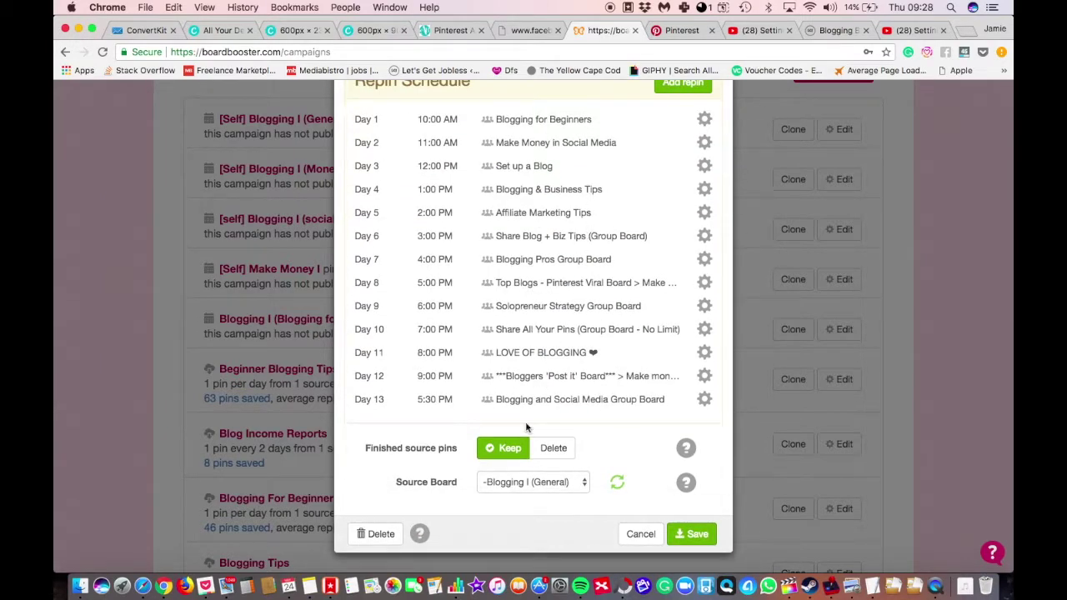
# Look through the boards available as the campaign's source board, keeping the current selection.
pyautogui.click(541, 482)
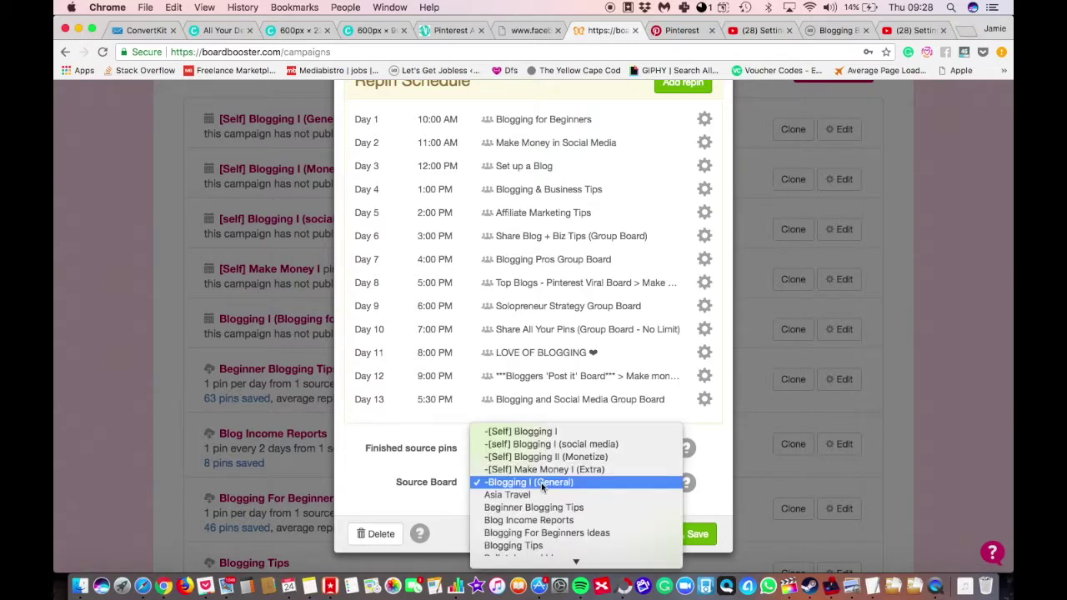
pyautogui.scroll(-1, 541, 482)
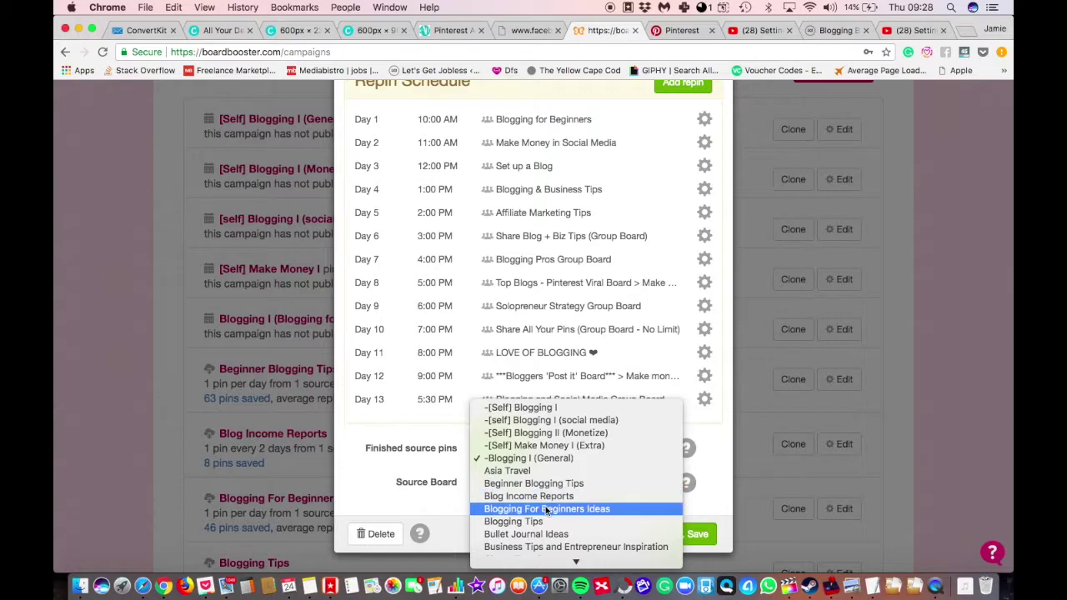
pyautogui.scroll(-2, 545, 518)
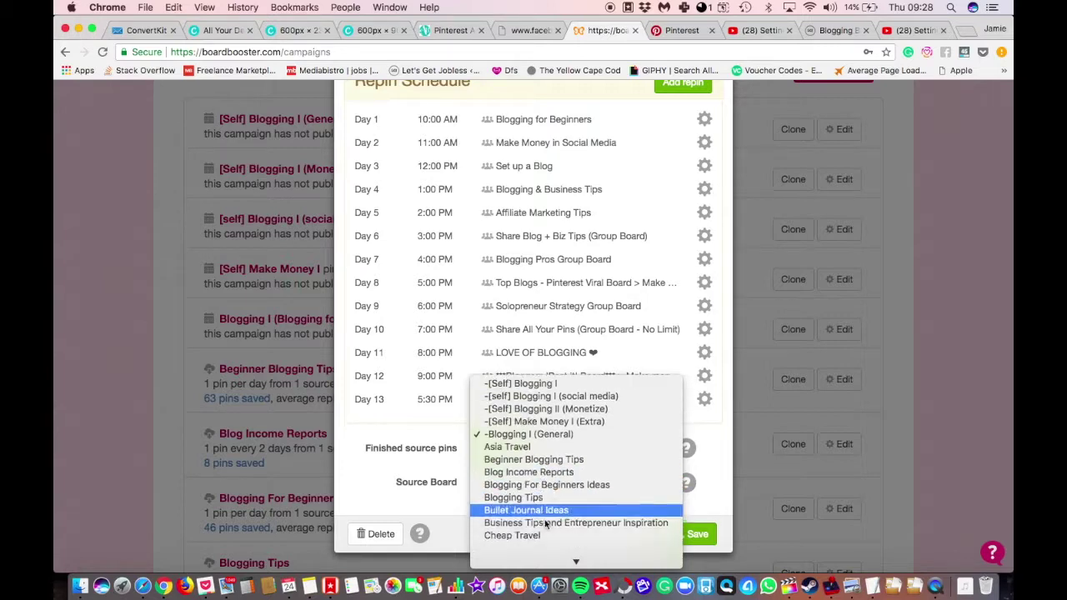
pyautogui.scroll(-3, 545, 519)
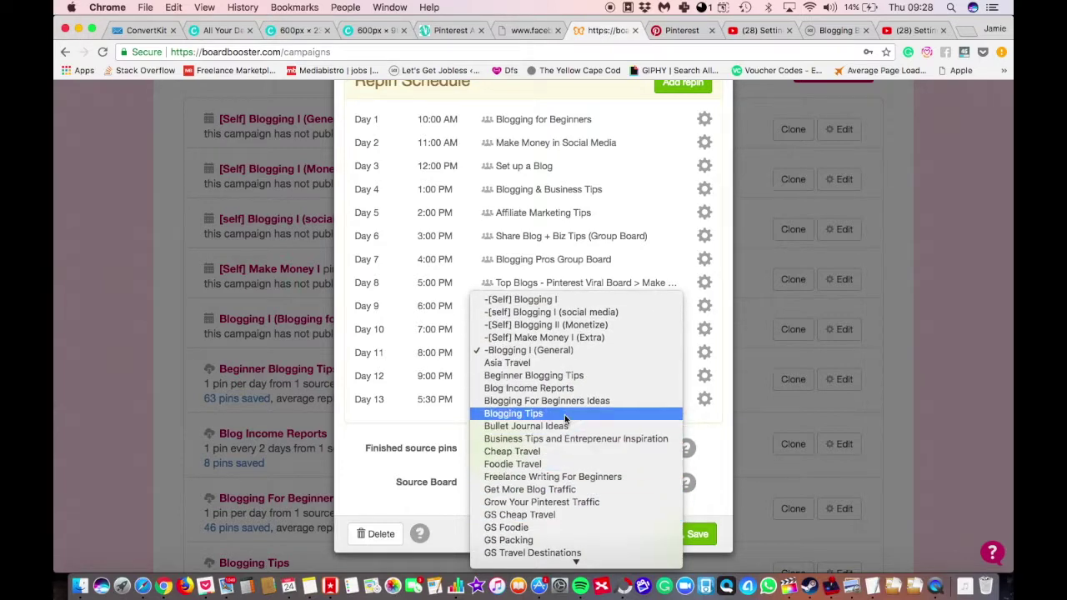
pyautogui.scroll(-10, 570, 407)
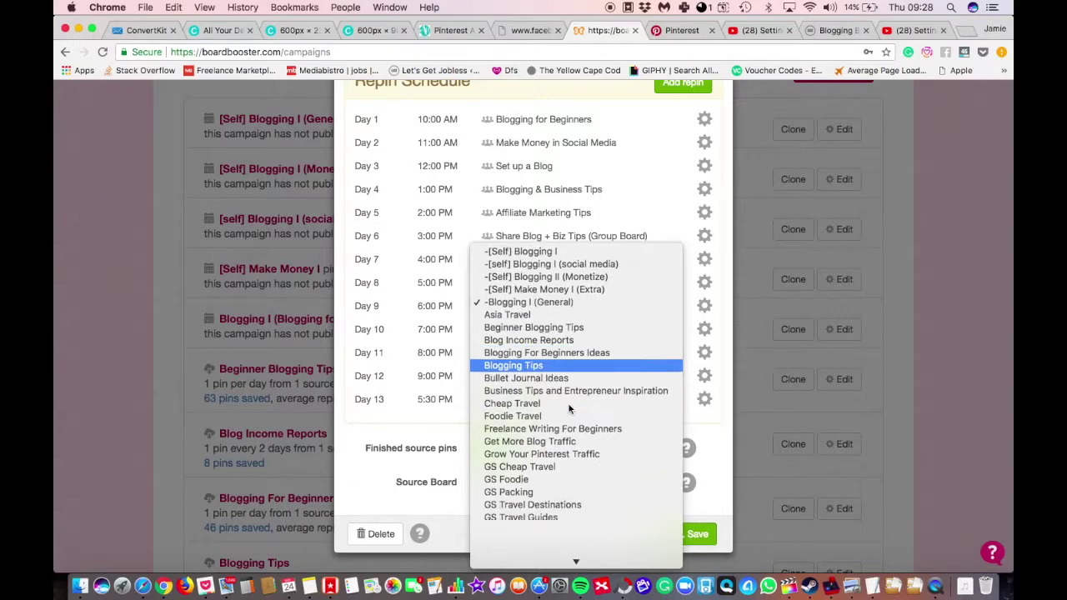
pyautogui.scroll(1, 570, 407)
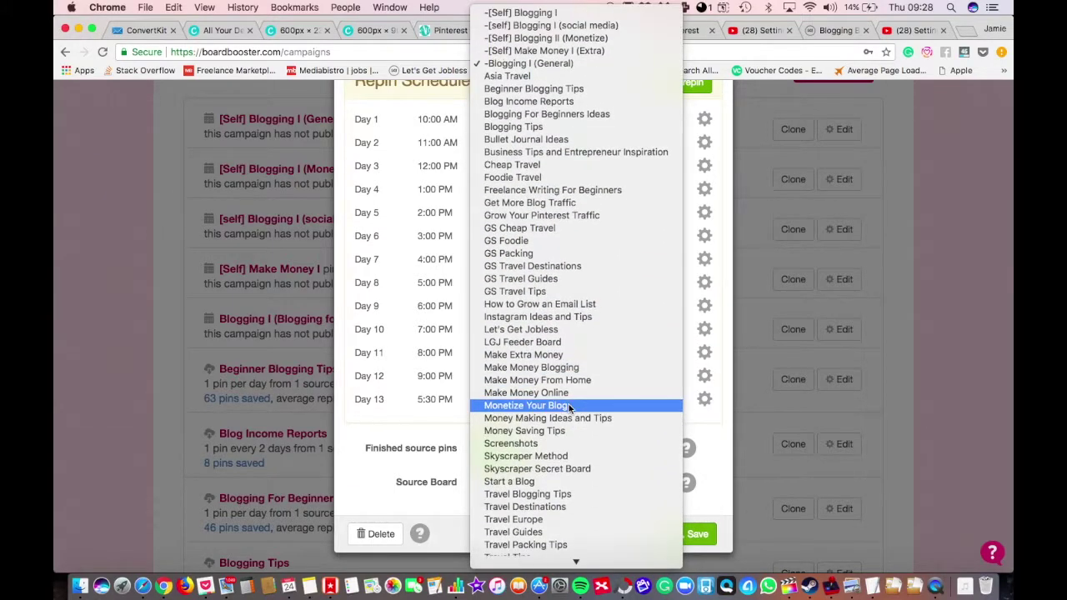
pyautogui.click(409, 310)
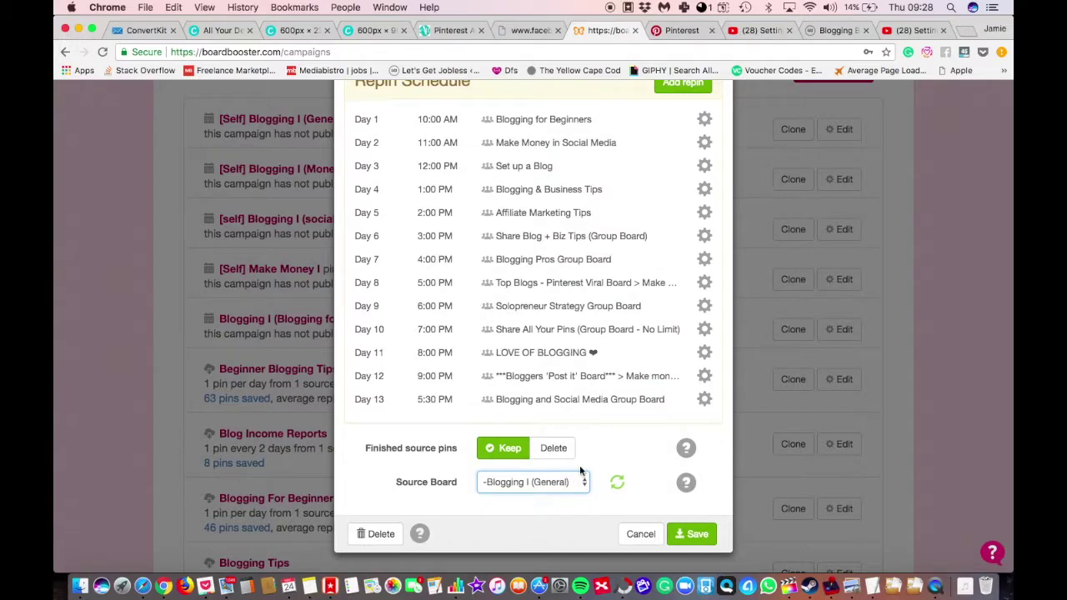
# Load the Pinterest home page in its browser tab and return to BoardBooster to close the campaign editor without saving.
pyautogui.click(682, 31)
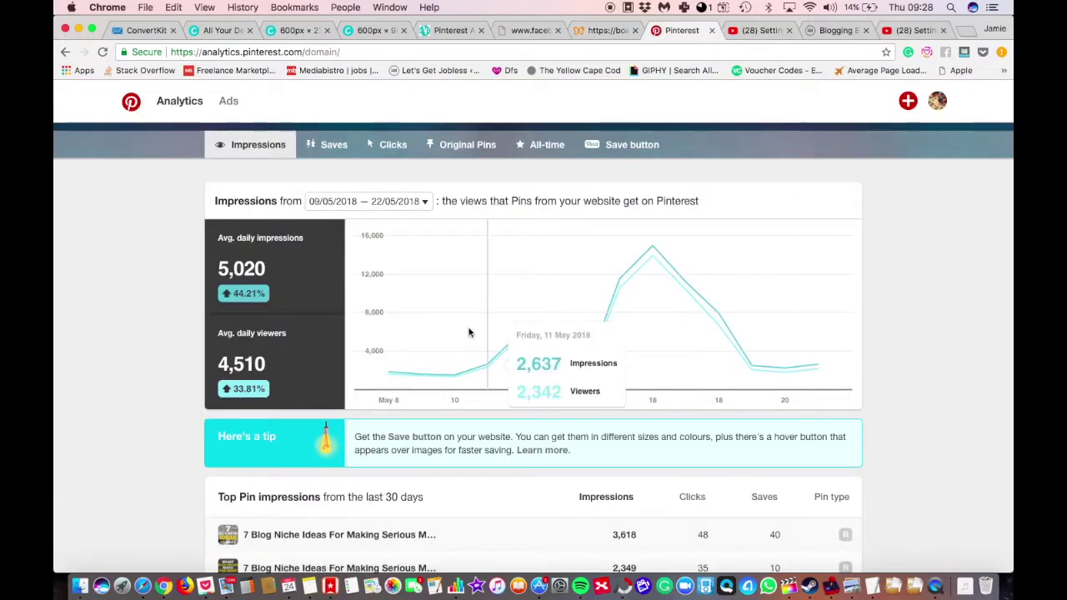
pyautogui.click(129, 103)
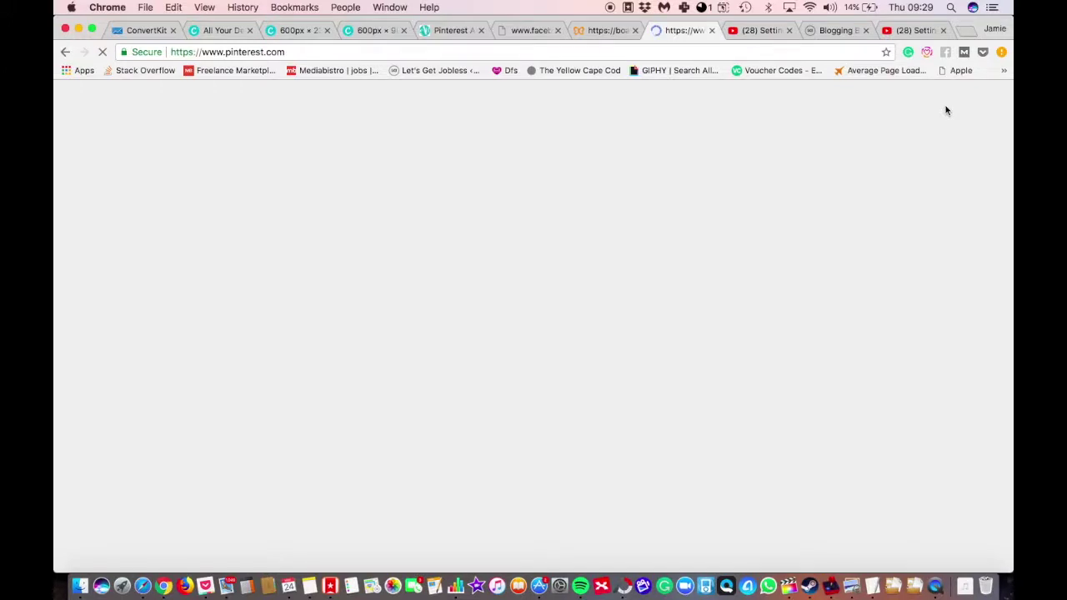
pyautogui.click(599, 32)
pyautogui.scroll(3, 447, 250)
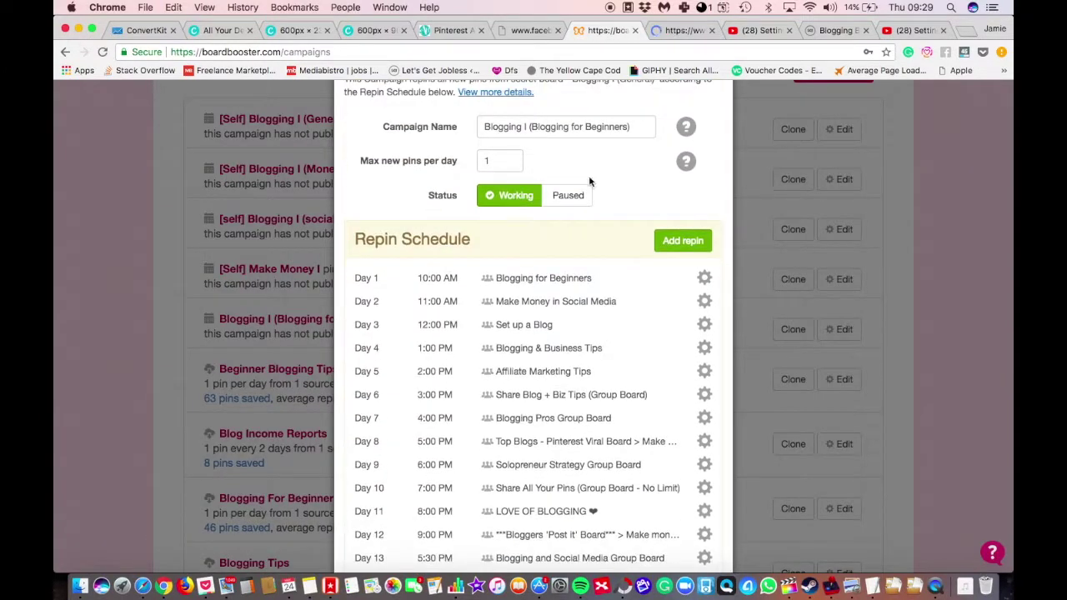
pyautogui.scroll(-5, 581, 278)
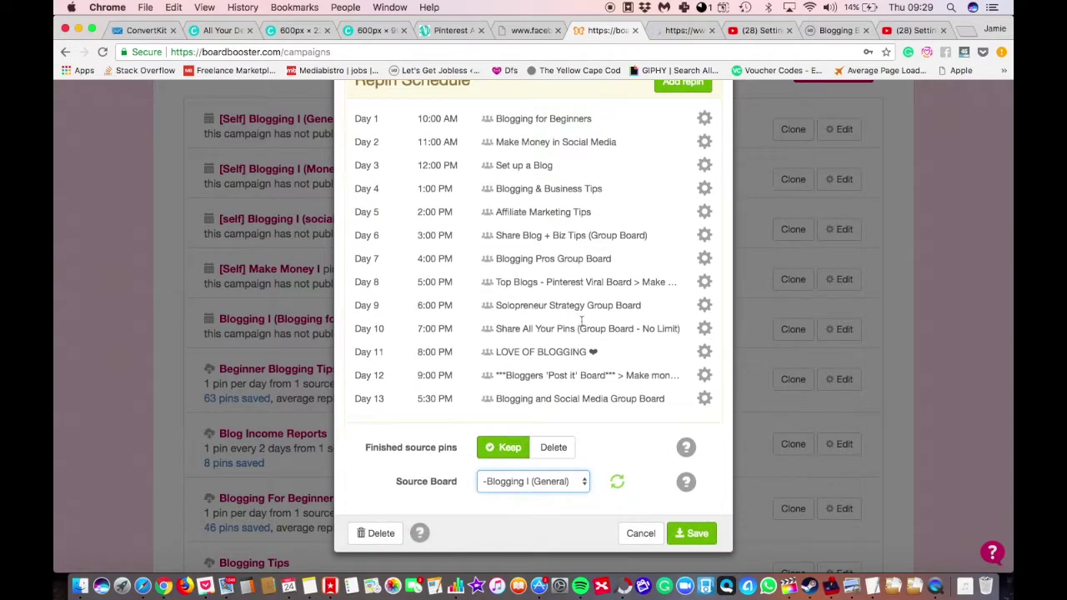
pyautogui.click(638, 534)
# Start a new Scheduled Campaign and name it "Make Money I".
pyautogui.scroll(2, 641, 381)
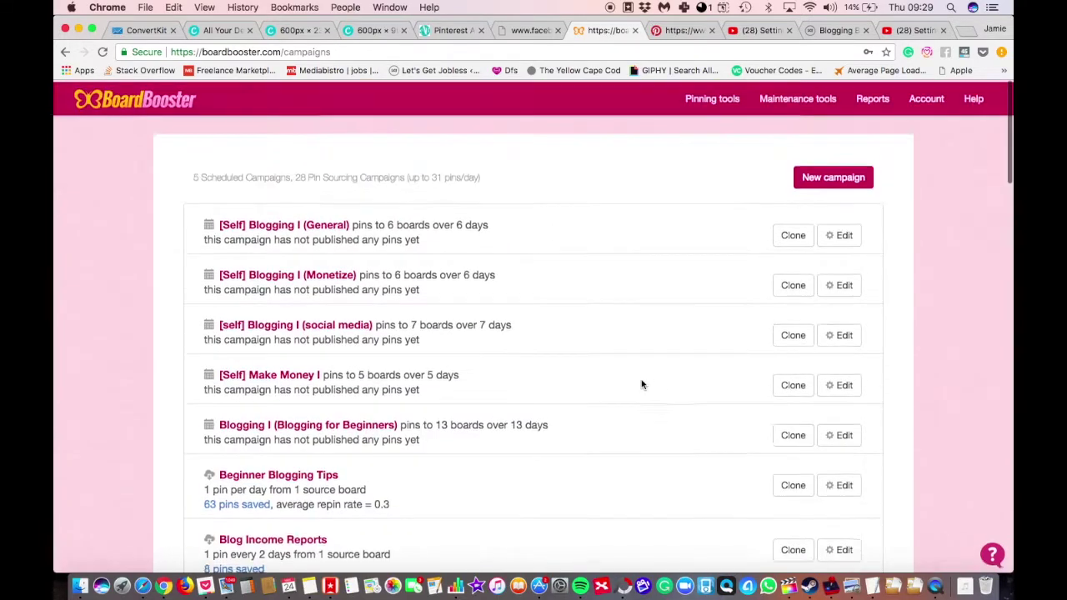
pyautogui.click(828, 182)
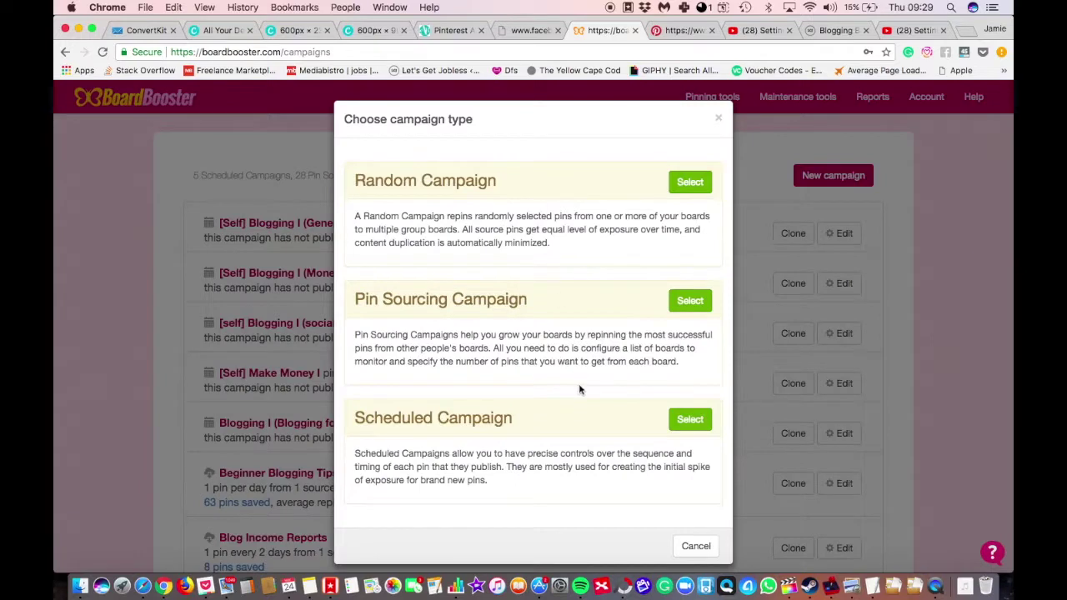
pyautogui.click(690, 424)
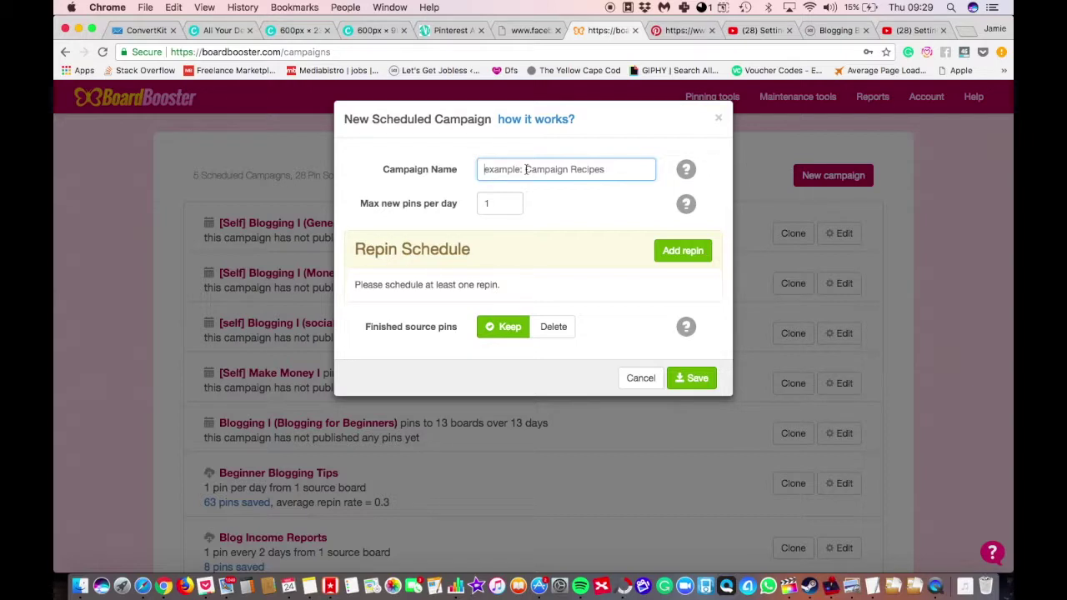
pyautogui.write('Make Money I')
# Schedule a repin to the "Make Money in Social Media" board on day 1 at 1:00 PM and save the campaign.
pyautogui.click(657, 251)
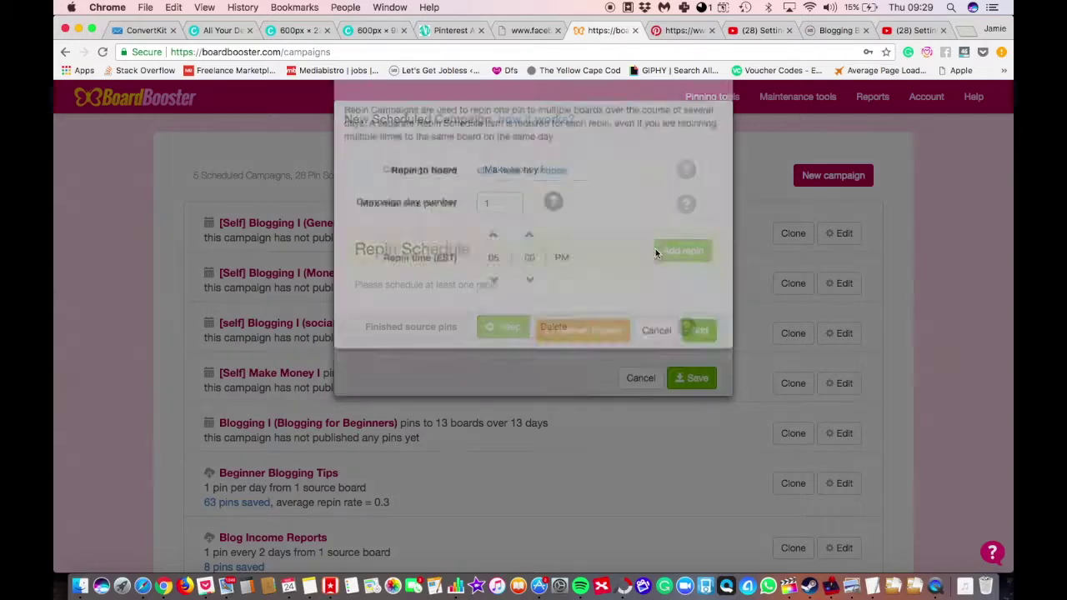
pyautogui.click(530, 218)
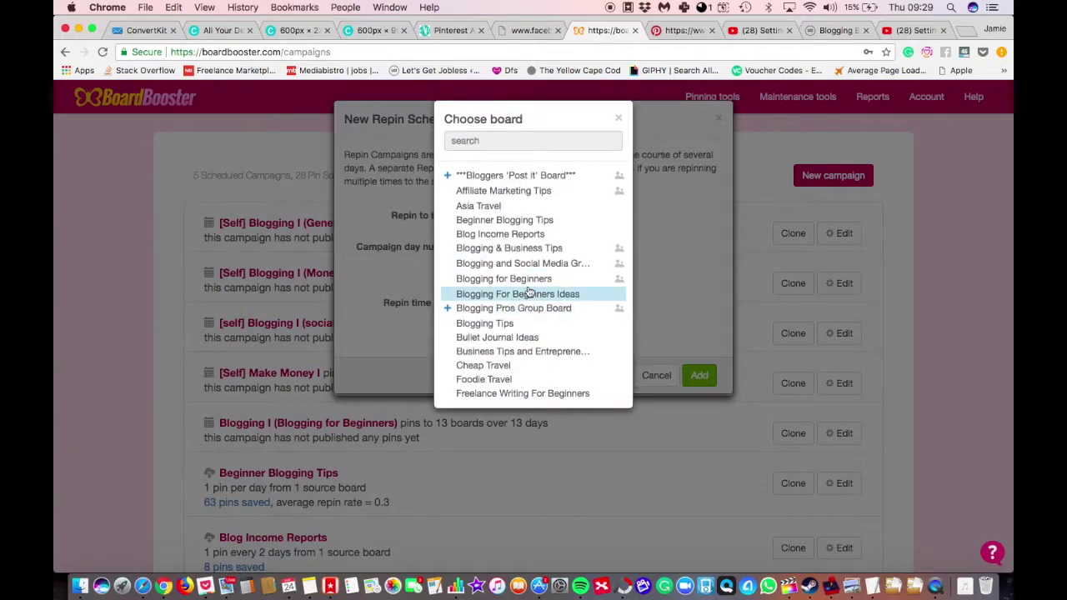
pyautogui.scroll(-3, 550, 276)
pyautogui.scroll(-5, 550, 276)
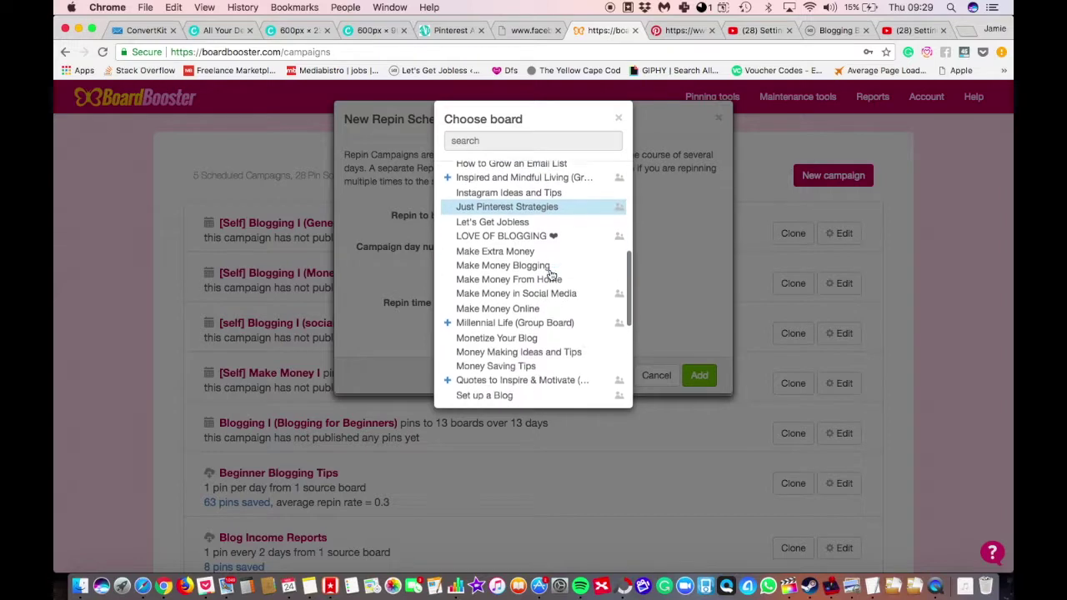
pyautogui.scroll(-1, 550, 275)
pyautogui.click(552, 279)
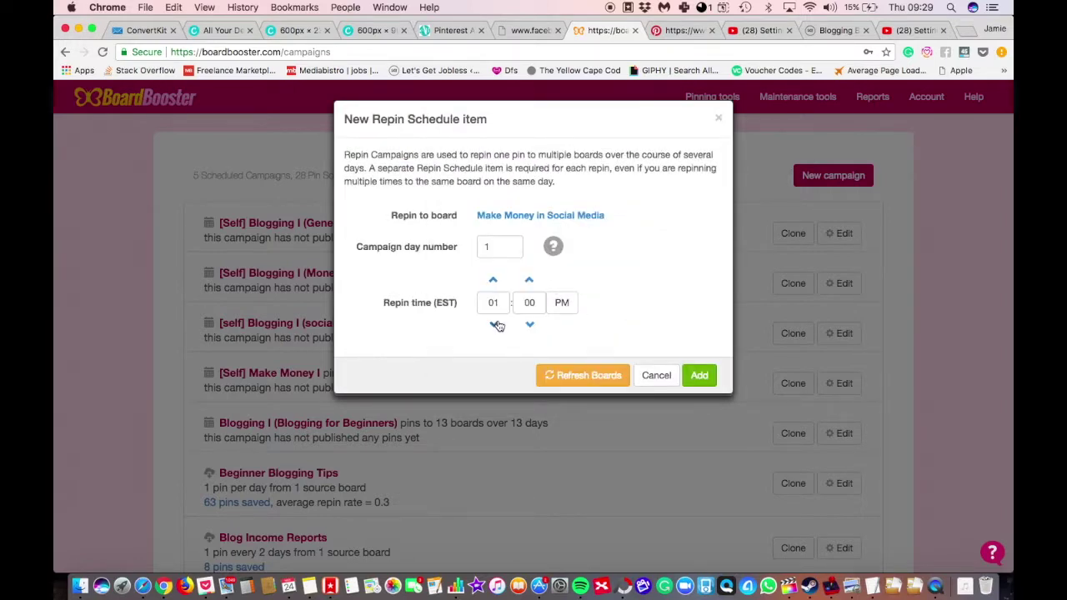
pyautogui.click(561, 218)
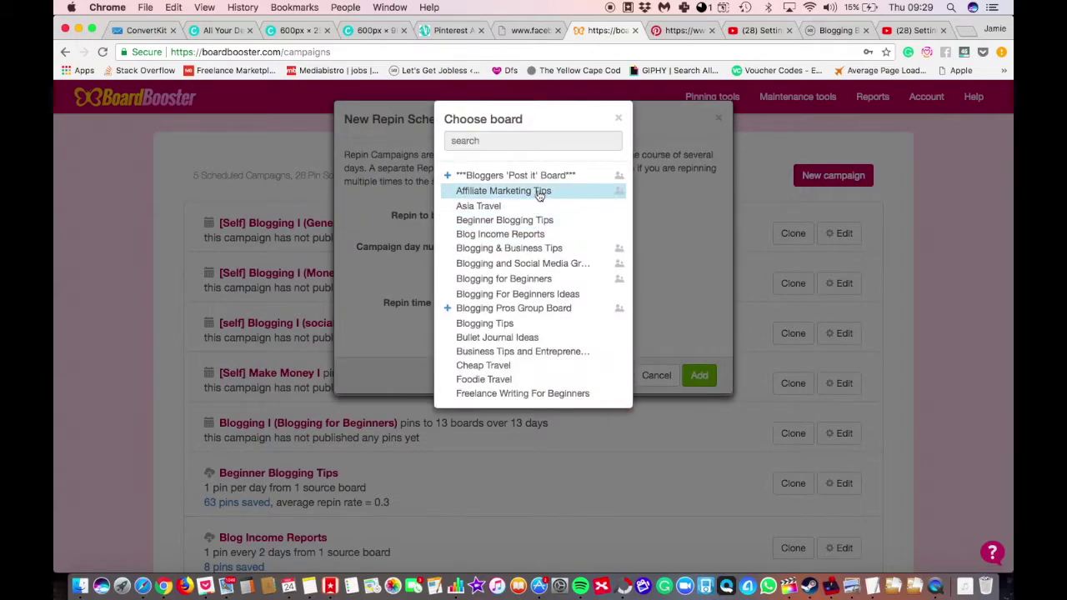
pyautogui.click(618, 118)
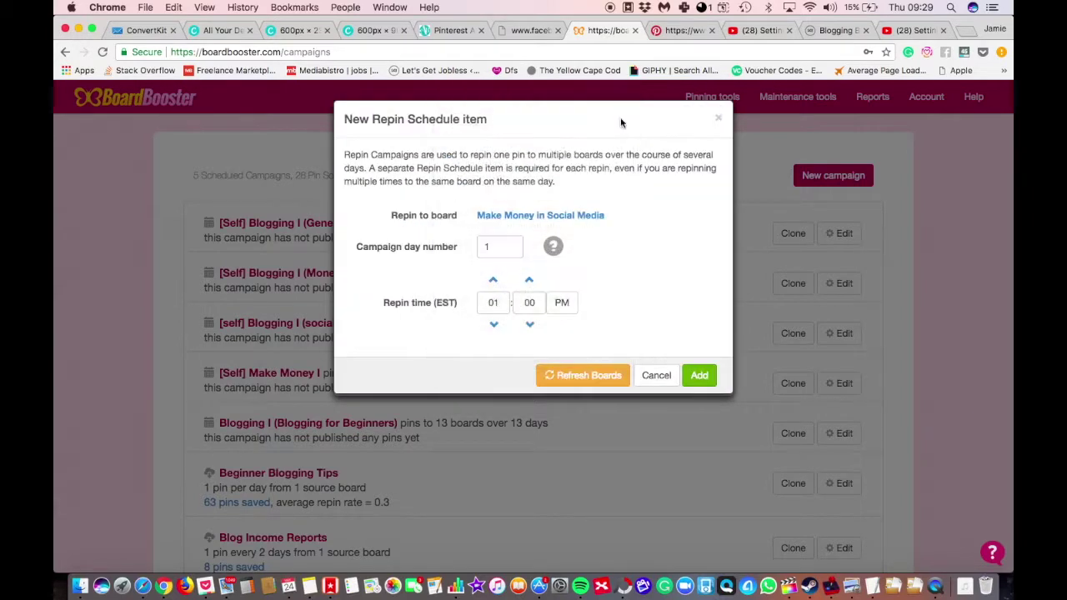
pyautogui.click(693, 377)
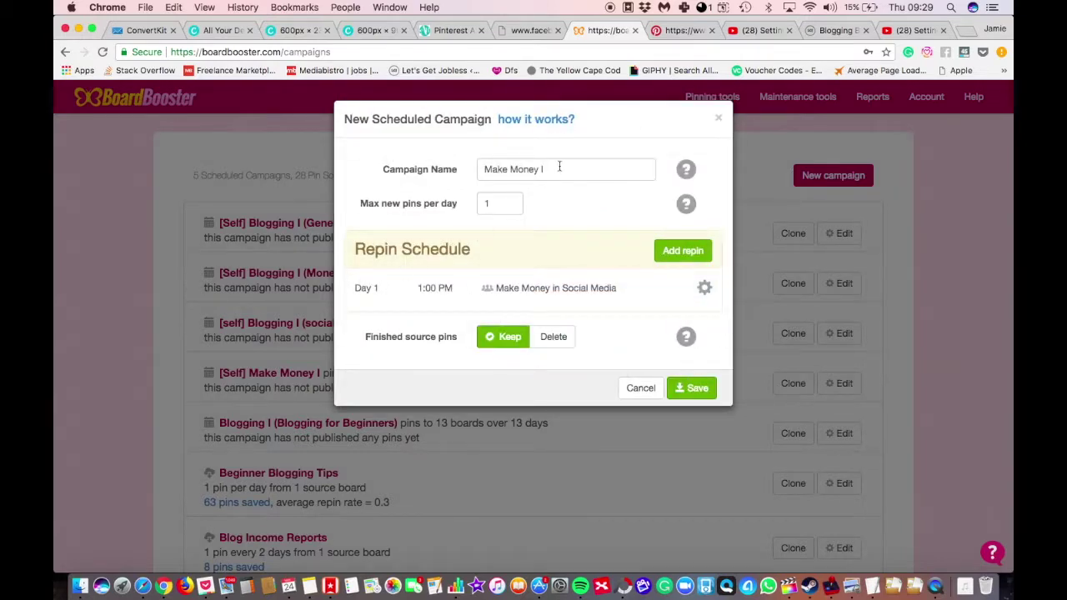
pyautogui.click(679, 390)
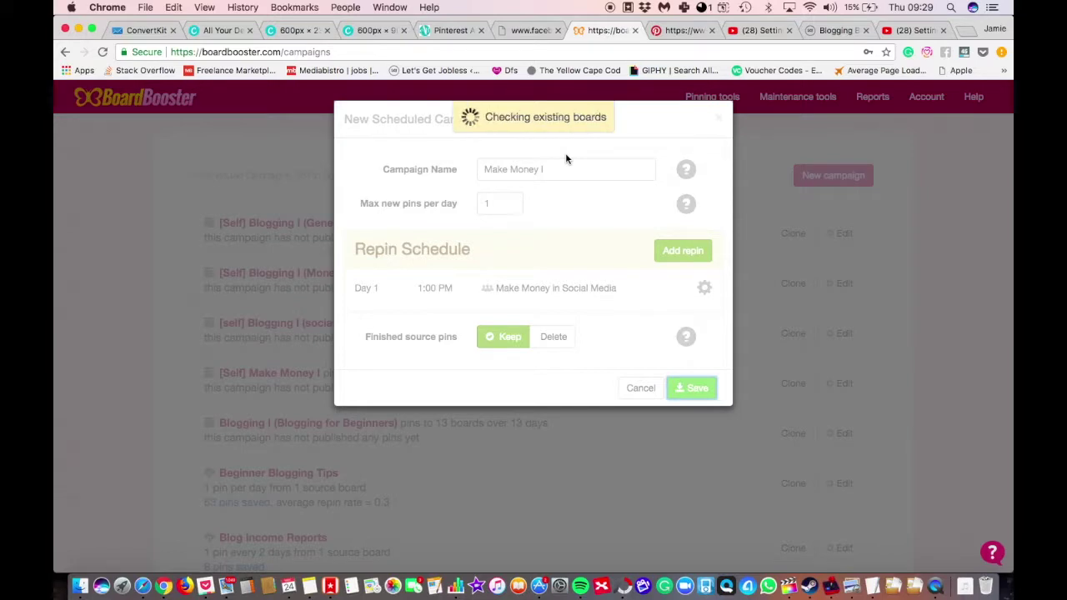
# Switch to Safari and open the boards on the own Pinterest profile, checking back briefly on the BoardBooster page.
pyautogui.click(691, 35)
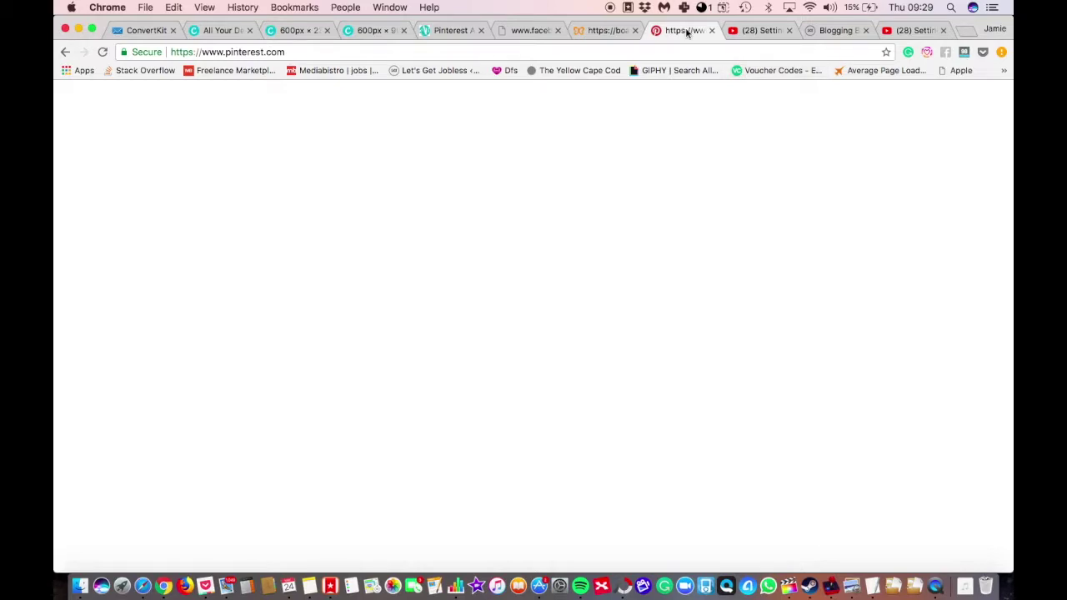
pyautogui.click(143, 587)
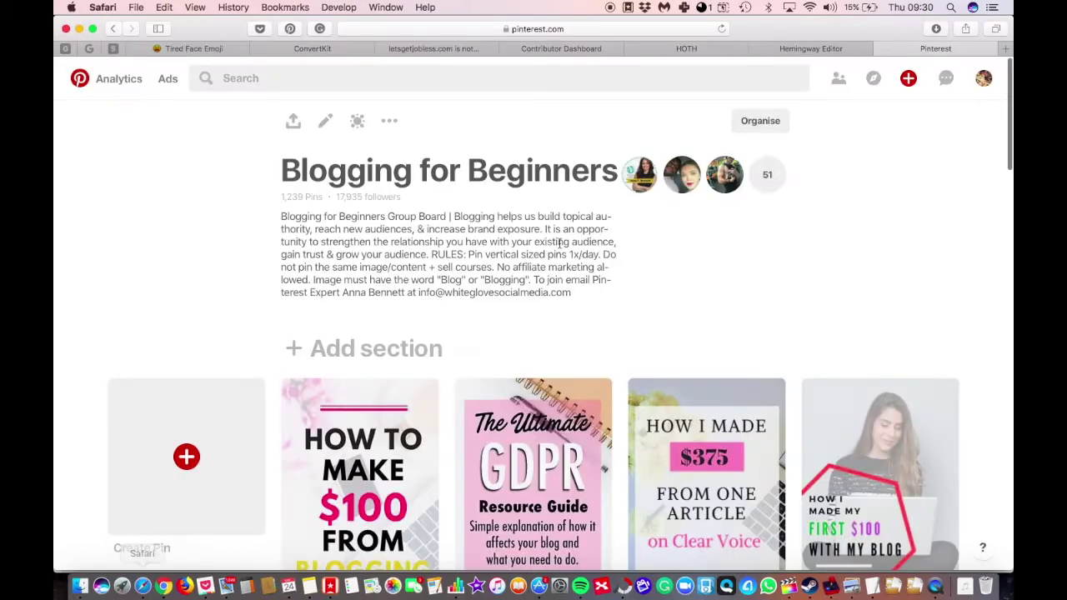
pyautogui.moveTo(983, 78)
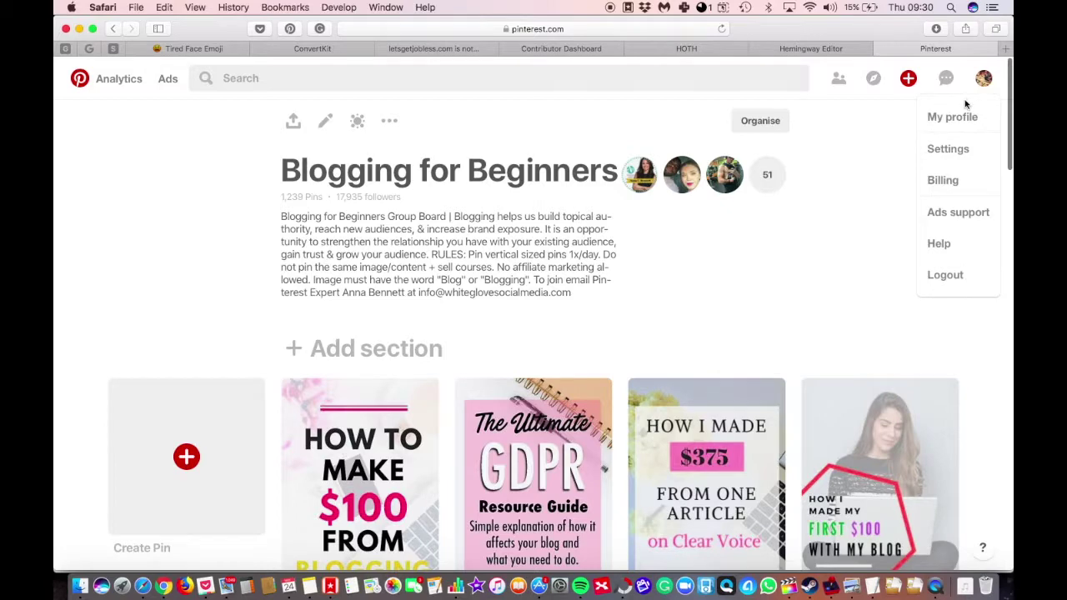
pyautogui.click(960, 119)
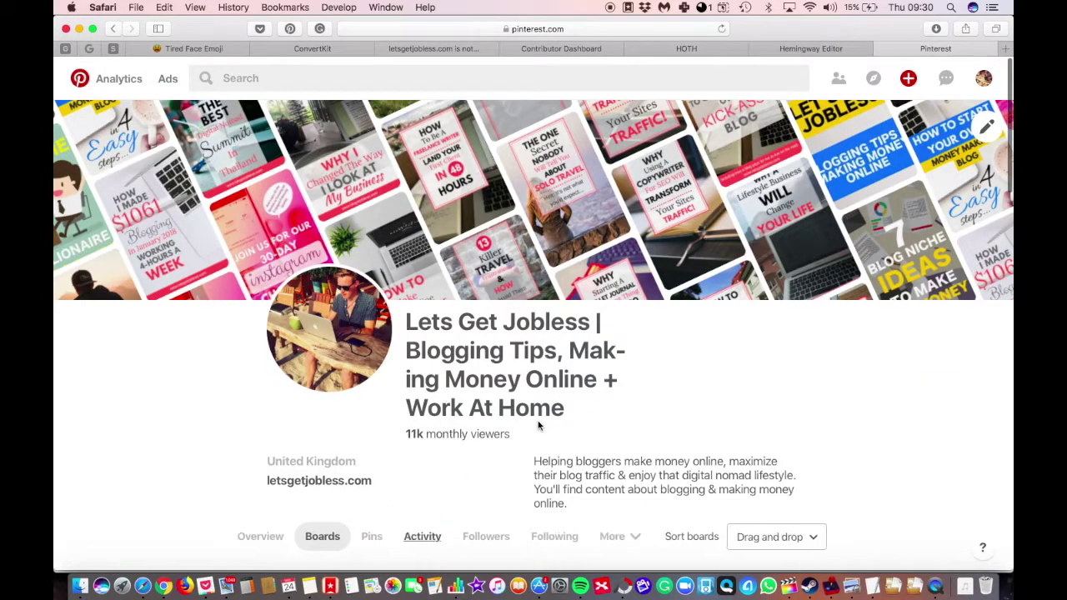
pyautogui.scroll(-10, 537, 425)
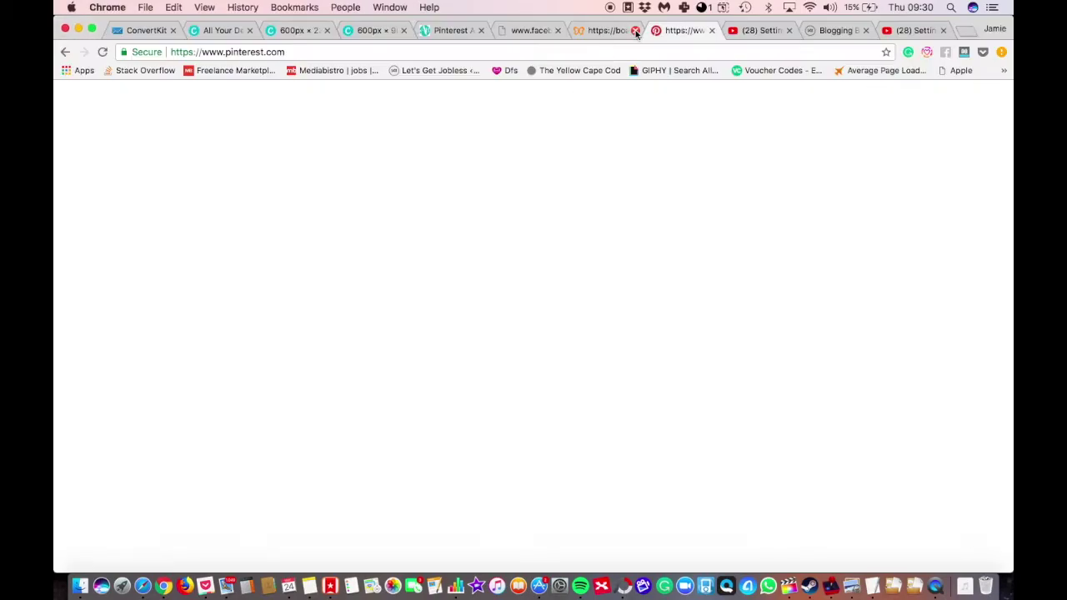
pyautogui.click(602, 34)
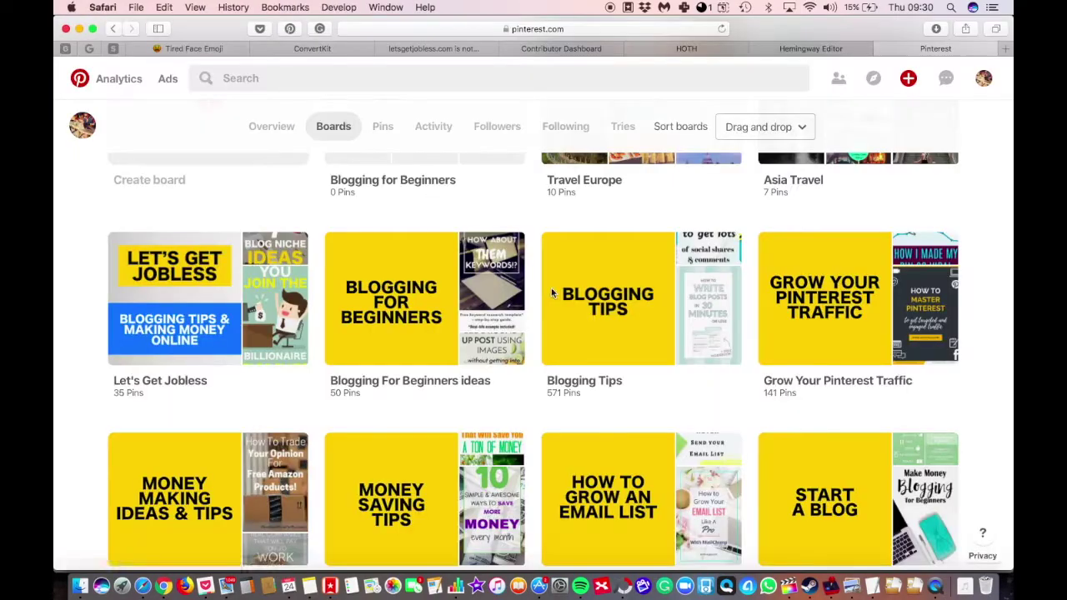
# Look through the profile's boards down to the secret ones and open the "-Blogging I (General)" board.
pyautogui.scroll(-10, 551, 339)
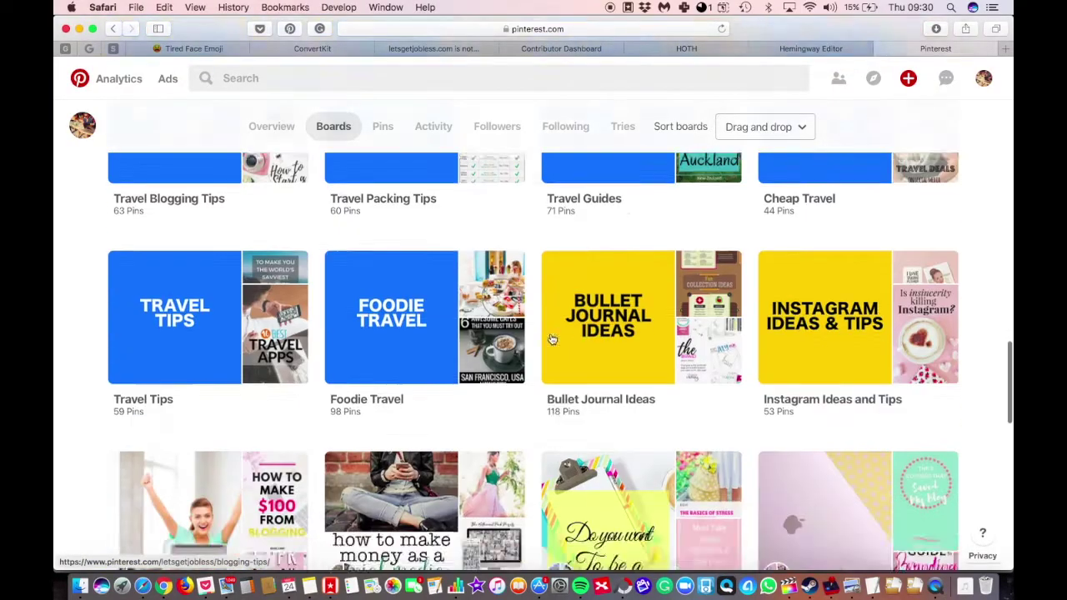
pyautogui.scroll(-15, 551, 340)
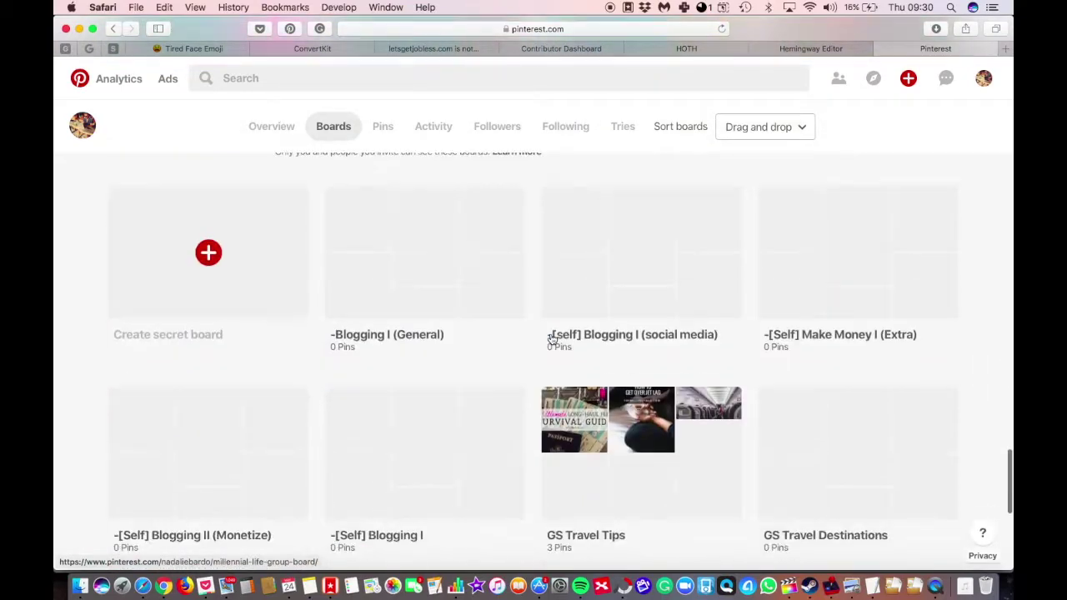
pyautogui.scroll(-1, 551, 339)
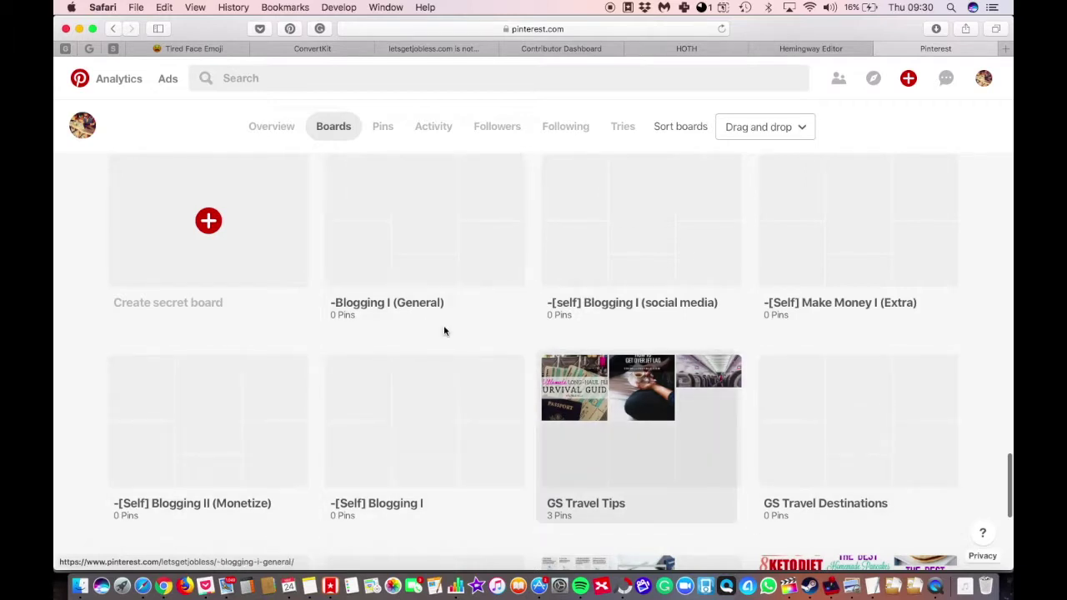
pyautogui.click(433, 314)
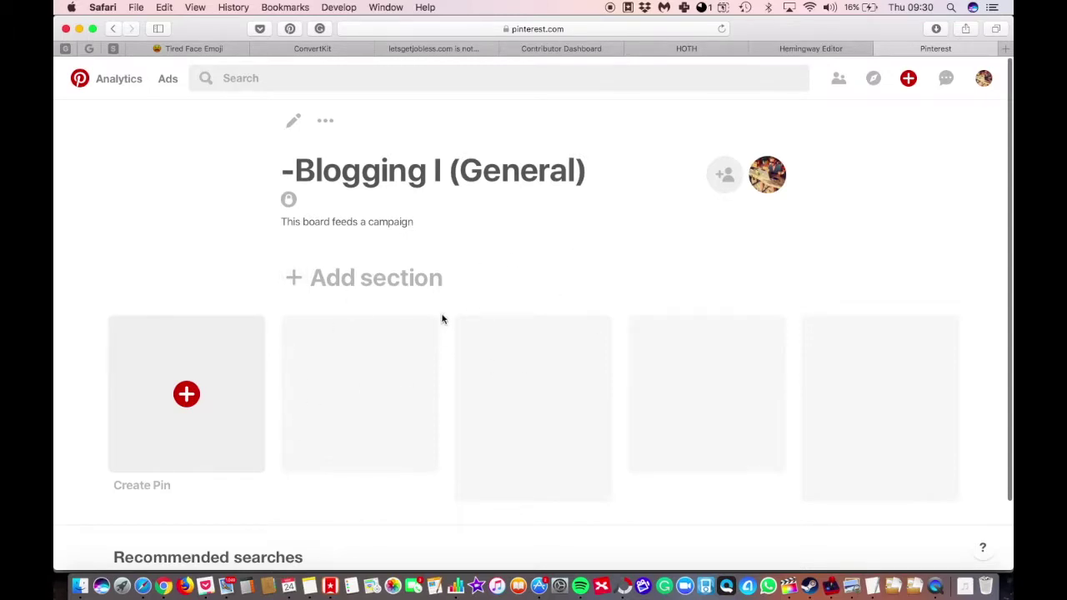
pyautogui.press('super+Tab')
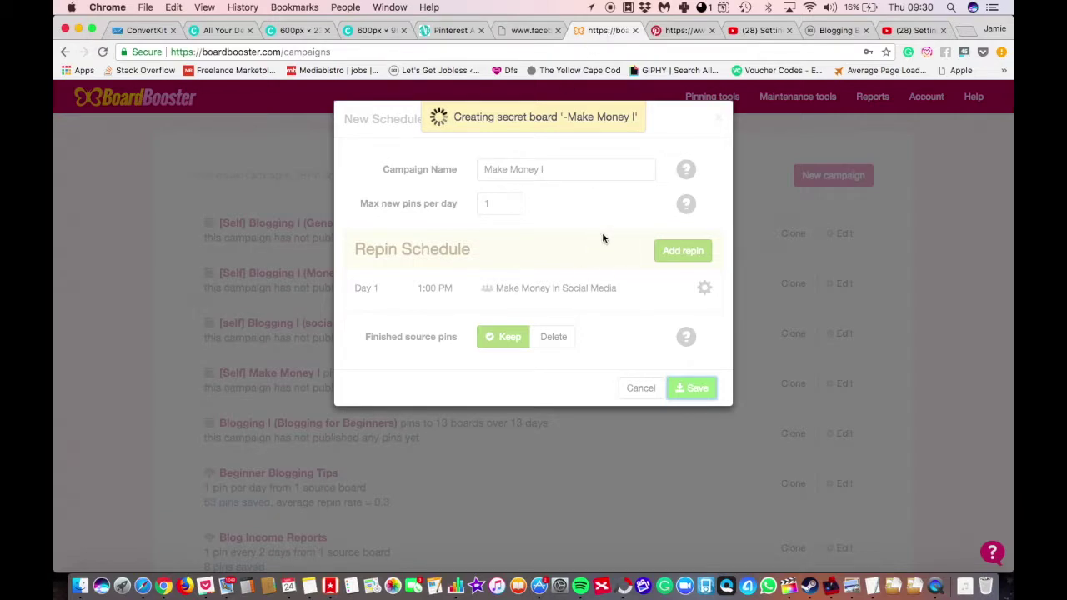
pyautogui.press('super+Tab')
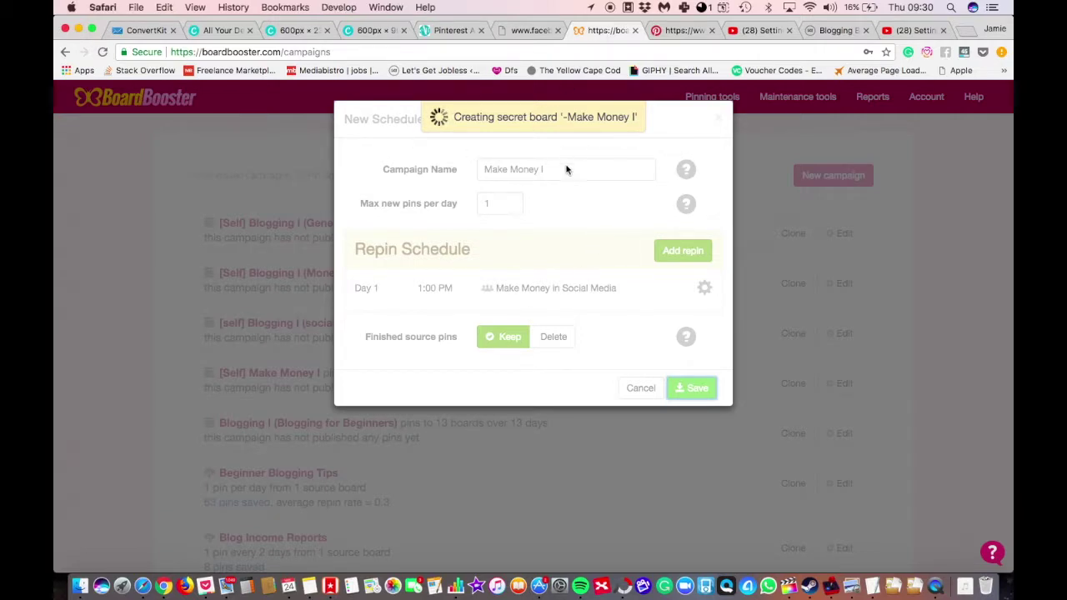
pyautogui.press('super+Tab')
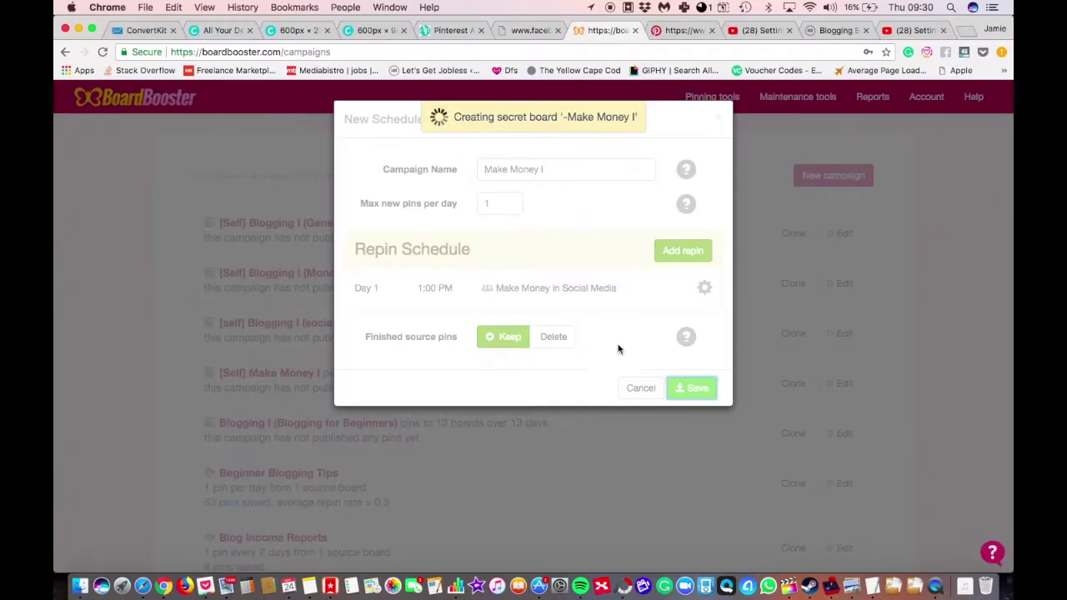
pyautogui.press('super+Tab')
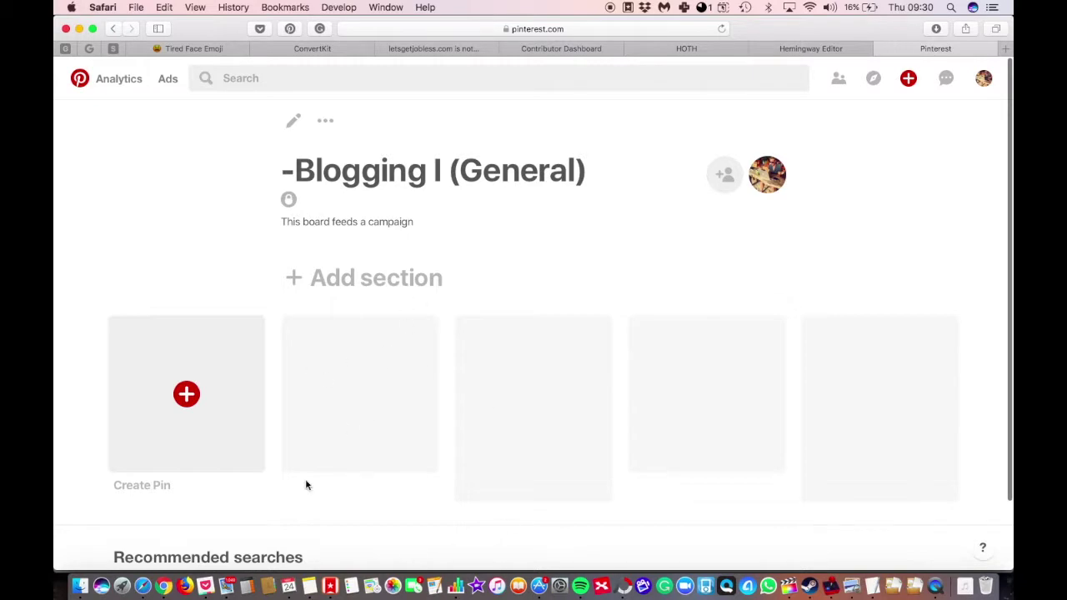
pyautogui.press('super+Tab')
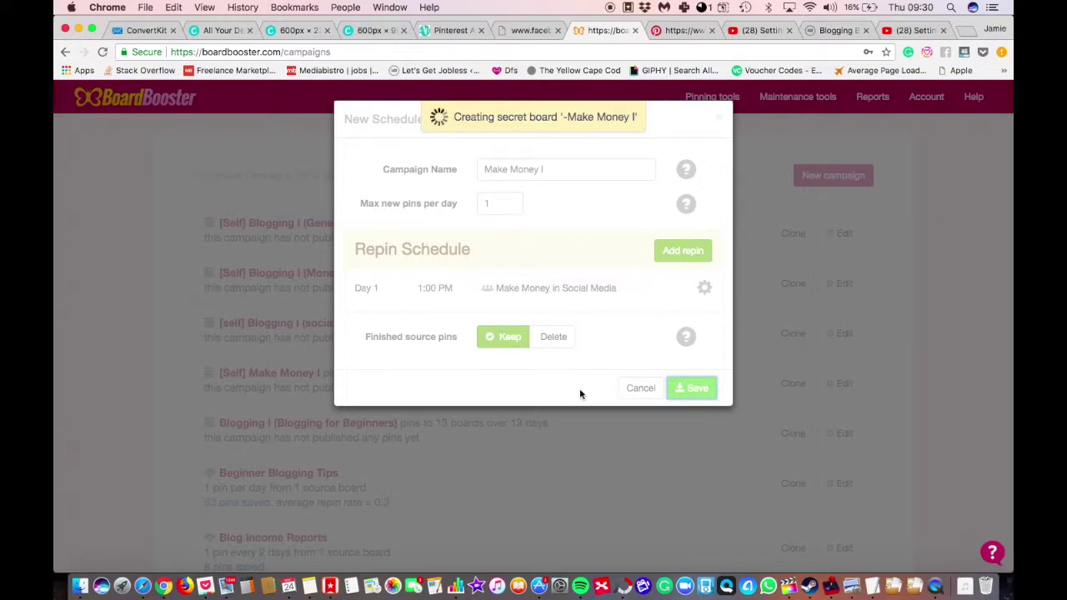
# Switch to the Pinterest Manual Pin Tracker in Numbers and select the first empty Post URL cell on the "Boardbooster Pinning" sheet.
pyautogui.click(456, 587)
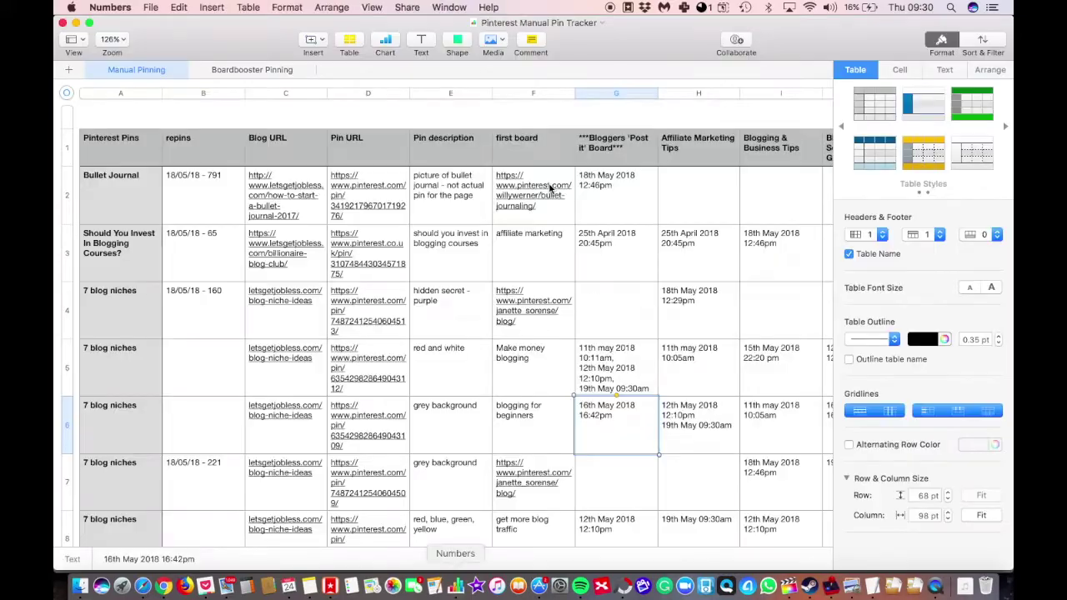
pyautogui.click(253, 69)
pyautogui.click(409, 256)
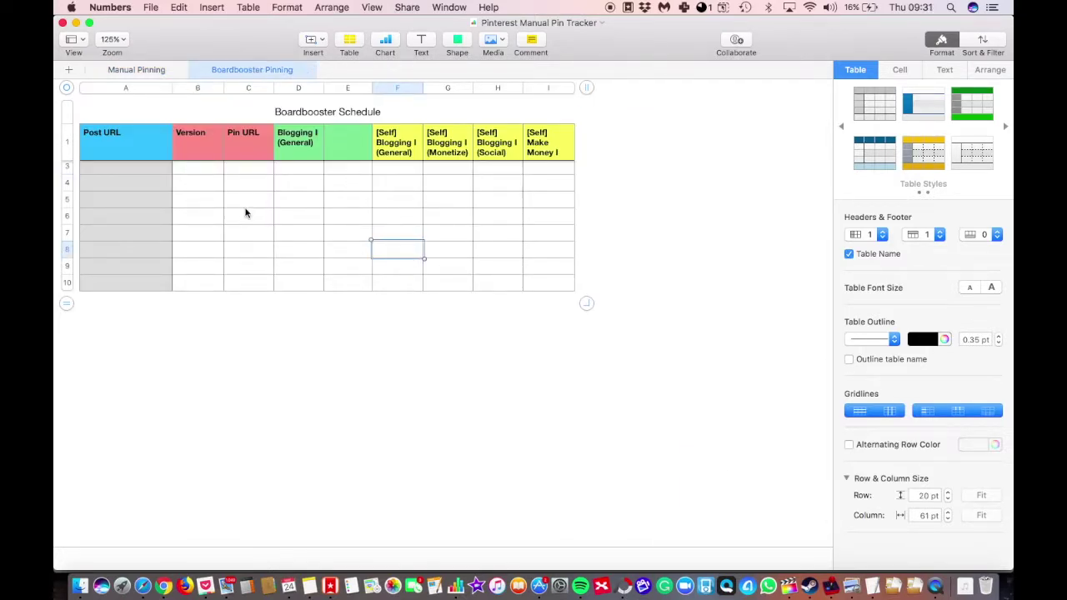
pyautogui.click(288, 183)
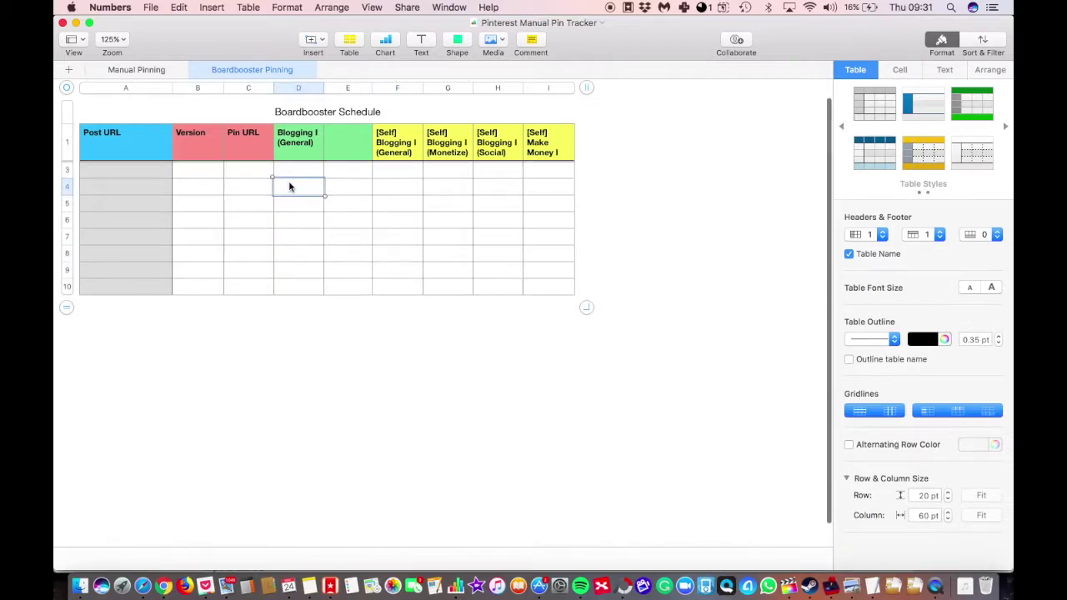
pyautogui.click(156, 171)
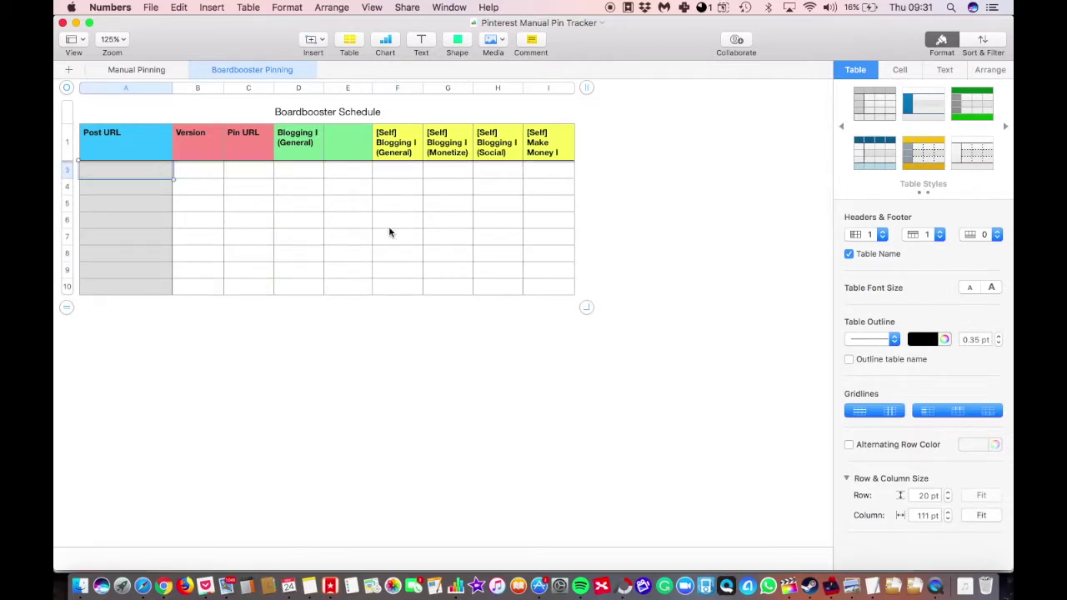
# Open the "7 Blog Niche Ideas" post on the blog in Chrome and paste its address into Post URL cell A3 of the tracker.
pyautogui.press('super+Tab')
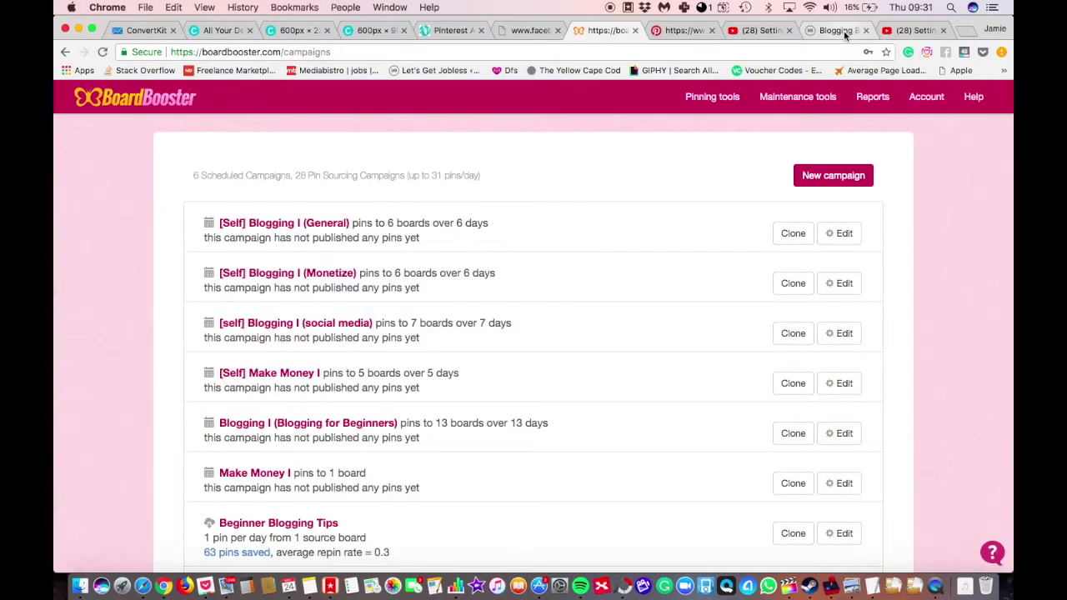
pyautogui.click(844, 30)
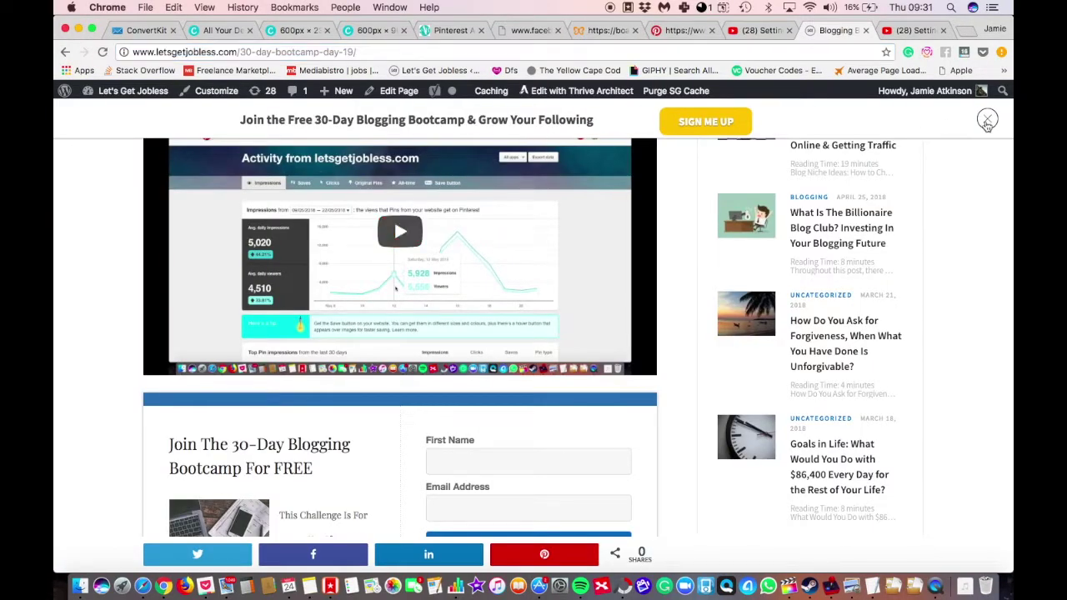
pyautogui.click(987, 121)
pyautogui.click(753, 238)
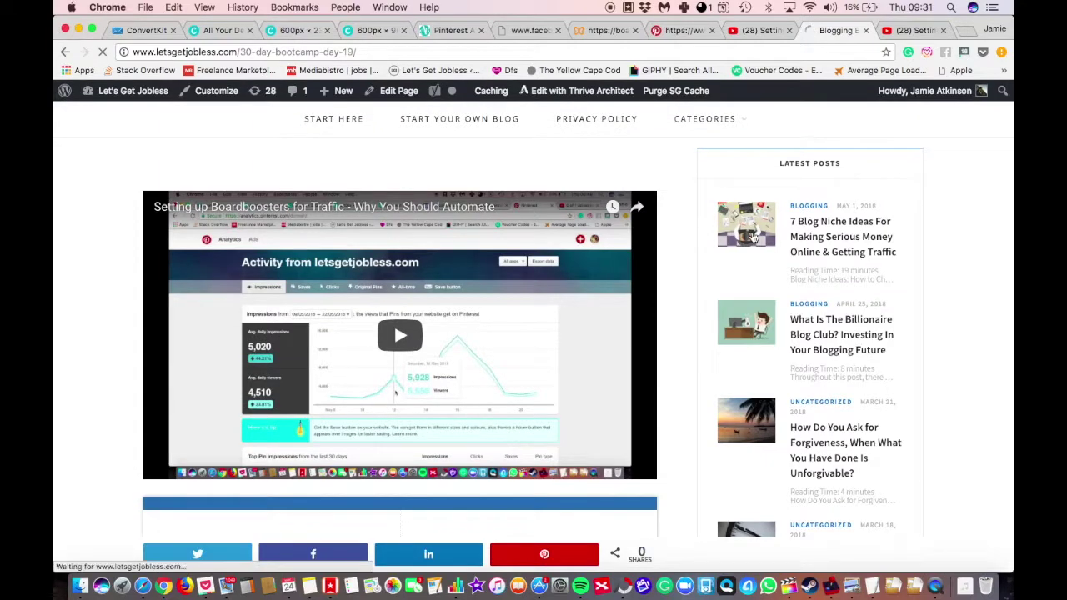
pyautogui.click(503, 51)
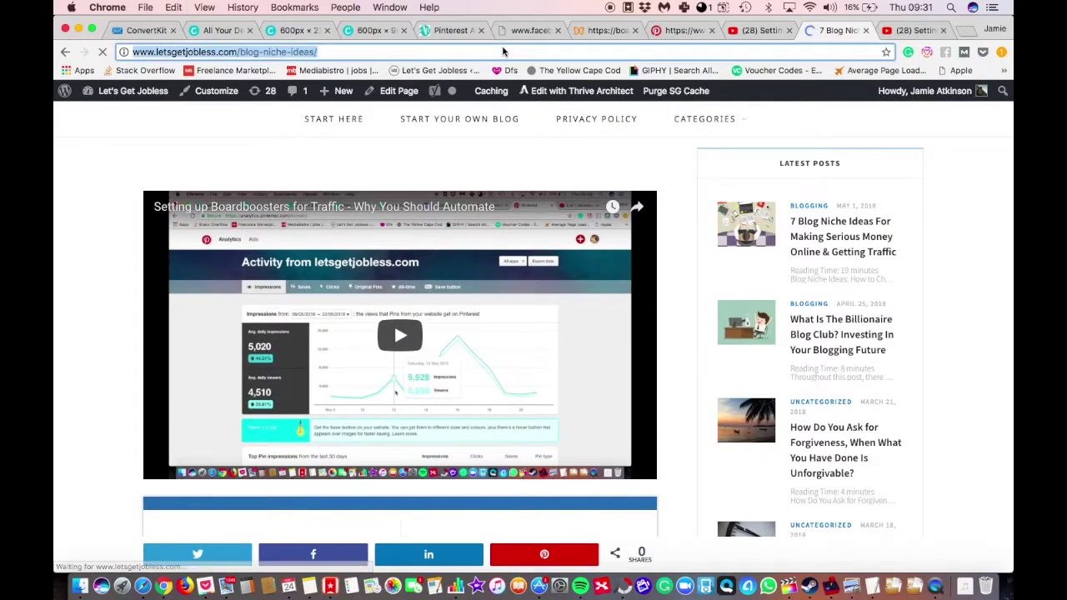
pyautogui.press('super+Tab')
pyautogui.doubleClick(139, 175)
pyautogui.press('super+v')
# Enter version numbers 1 and 2 in rows 3 and 4 of the Version column.
pyautogui.click(207, 198)
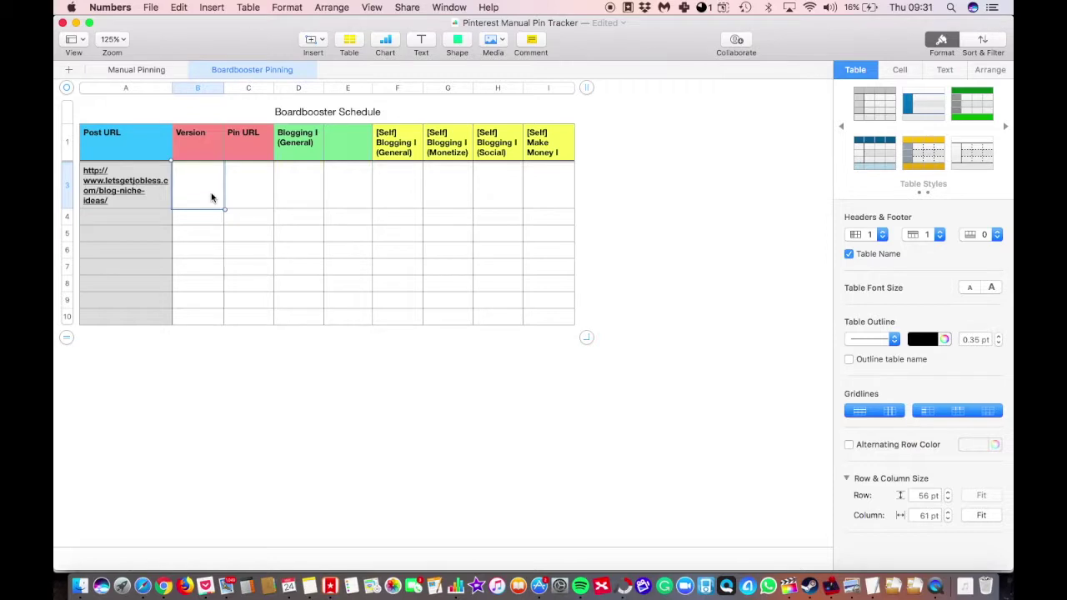
pyautogui.write('1')
pyautogui.press('Return')
pyautogui.write('2')
pyautogui.press('Tab')
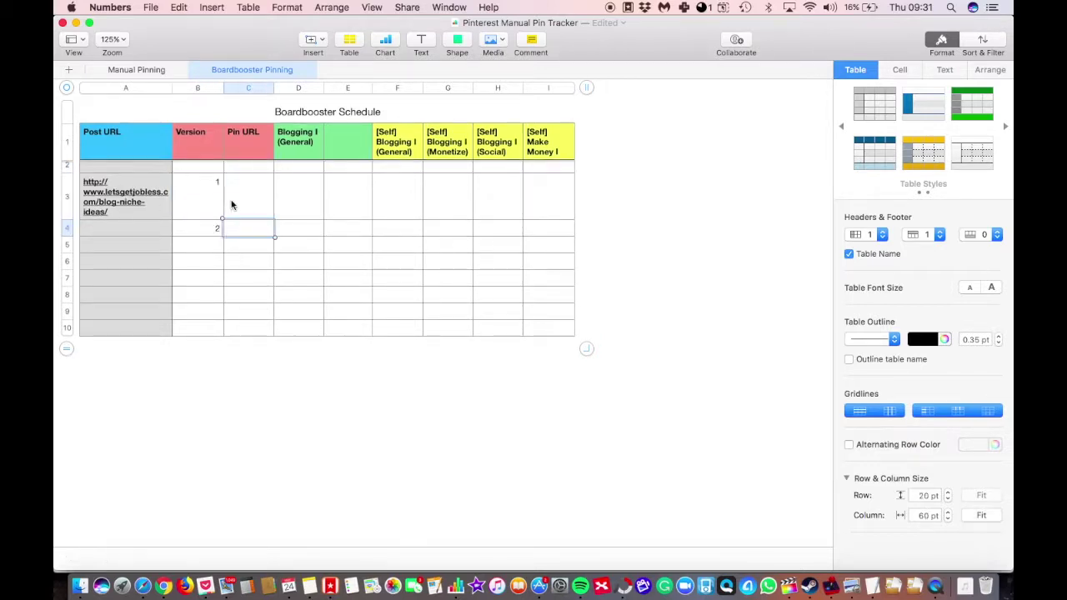
# Switch to the blog post in Chrome, open its Pinterest image picker and look through the available pin image versions.
pyautogui.press('super+Tab')
pyautogui.click(517, 556)
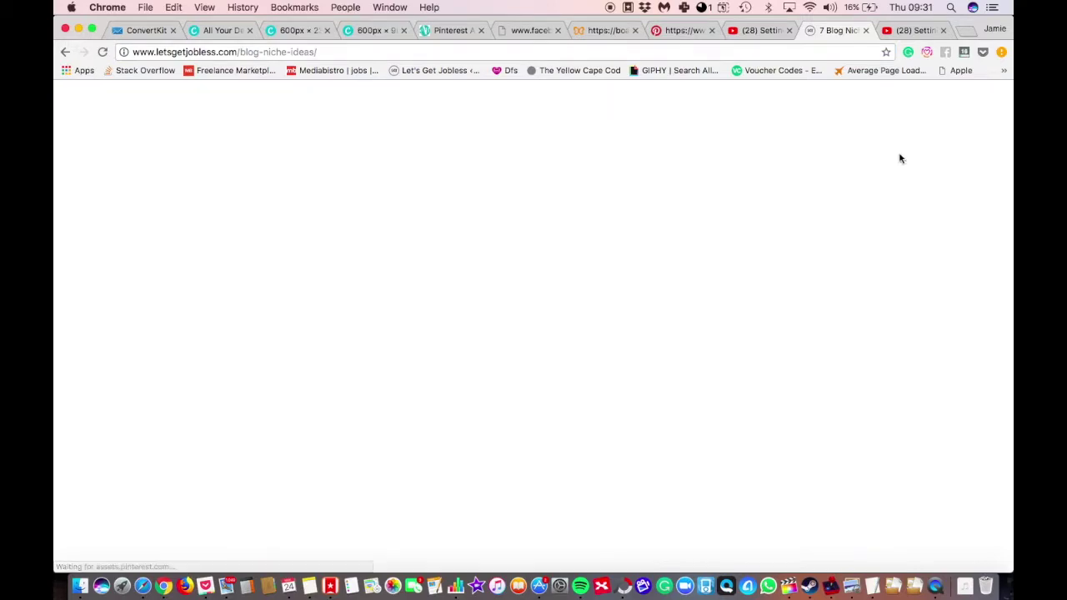
pyautogui.scroll(-2, 383, 357)
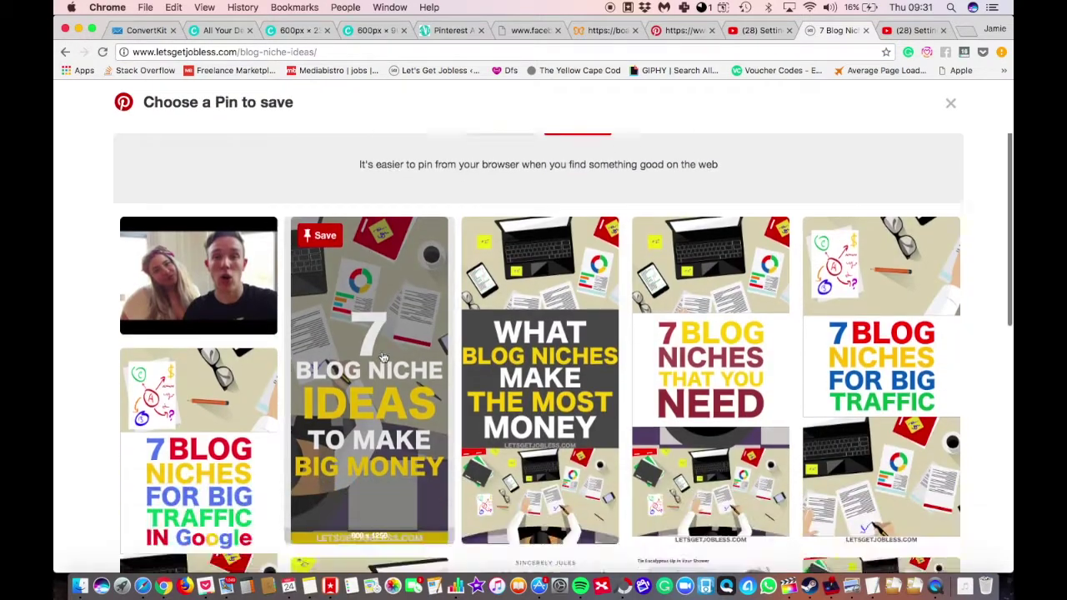
pyautogui.scroll(-3, 383, 358)
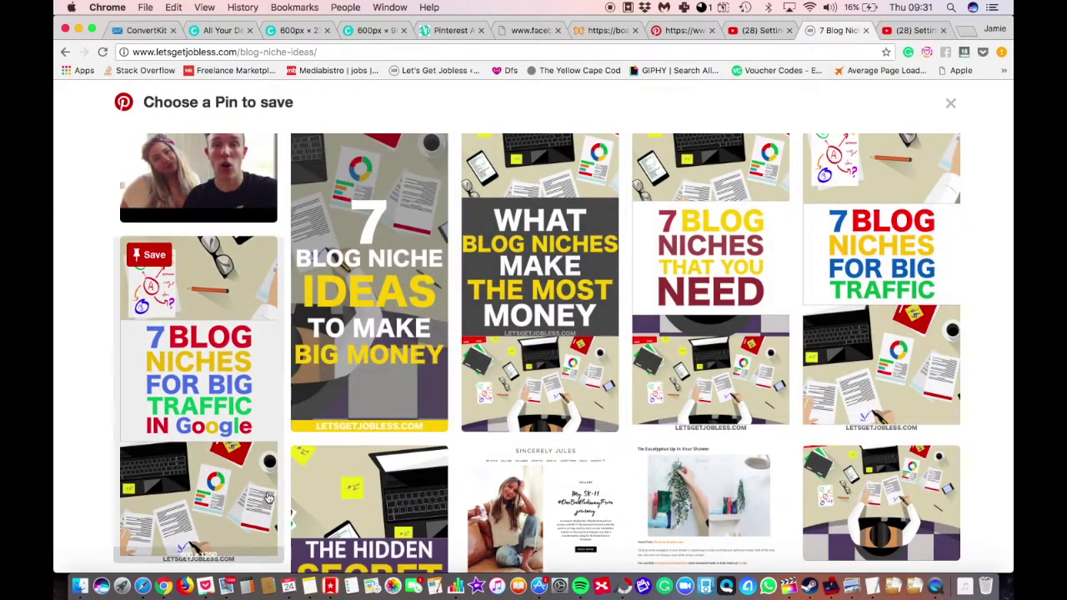
pyautogui.scroll(-5, 269, 497)
pyautogui.scroll(6, 361, 305)
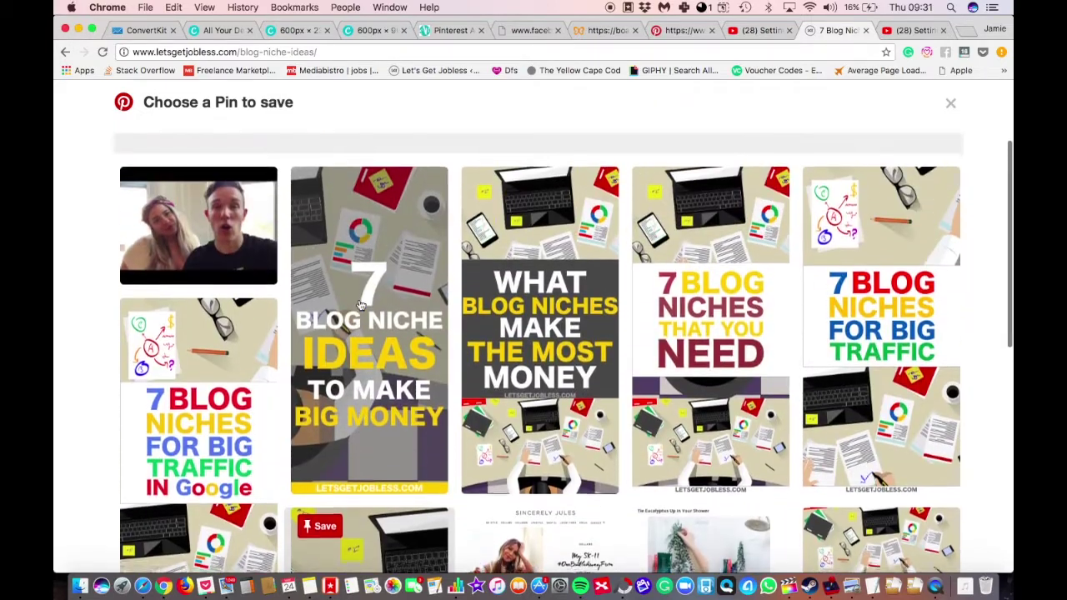
pyautogui.scroll(-4, 360, 305)
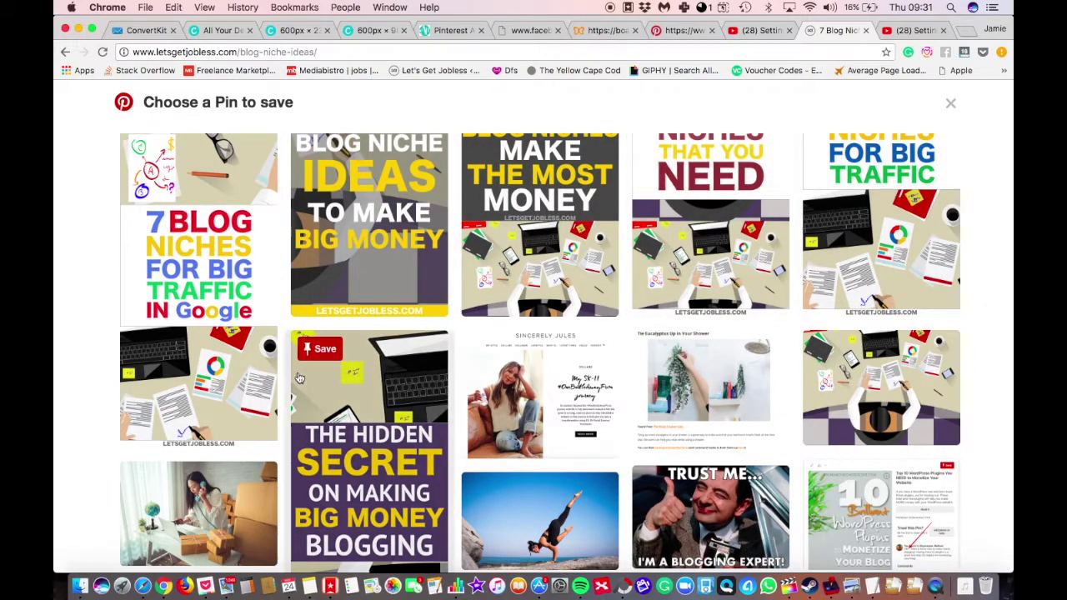
pyautogui.scroll(4, 567, 327)
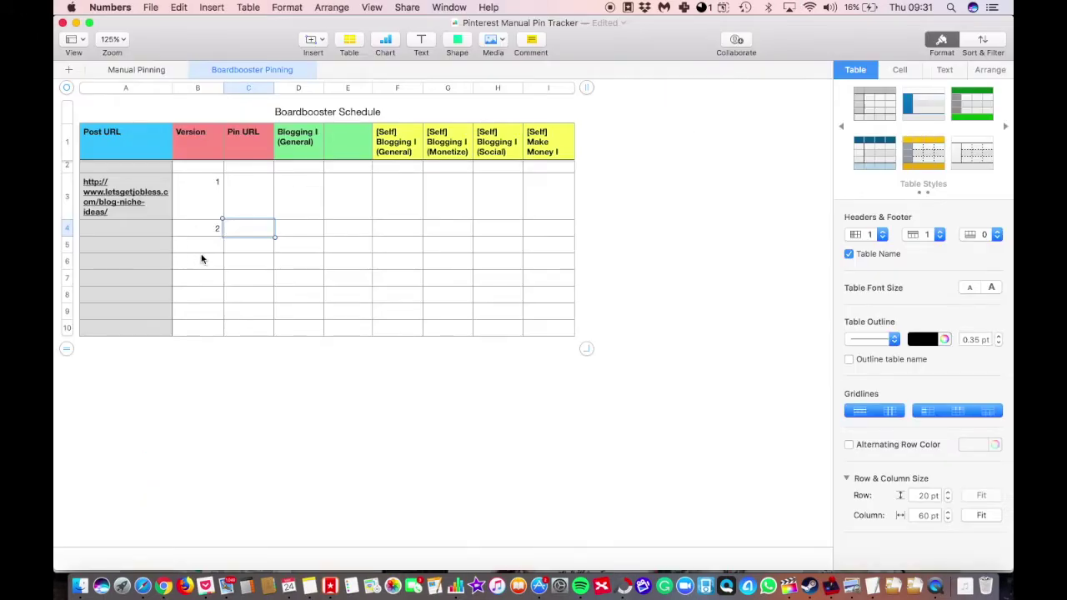
# Switch back to the tracker in Numbers and enter version numbers 3, 4, 5 and 6 in rows 5 to 8 of the Version column.
pyautogui.click(200, 259)
pyautogui.press('Up')
pyautogui.write('3')
pyautogui.press('Return')
pyautogui.write('4')
pyautogui.press('Return')
pyautogui.write('5')
pyautogui.press('Return')
pyautogui.write('6')
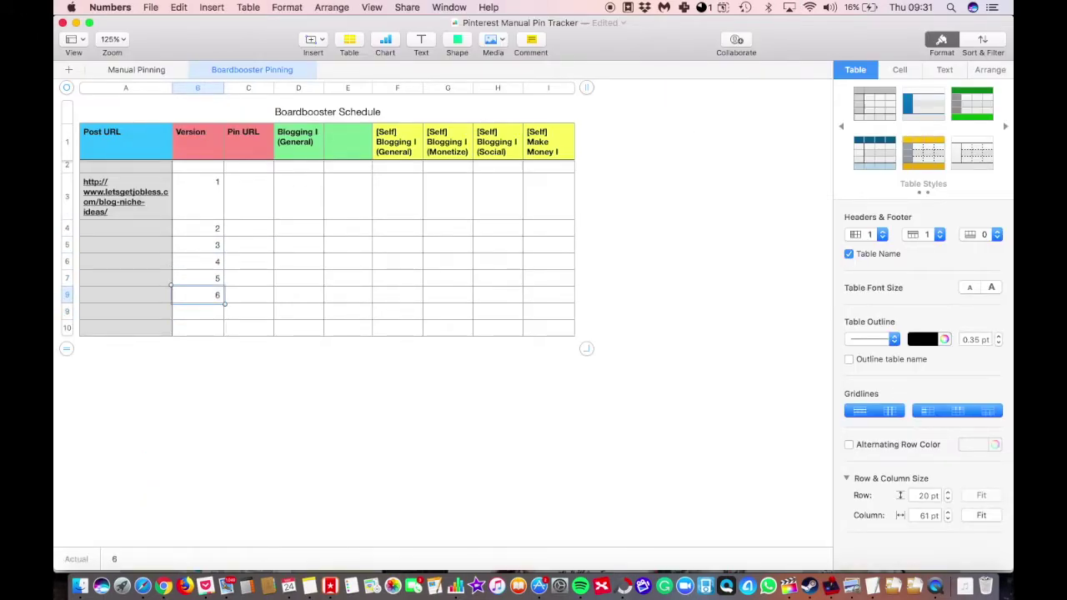
pyautogui.press('Up')
pyautogui.press('Up')
pyautogui.press('Up')
pyautogui.press('Up')
pyautogui.press('Up')
pyautogui.press('Up')
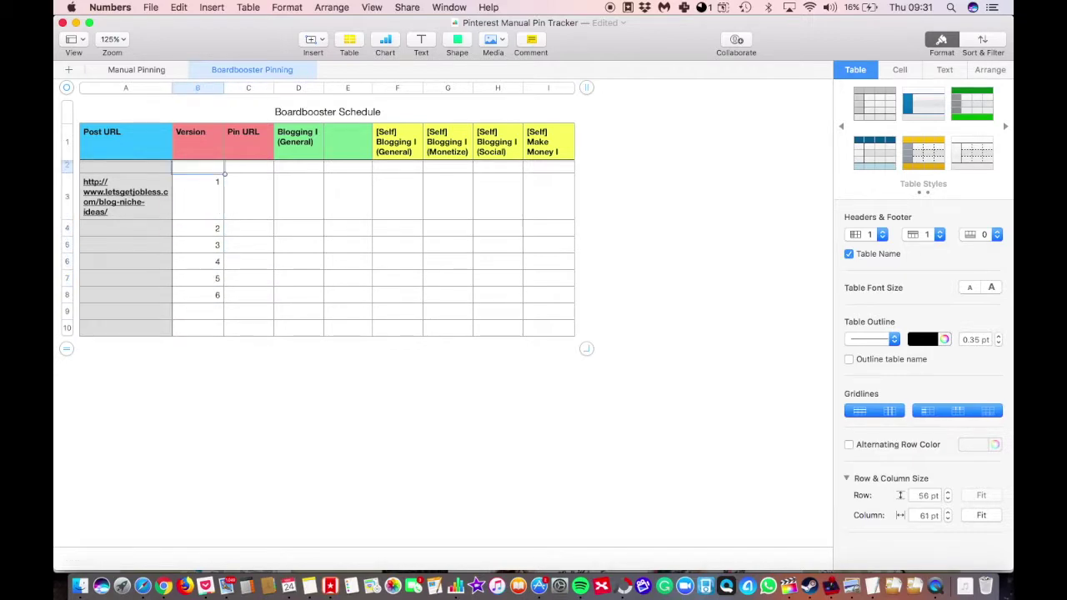
pyautogui.press('Down')
pyautogui.press('Down')
pyautogui.press('Down')
pyautogui.press('Down')
pyautogui.press('Down')
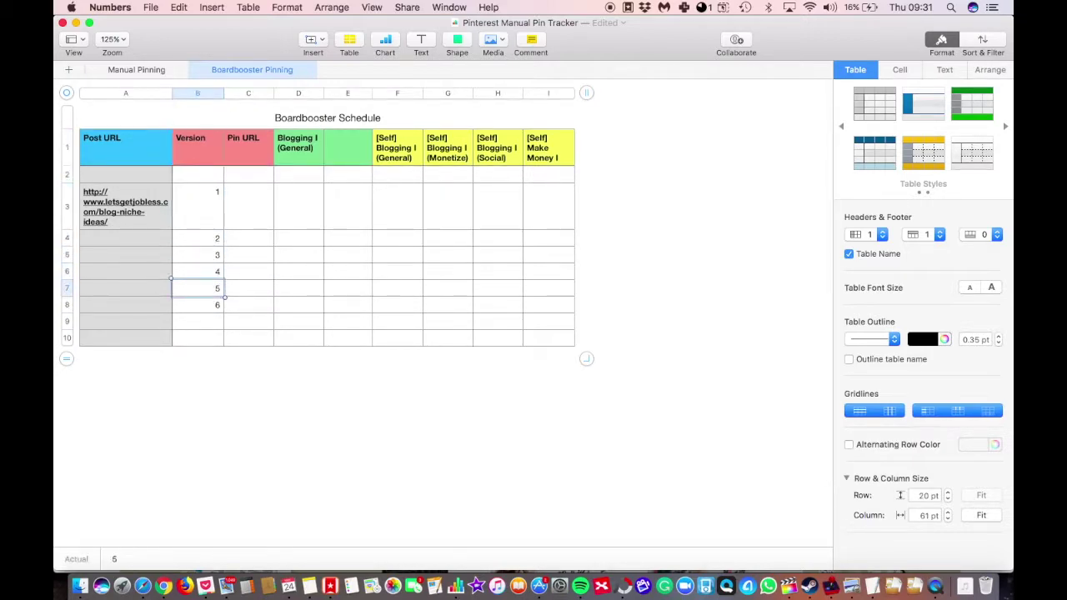
# In Chrome, open the board chooser for the "7 Blog Niche Ideas to Make Big Money" pin image and close it without saving.
pyautogui.press('super+Tab')
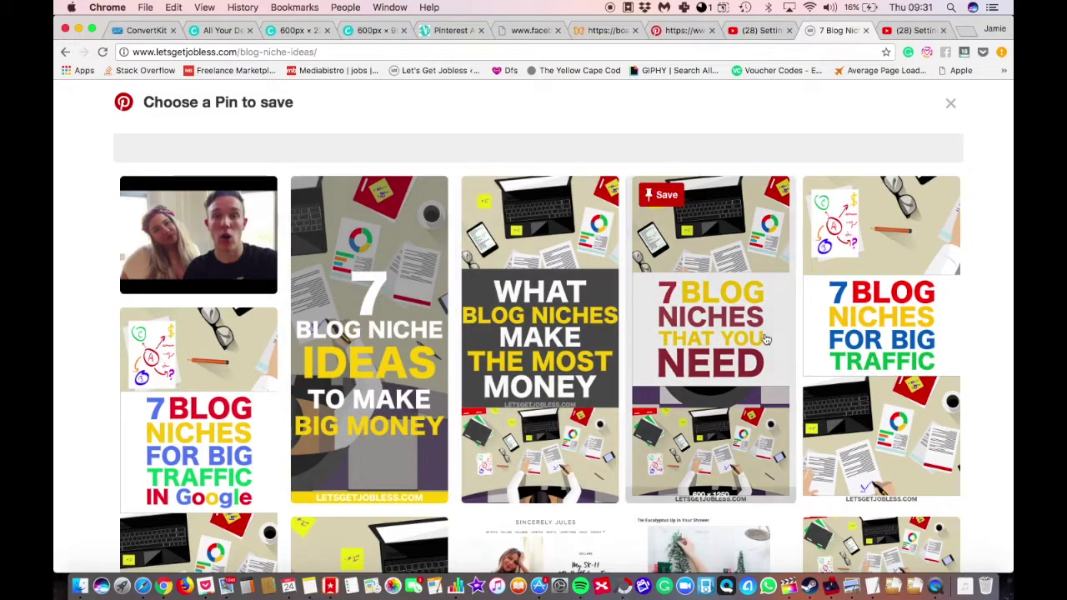
pyautogui.scroll(-3, 359, 267)
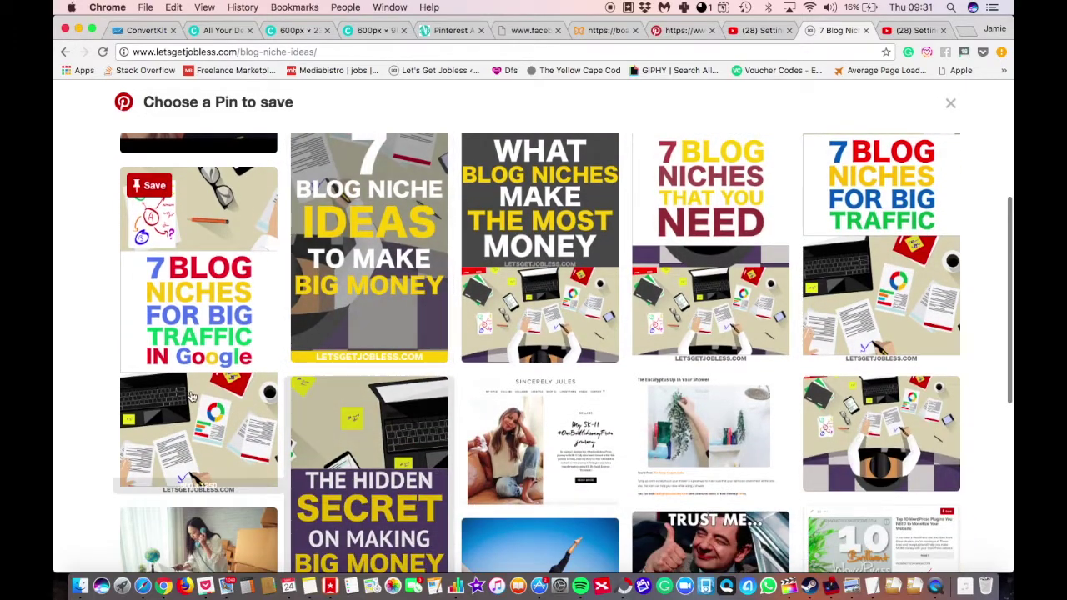
pyautogui.scroll(3, 354, 261)
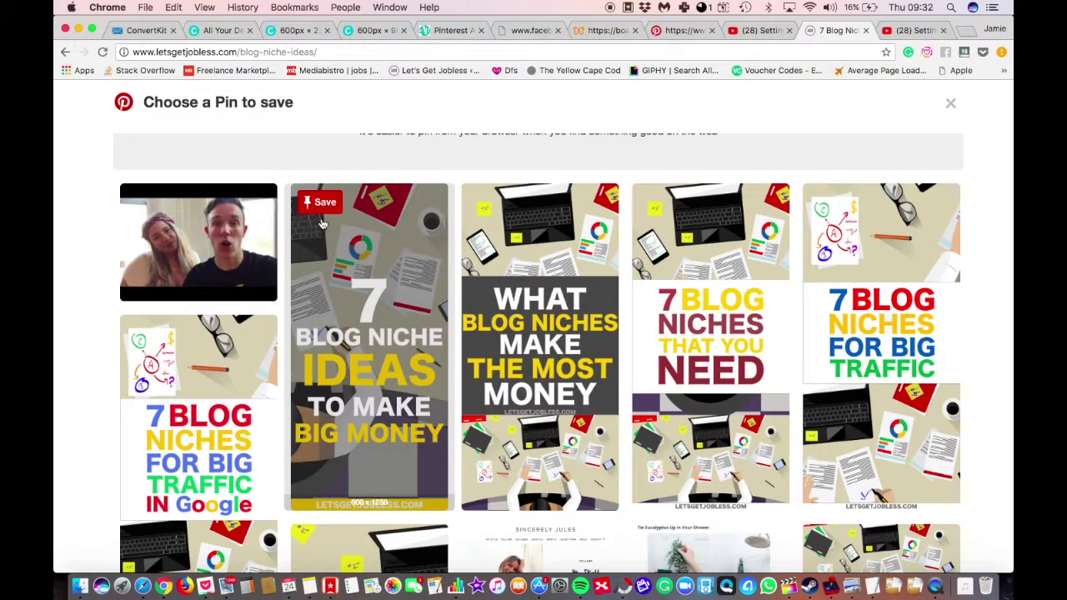
pyautogui.click(324, 203)
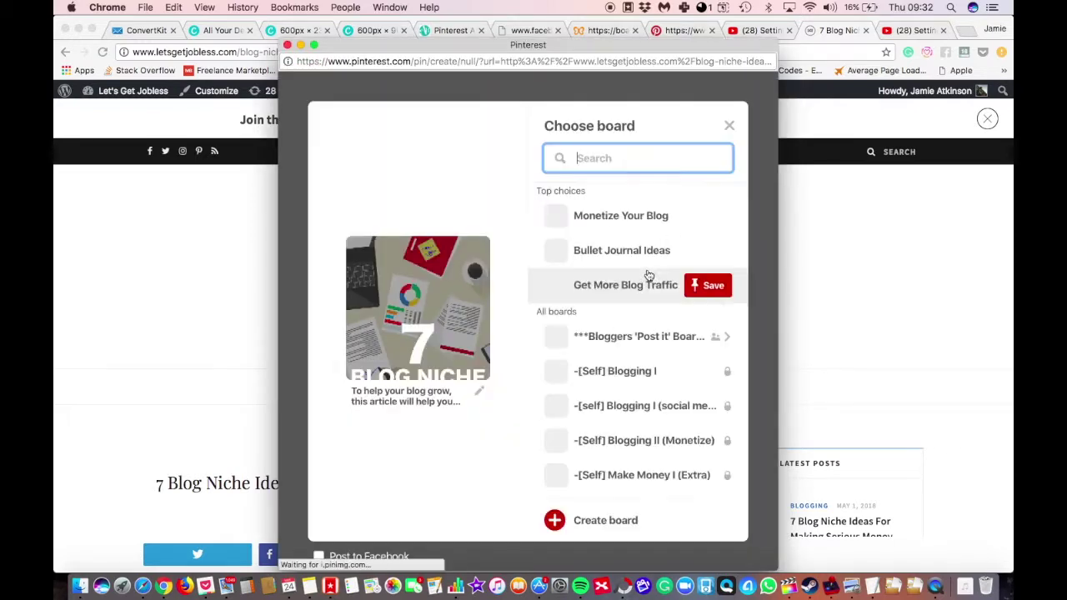
pyautogui.click(729, 126)
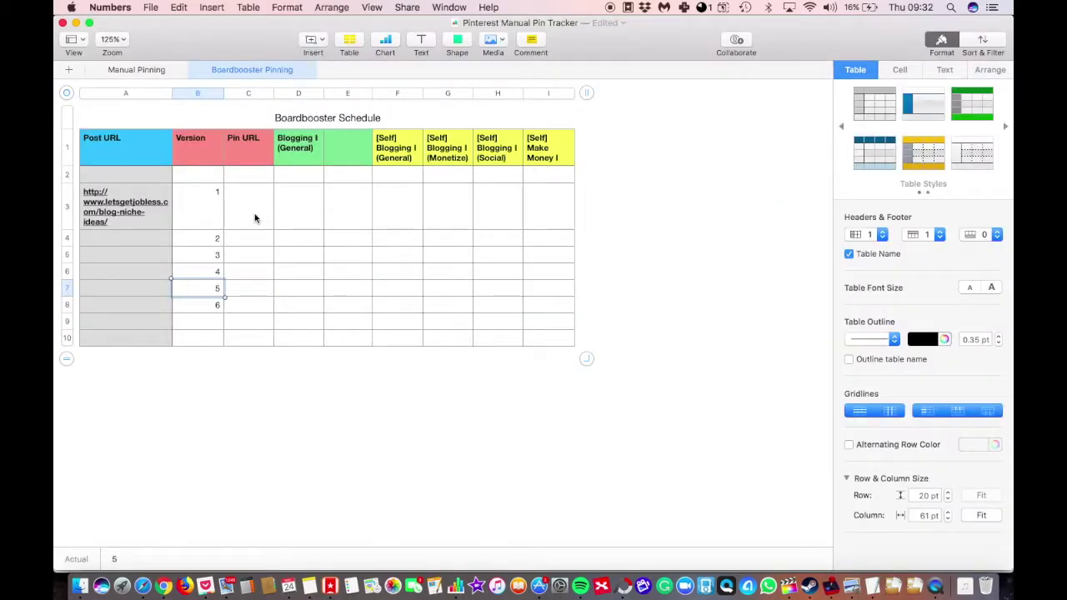
# Visit the Pin URL column of the tracker in Numbers, and reopen the Pinterest image picker on the blog post in Chrome.
pyautogui.click(235, 225)
pyautogui.click(247, 239)
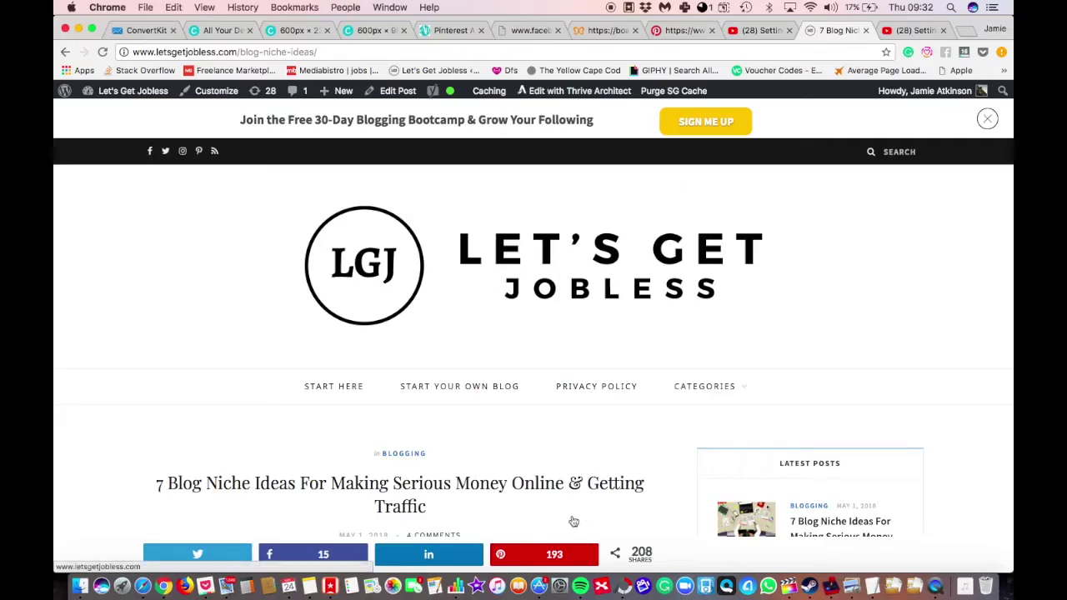
pyautogui.click(566, 554)
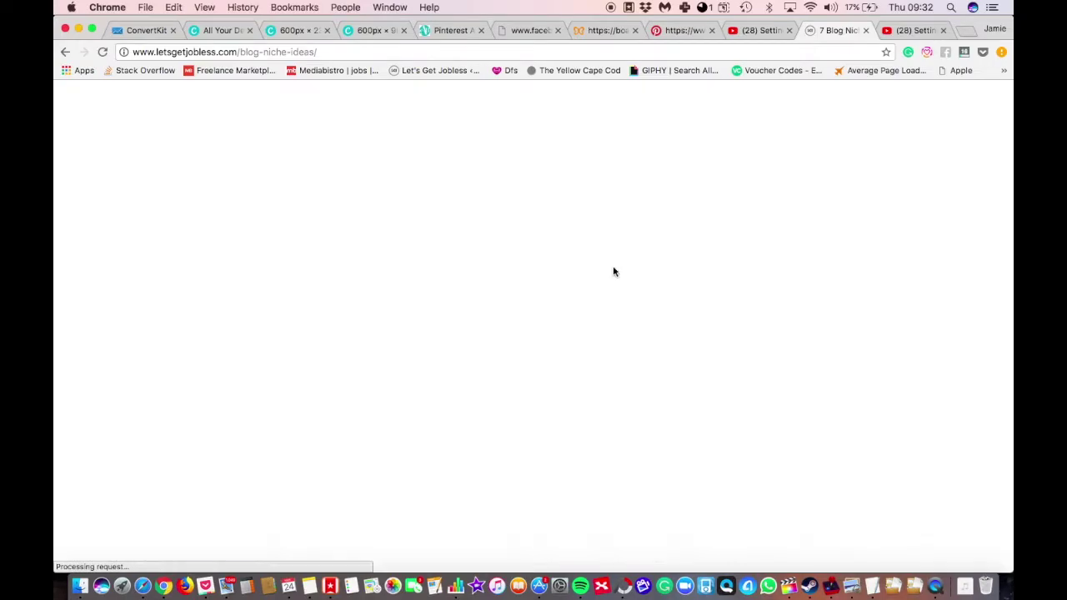
# Open the "Blogging I (Blogging for Beginners)" campaign for editing in BoardBooster and review its repin schedule and source board.
pyautogui.click(615, 31)
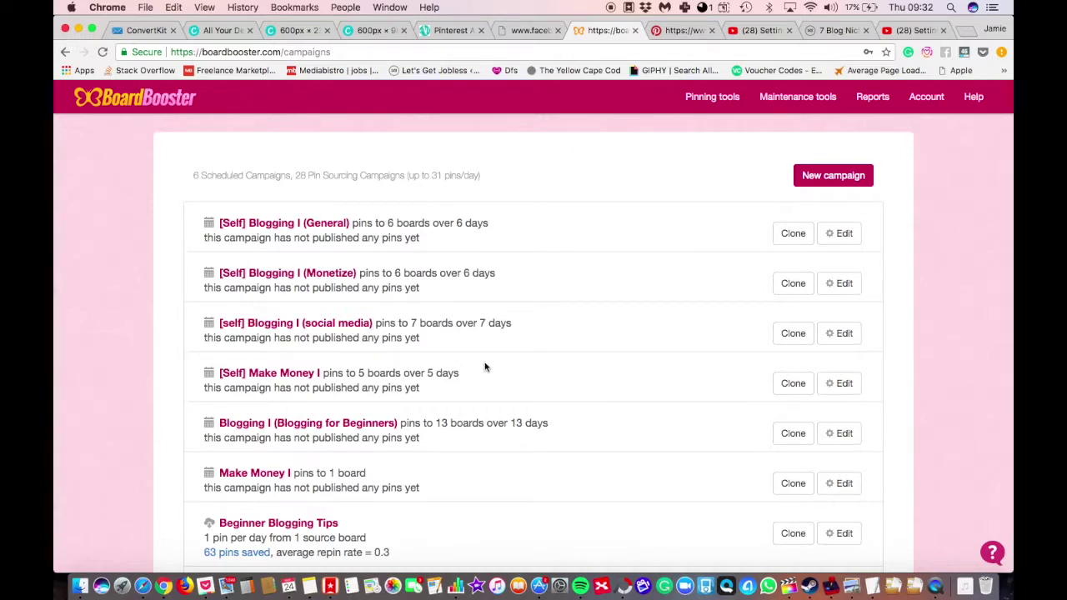
pyautogui.scroll(-5, 485, 367)
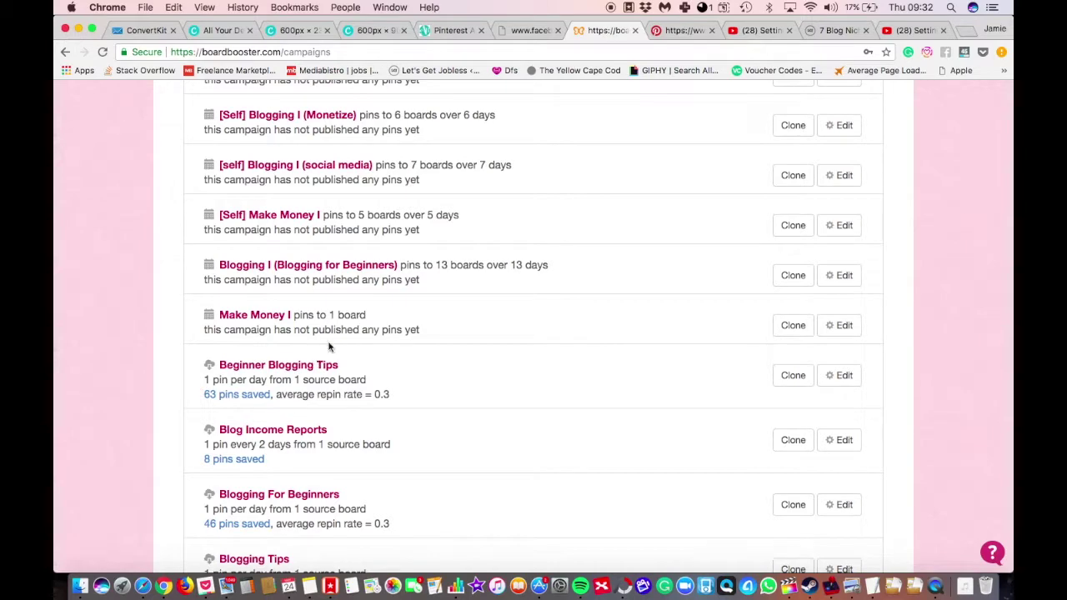
pyautogui.click(842, 275)
pyautogui.scroll(-5, 497, 284)
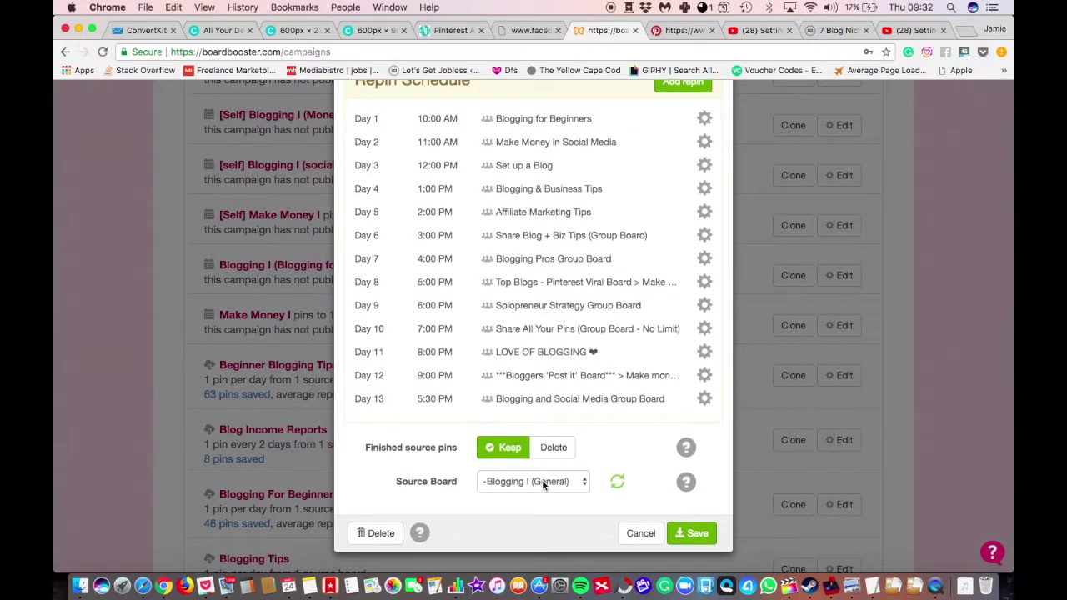
pyautogui.scroll(3, 543, 485)
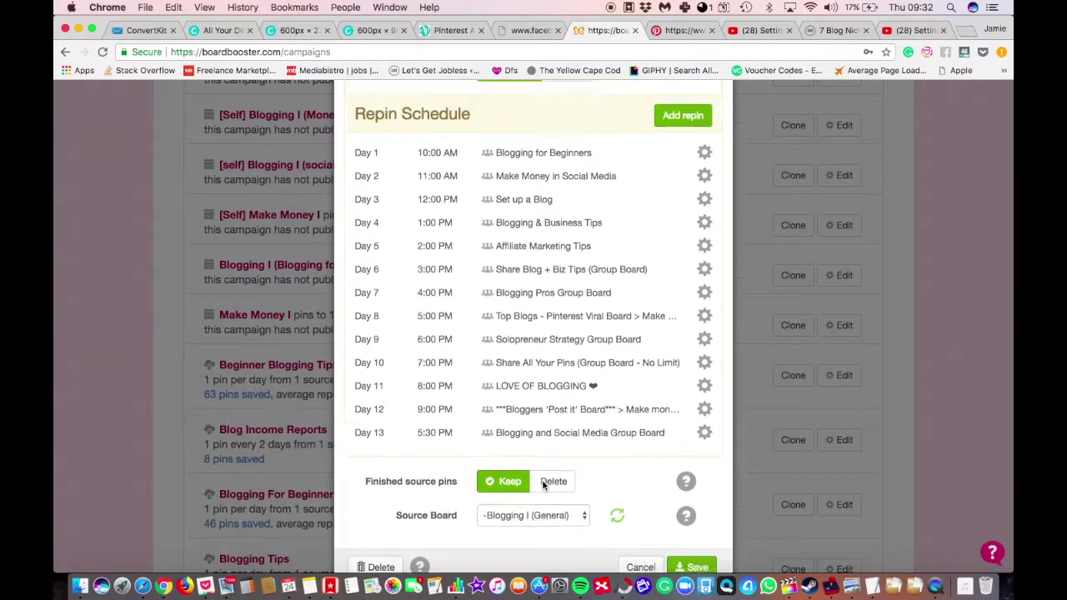
pyautogui.click(705, 36)
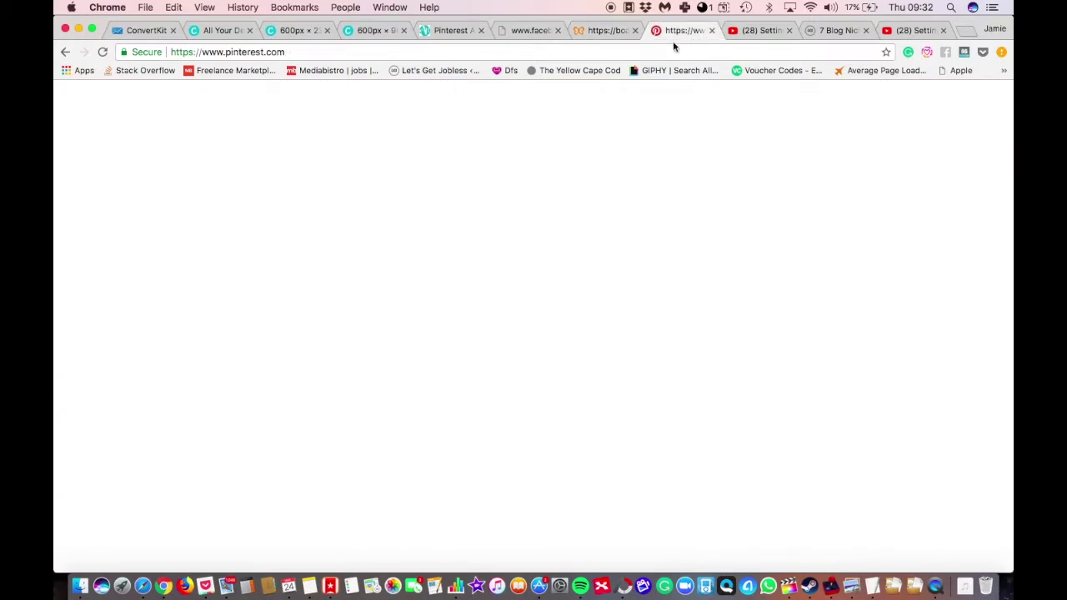
# Open the board chooser for the "What Blog Niches Make the Most Money" pin image, look through the boards and close the window.
pyautogui.click(836, 30)
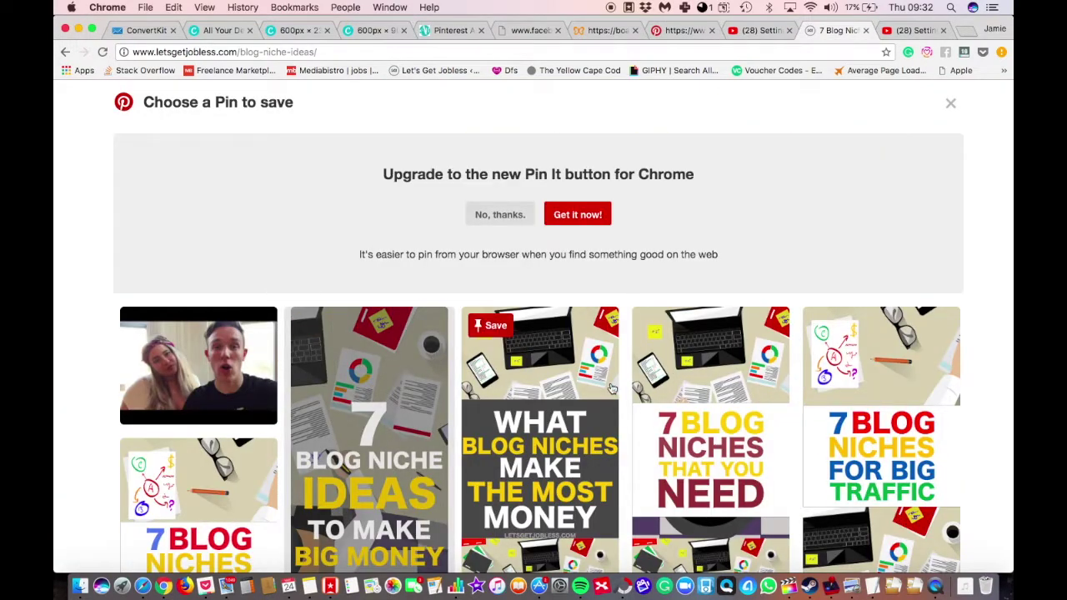
pyautogui.scroll(-3, 584, 350)
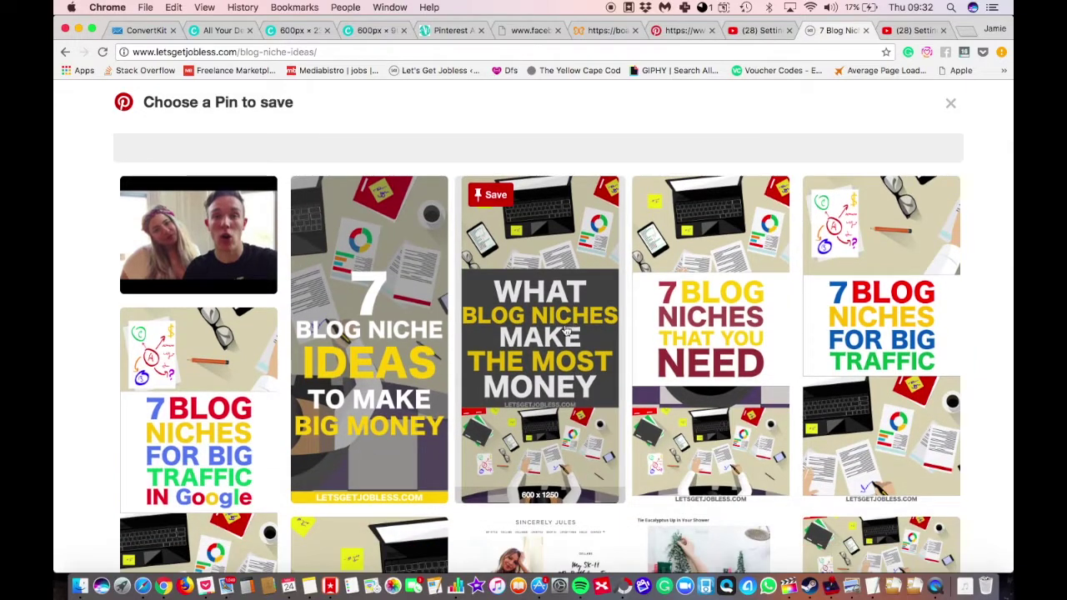
pyautogui.click(497, 195)
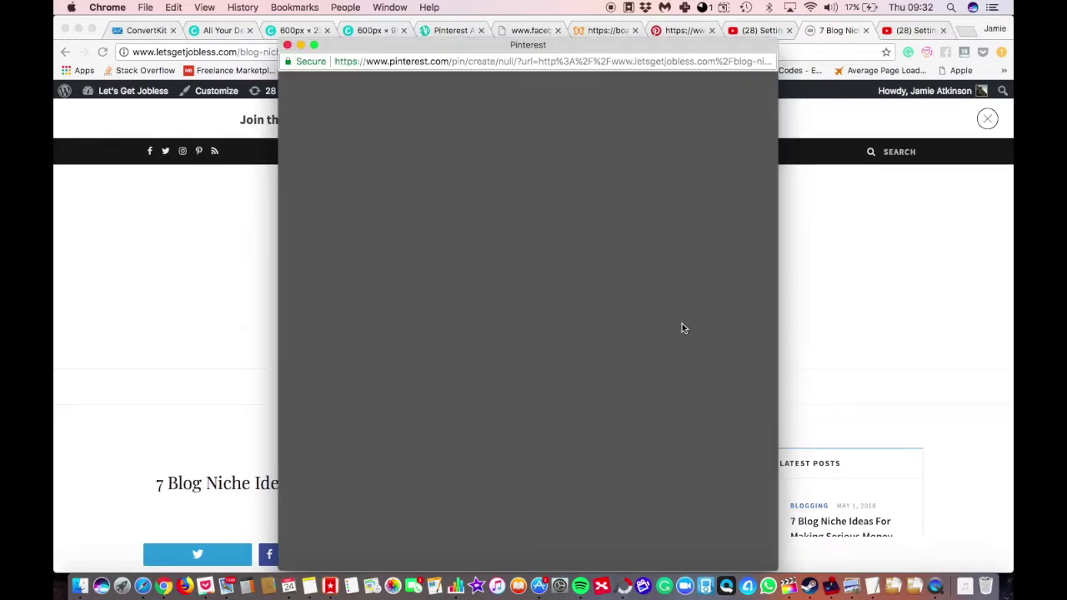
pyautogui.scroll(-3, 630, 334)
pyautogui.scroll(-15, 631, 331)
pyautogui.scroll(4, 631, 332)
pyautogui.scroll(10, 631, 331)
pyautogui.scroll(10, 631, 332)
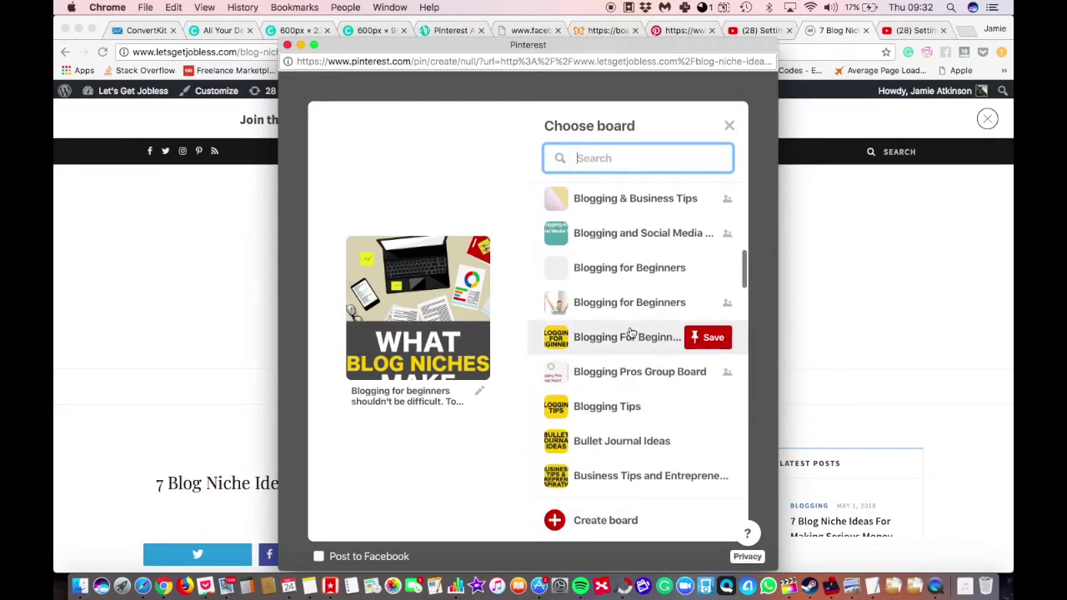
pyautogui.scroll(5, 631, 332)
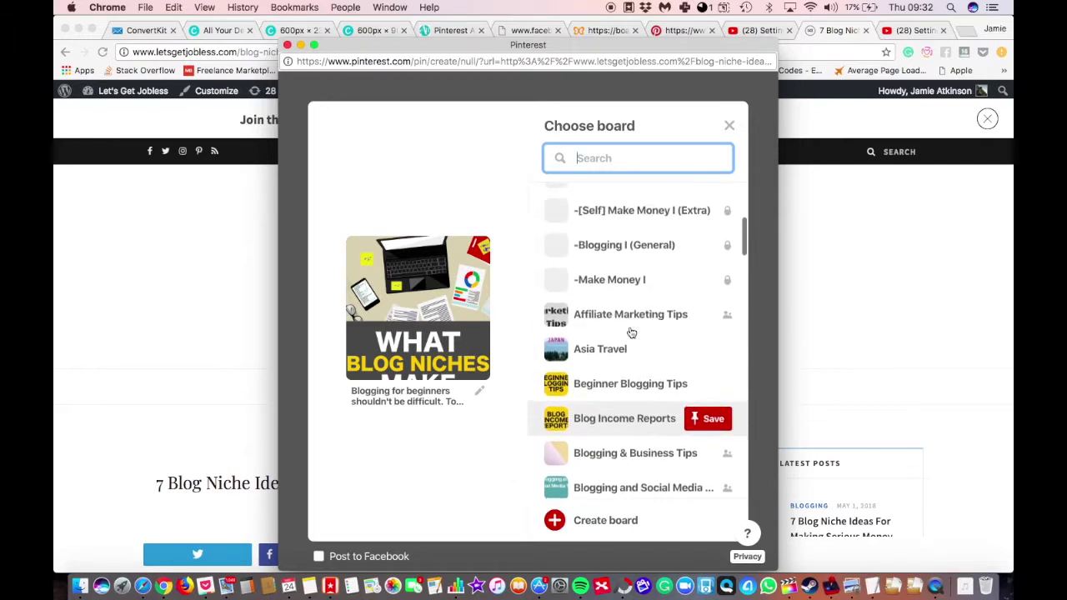
pyautogui.scroll(2, 631, 332)
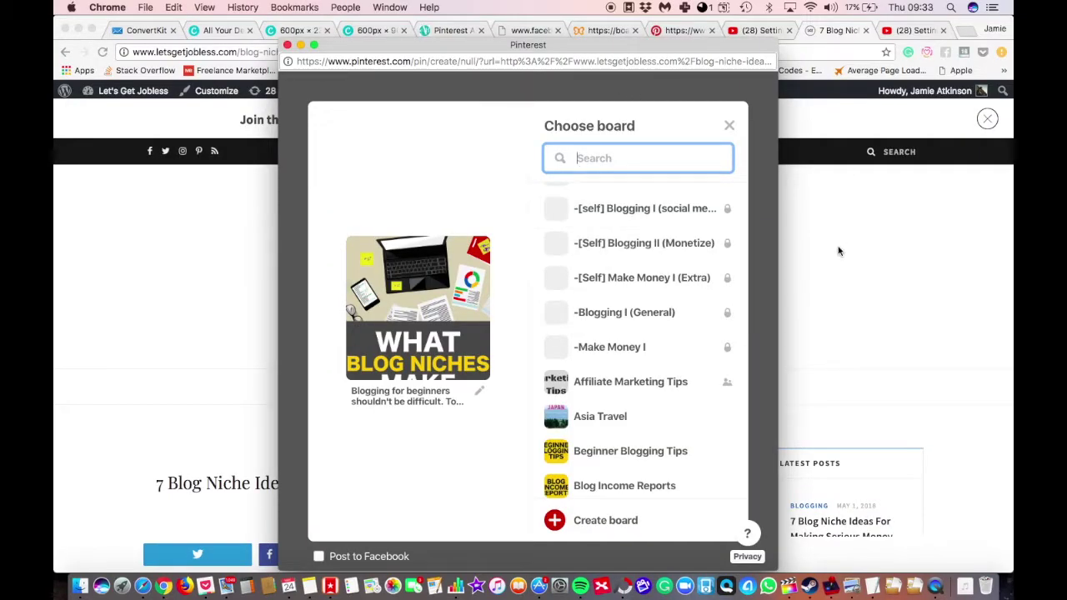
pyautogui.click(287, 44)
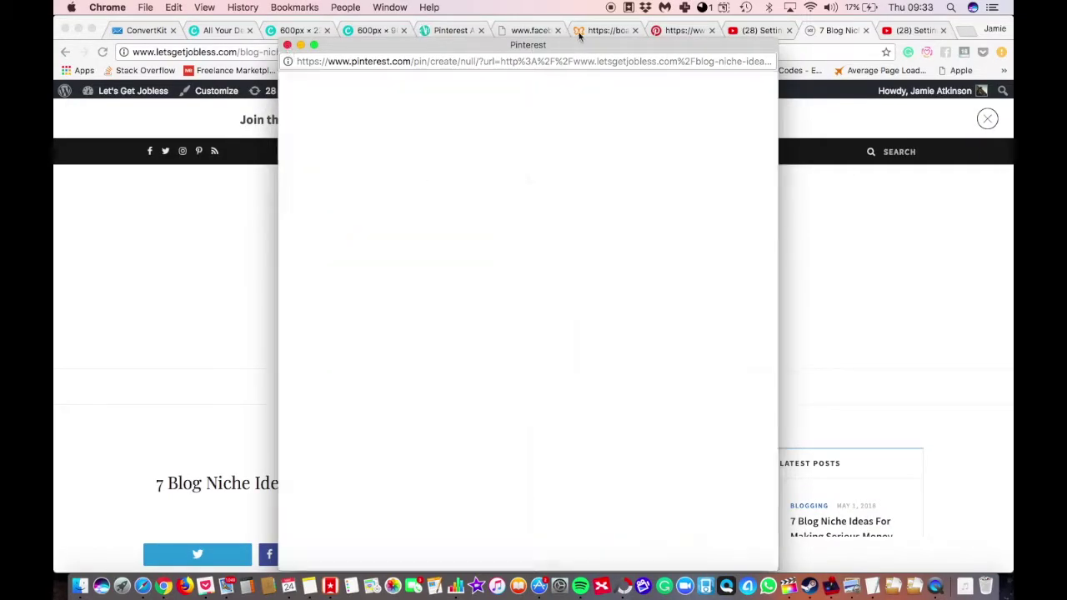
# Return to the Edit Campaign dialog in BoardBooster and examine the campaign's daily pin limit, status and repin schedule.
pyautogui.click(596, 31)
pyautogui.scroll(3, 488, 228)
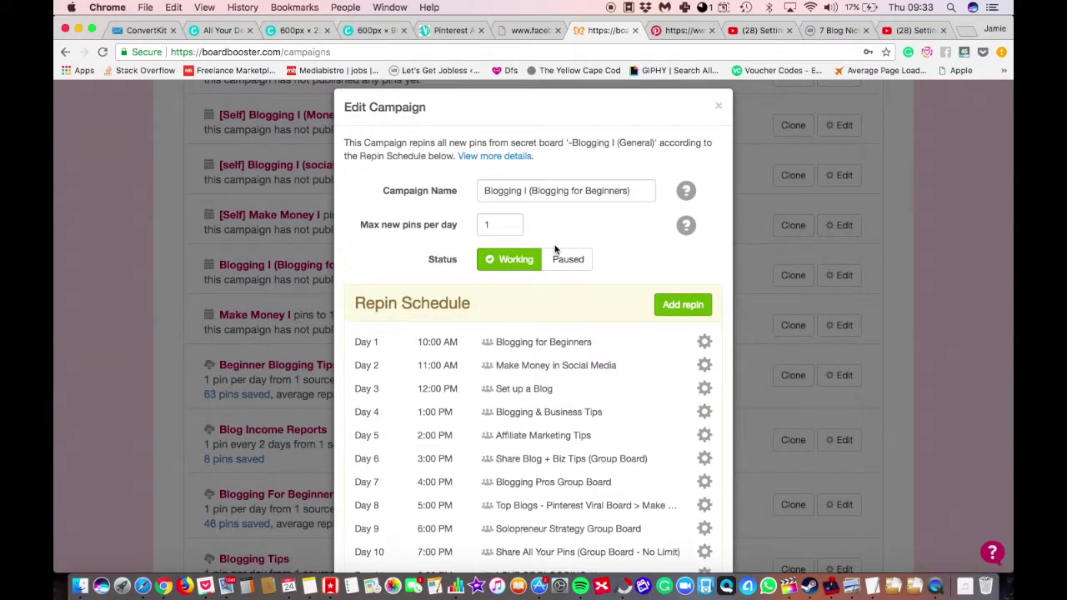
pyautogui.scroll(-3, 554, 247)
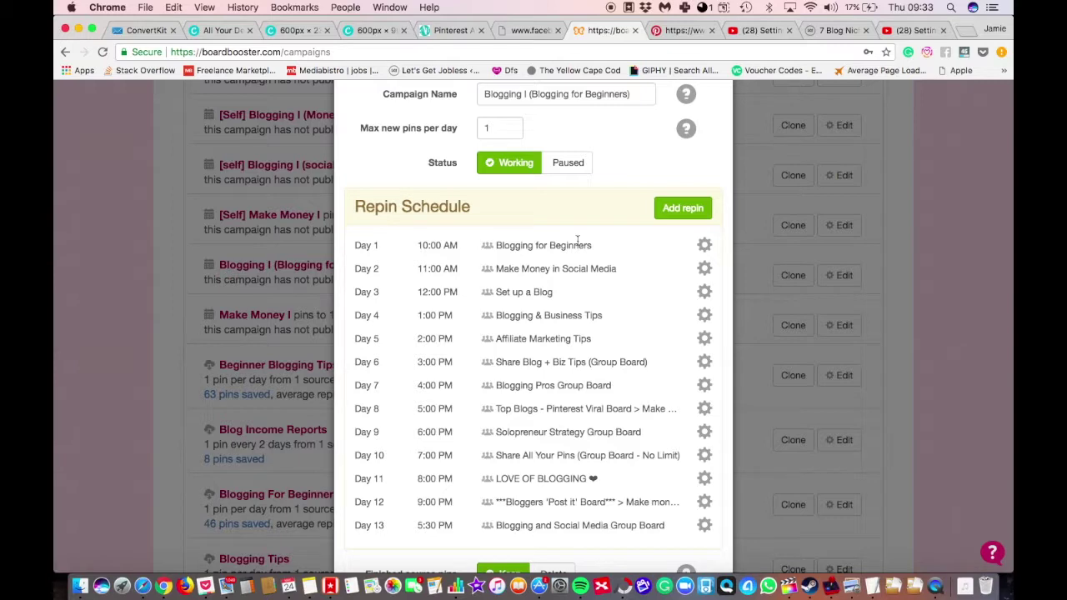
# Switch to the tracker in Numbers and enter "dropped 24/05" for version 1 in the Blogging I (General) column.
pyautogui.press('super+Tab')
pyautogui.click(278, 209)
pyautogui.write('dropped 24/')
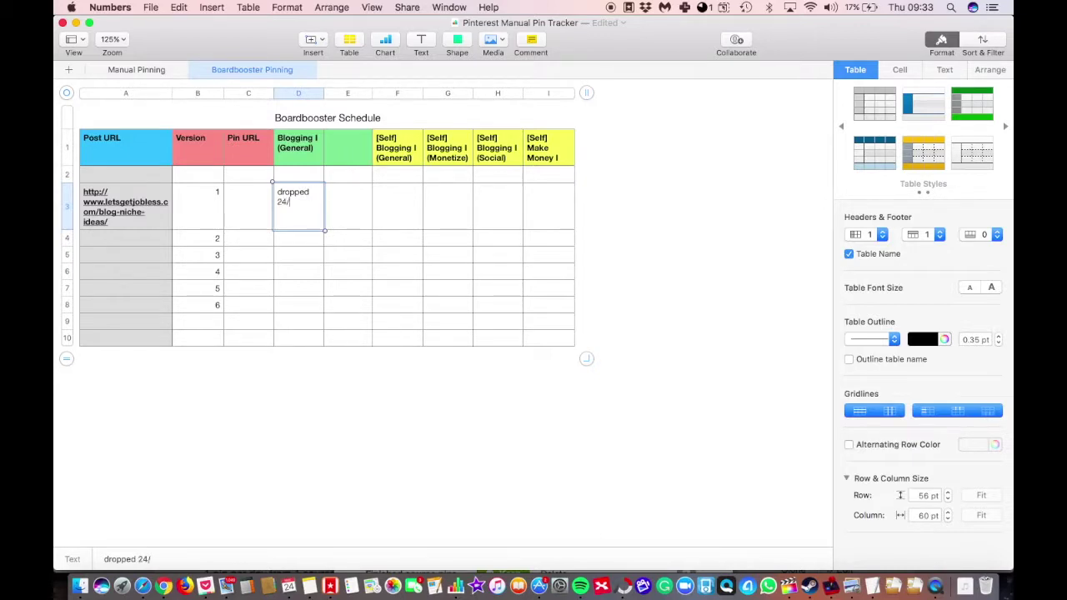
pyautogui.press('Right')
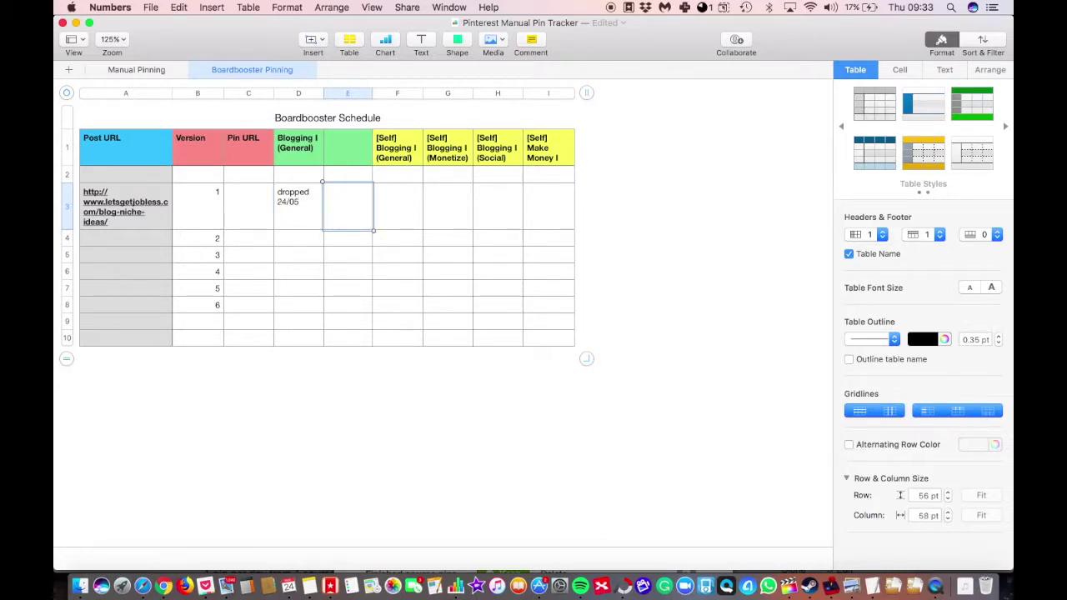
pyautogui.press('Left')
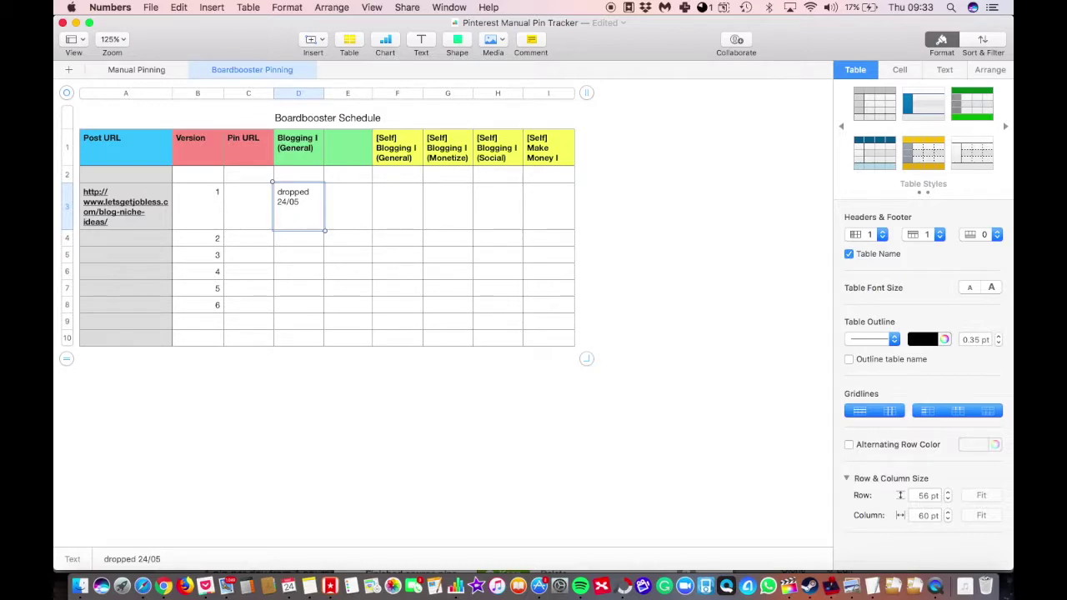
# Switch to BoardBooster and examine the "Blogging I (Blogging for Beginners)" campaign's source board description and its Day 1 to Day 3 repin boards.
pyautogui.press('super+Tab')
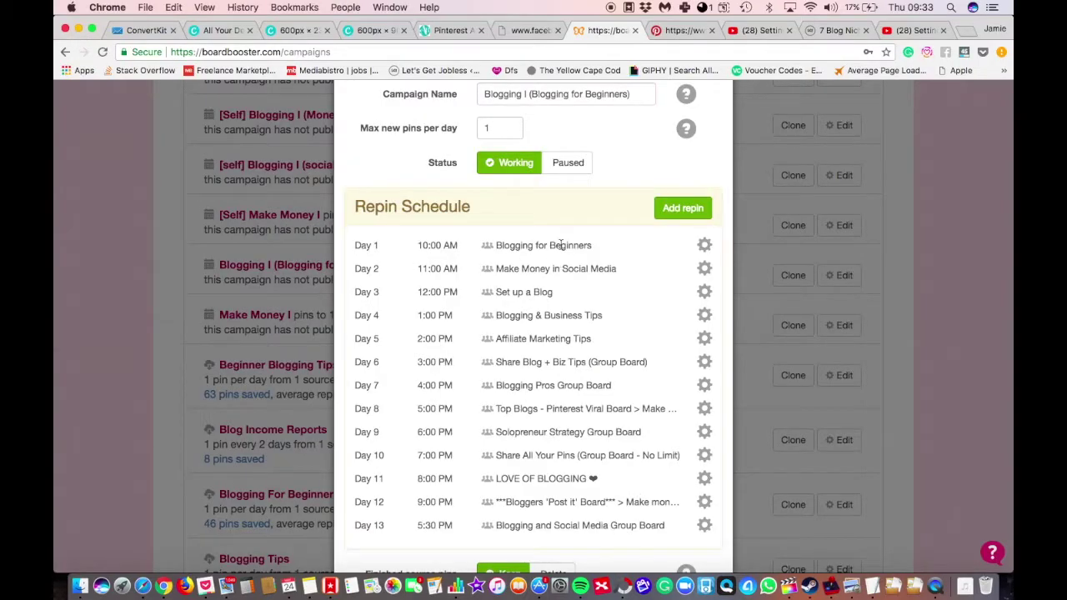
pyautogui.scroll(2, 560, 245)
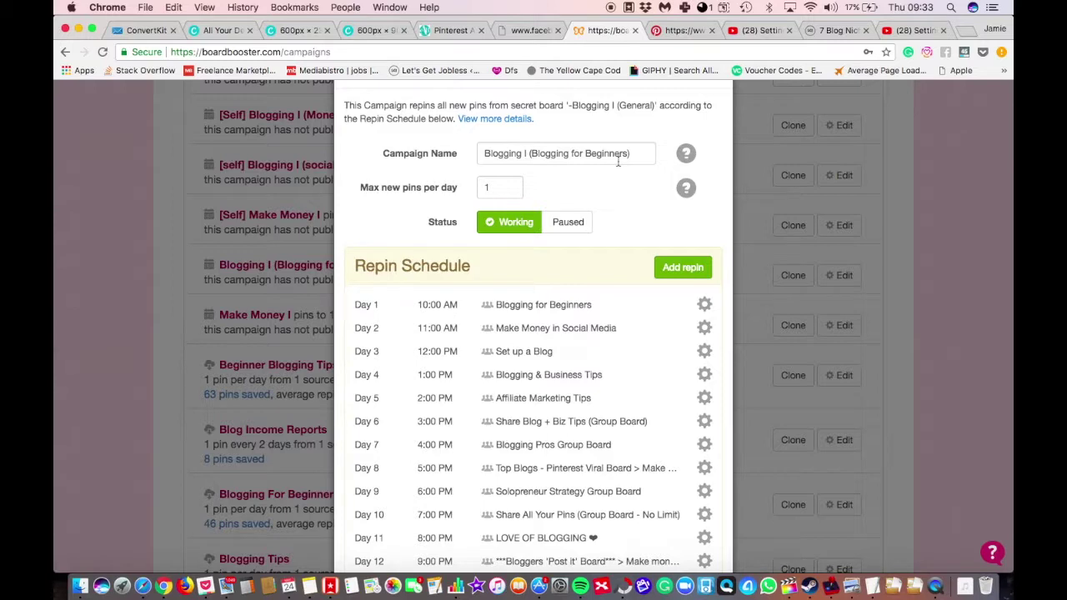
pyautogui.scroll(2, 618, 163)
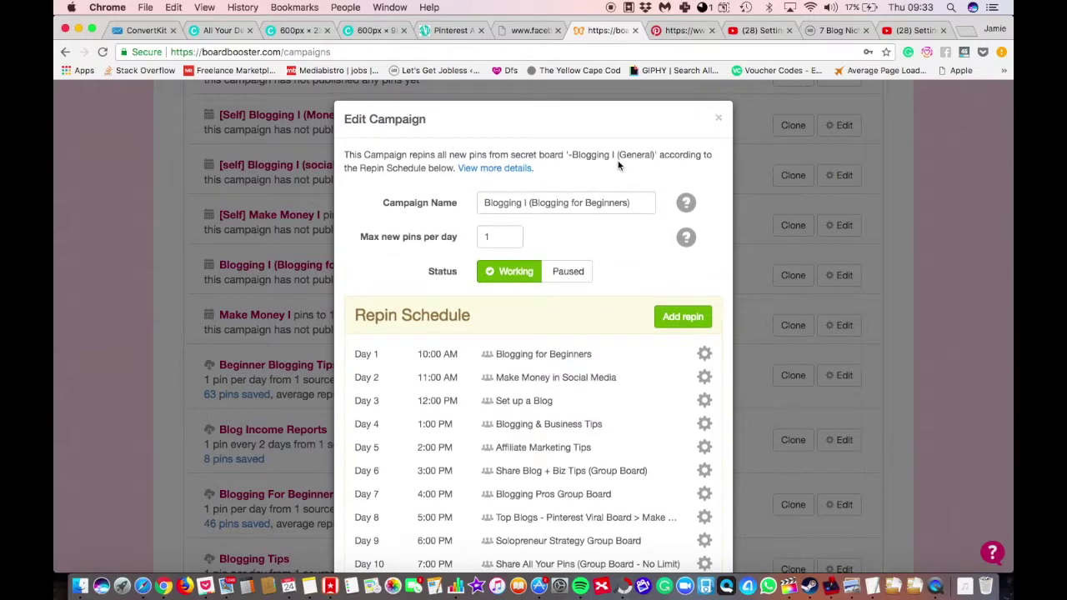
pyautogui.scroll(-2, 618, 165)
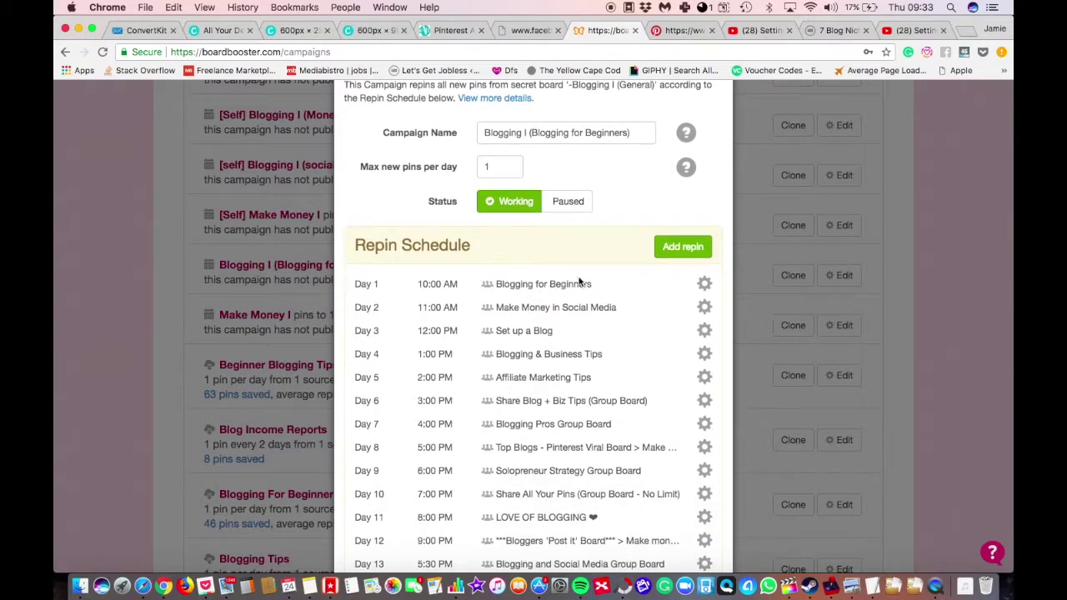
pyautogui.moveTo(592, 284); pyautogui.dragTo(485, 285)
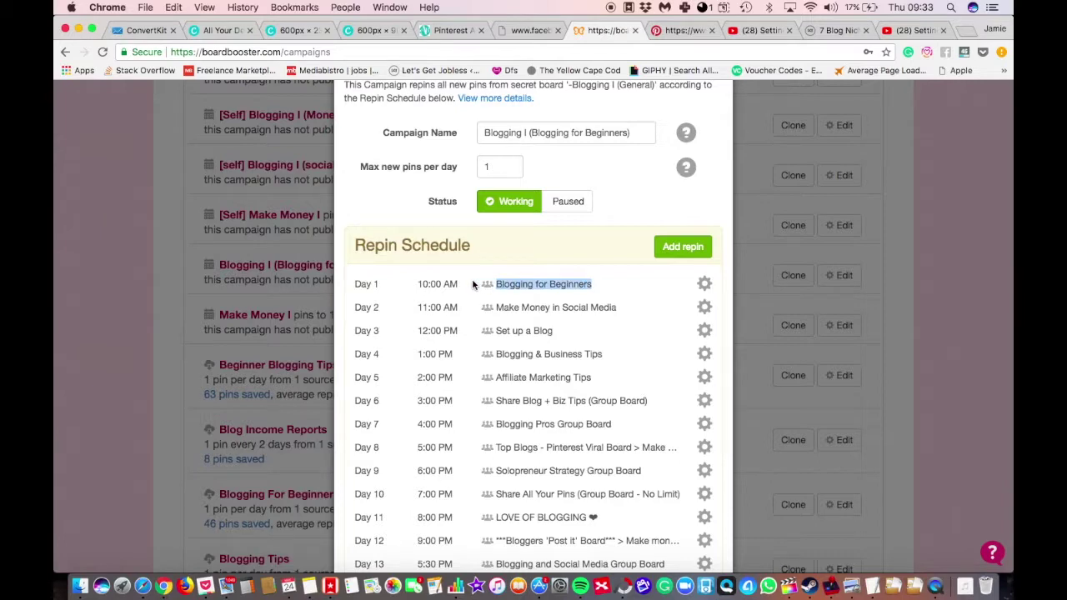
pyautogui.click(562, 284)
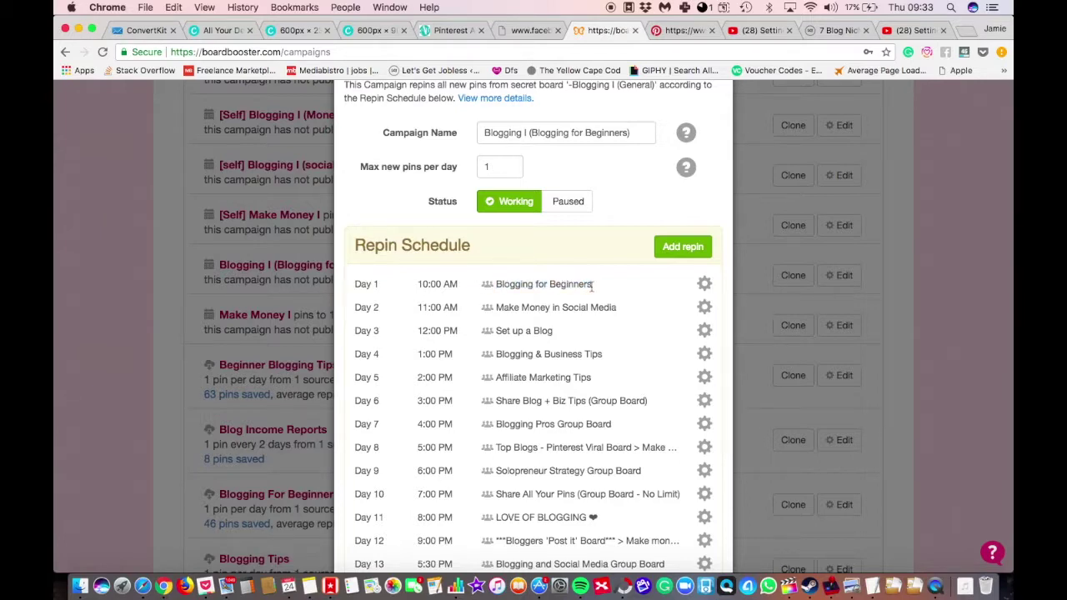
pyautogui.moveTo(592, 284); pyautogui.dragTo(490, 286)
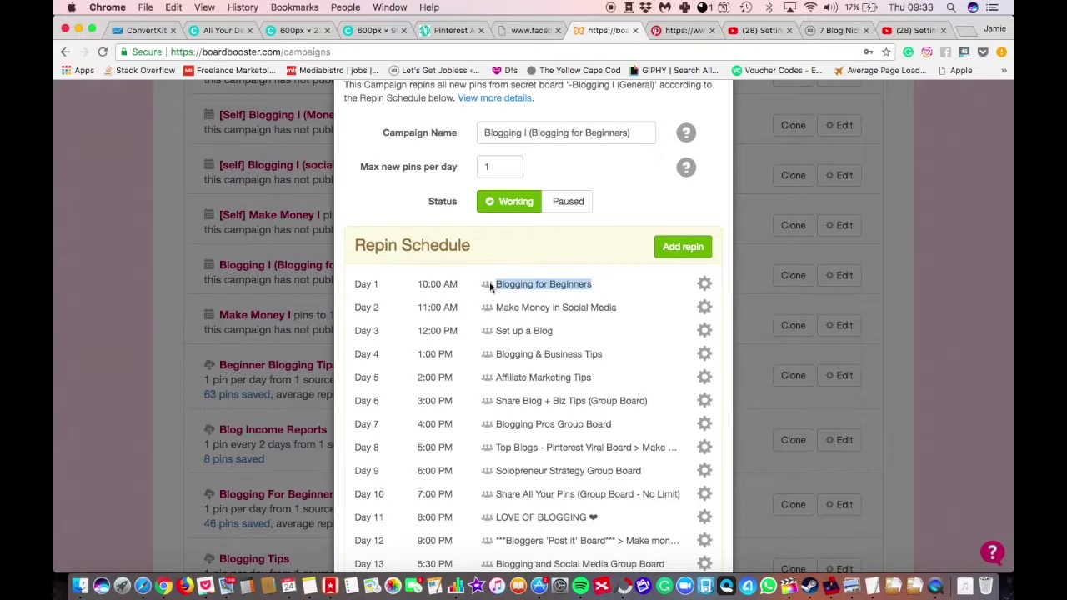
pyautogui.click(621, 313)
pyautogui.moveTo(511, 302)
pyautogui.mouseDown()
pyautogui.moveTo(478, 304)
pyautogui.moveTo(515, 307)
pyautogui.mouseUp()
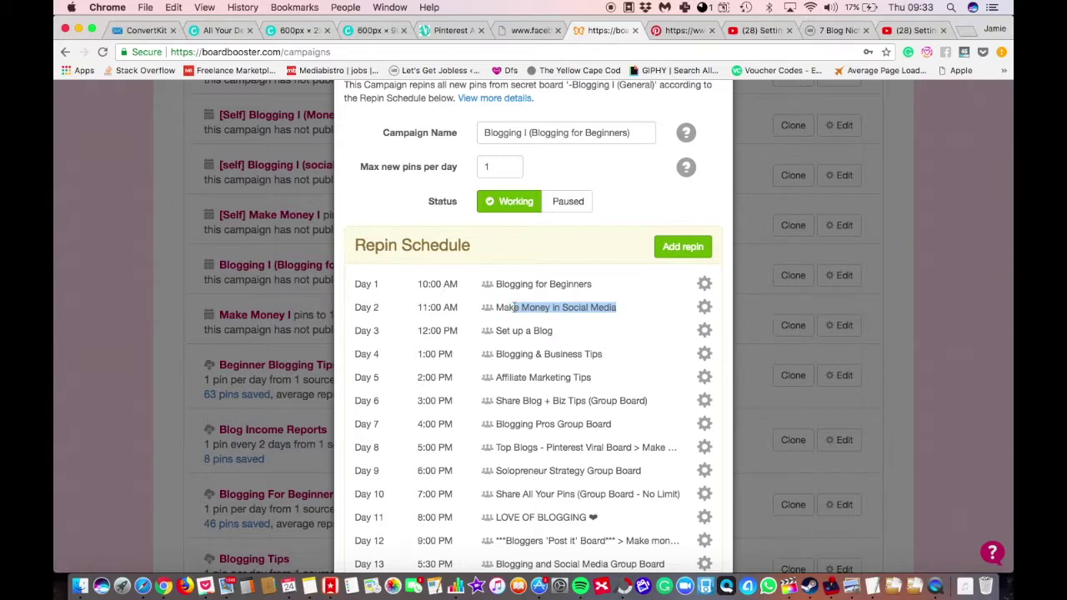
pyautogui.click(514, 306)
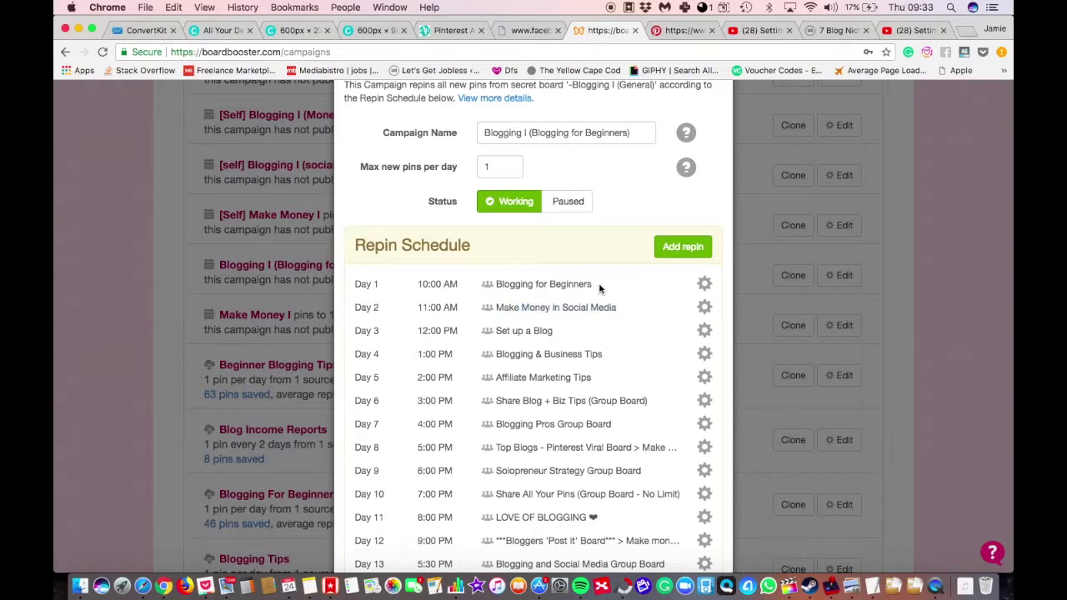
pyautogui.moveTo(598, 284); pyautogui.dragTo(497, 282)
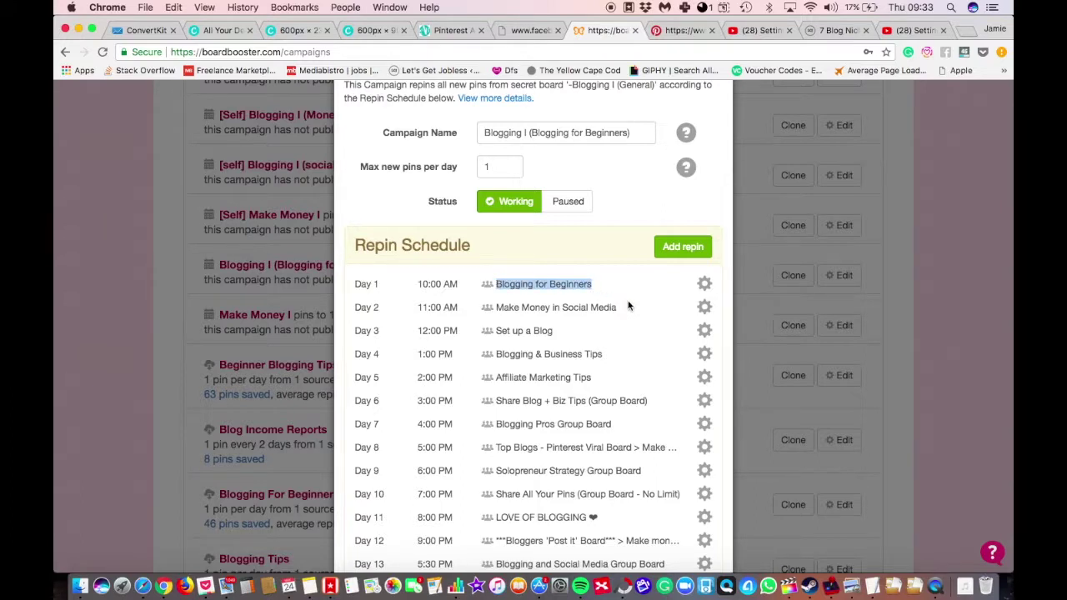
pyautogui.moveTo(586, 330); pyautogui.dragTo(498, 330)
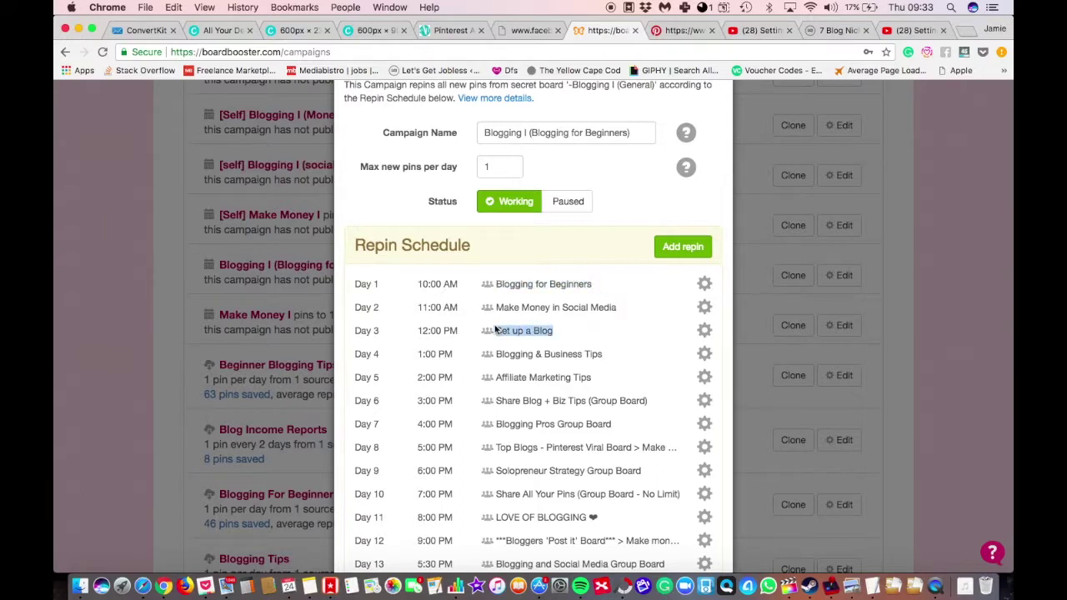
pyautogui.moveTo(652, 309); pyautogui.dragTo(488, 310)
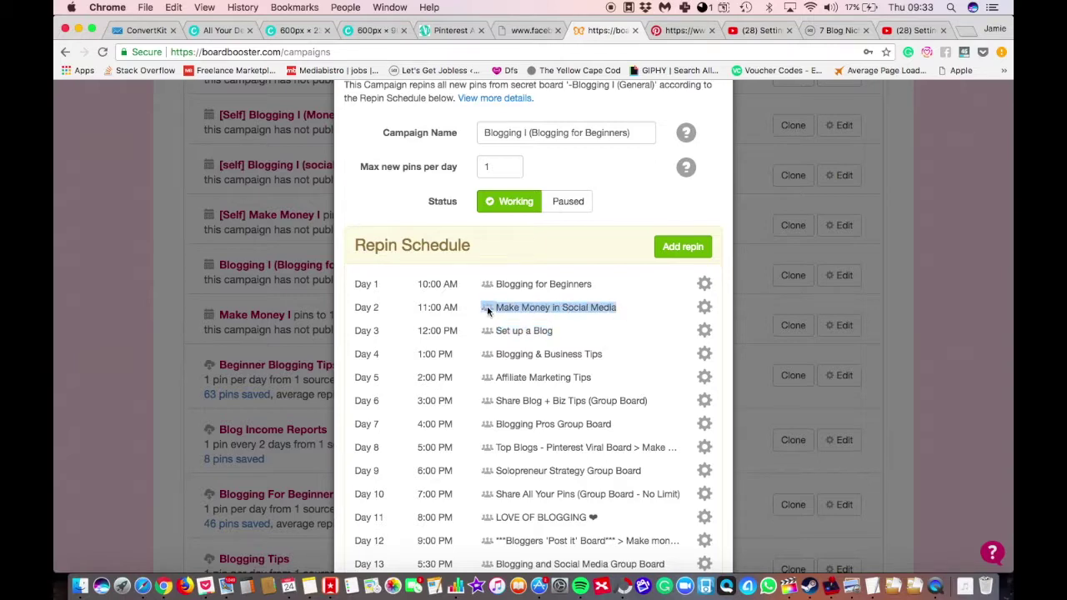
pyautogui.click(601, 305)
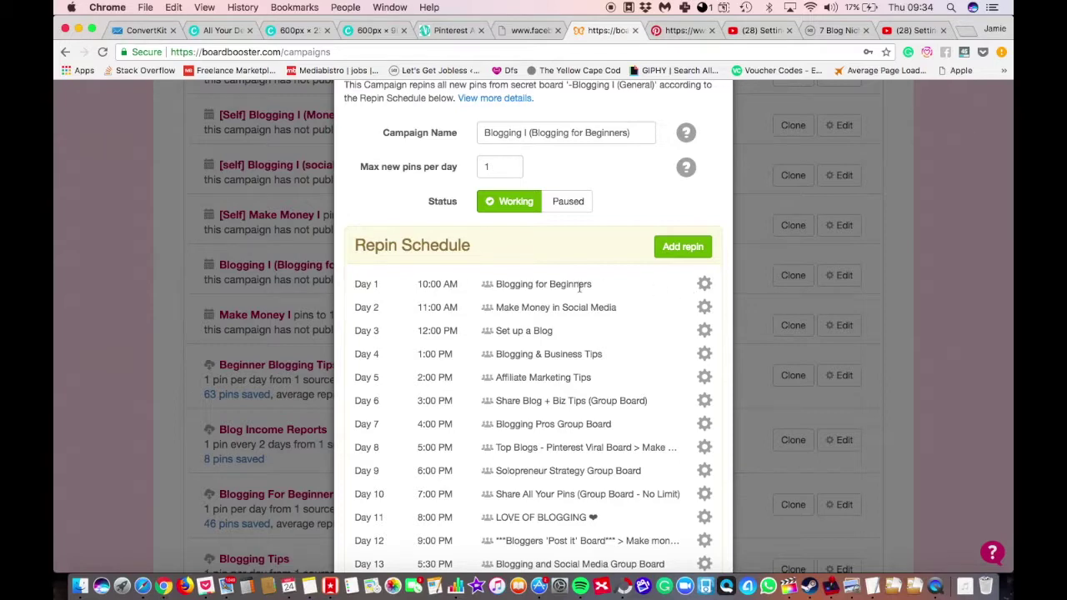
# Switch to Numbers and enter the drop dates 25/5, 26/5 and 27/5 for versions 2 to 4 in the Blogging I (General) column.
pyautogui.press('super+Tab')
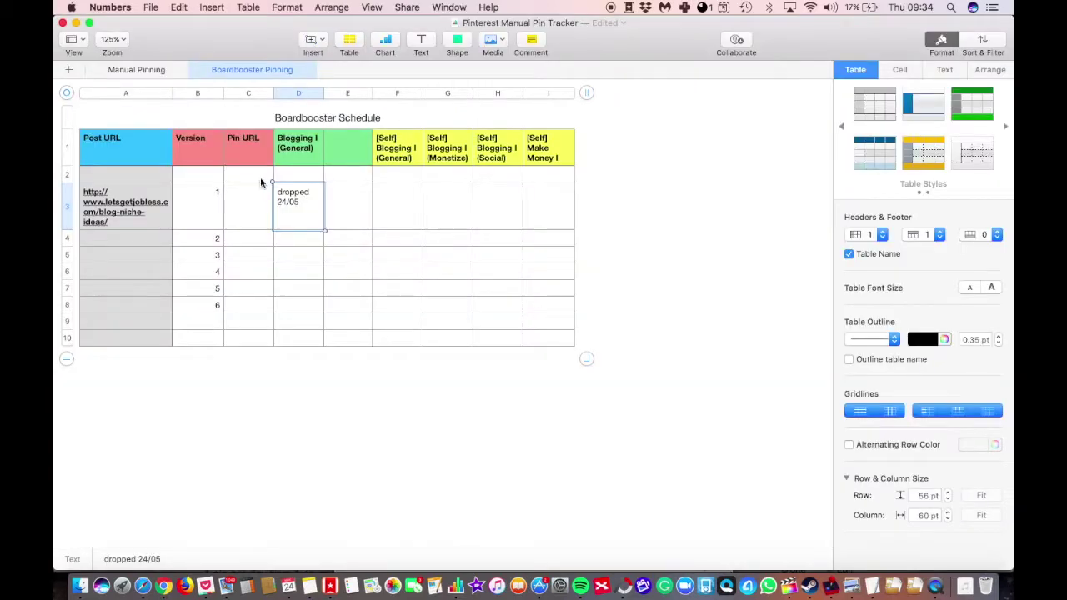
pyautogui.click(305, 240)
pyautogui.click(313, 222)
pyautogui.click(299, 236)
pyautogui.write('25/05')
pyautogui.press('Return')
pyautogui.write('26/5')
pyautogui.press('Return')
pyautogui.write('27/5')
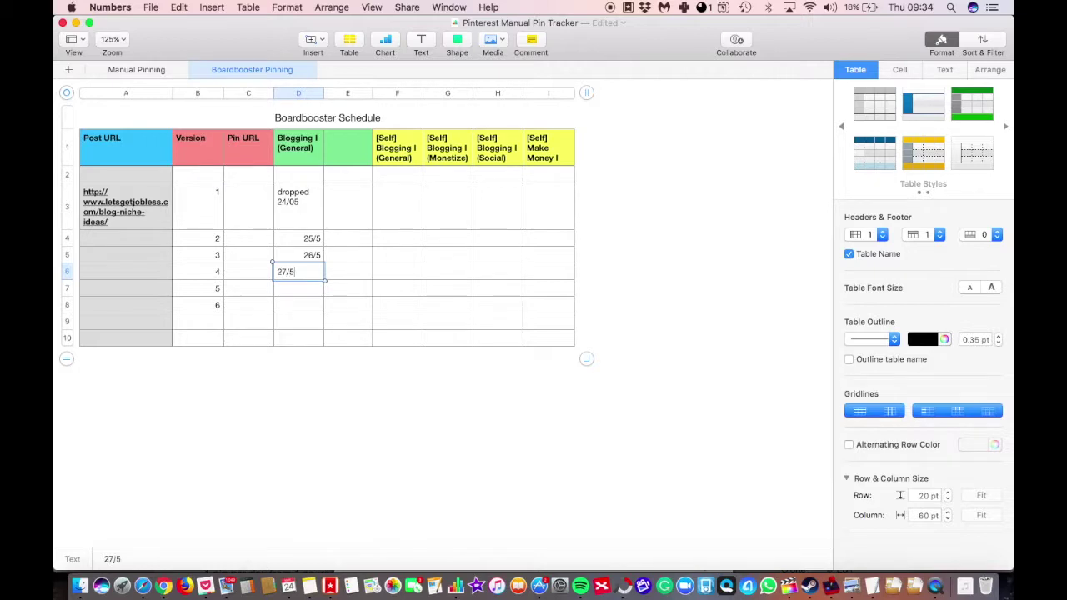
pyautogui.press('Return')
# Enter the drop dates 28/5 and 29/5 for versions 5 and 6 in the Blogging I (General) column.
pyautogui.write('27/5')
pyautogui.press('Return')
pyautogui.press('Up')
pyautogui.write('28/5')
pyautogui.press('Return')
pyautogui.write('29/5')
pyautogui.press('super+Return')
# Glance at the rest of the campaign's repin schedule in BoardBooster and return to the tracker in Numbers.
pyautogui.press('super+Tab')
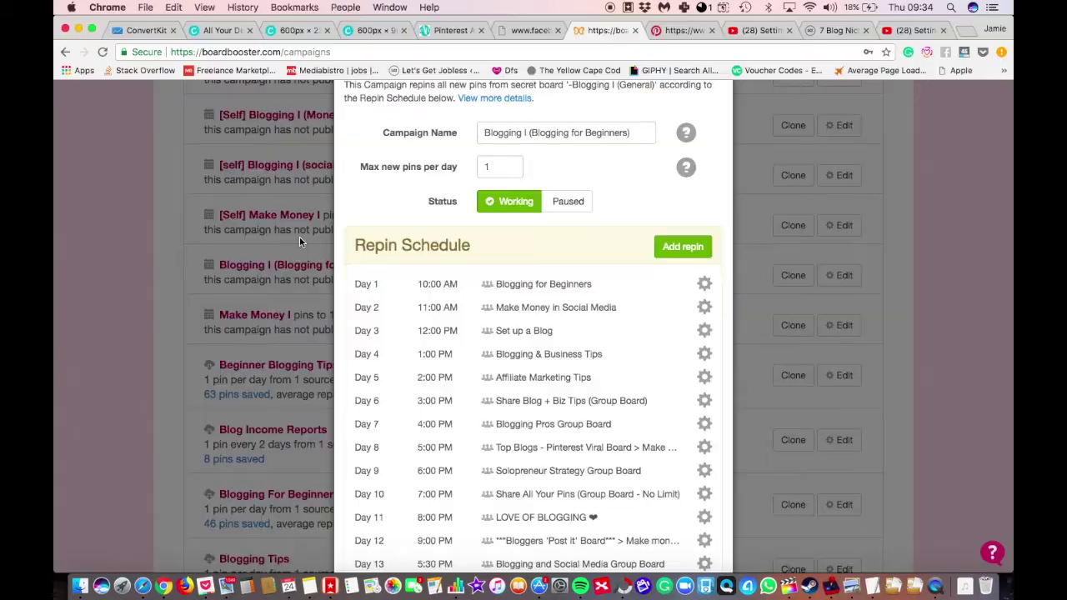
pyautogui.scroll(-2, 490, 376)
pyautogui.press('super+Tab')
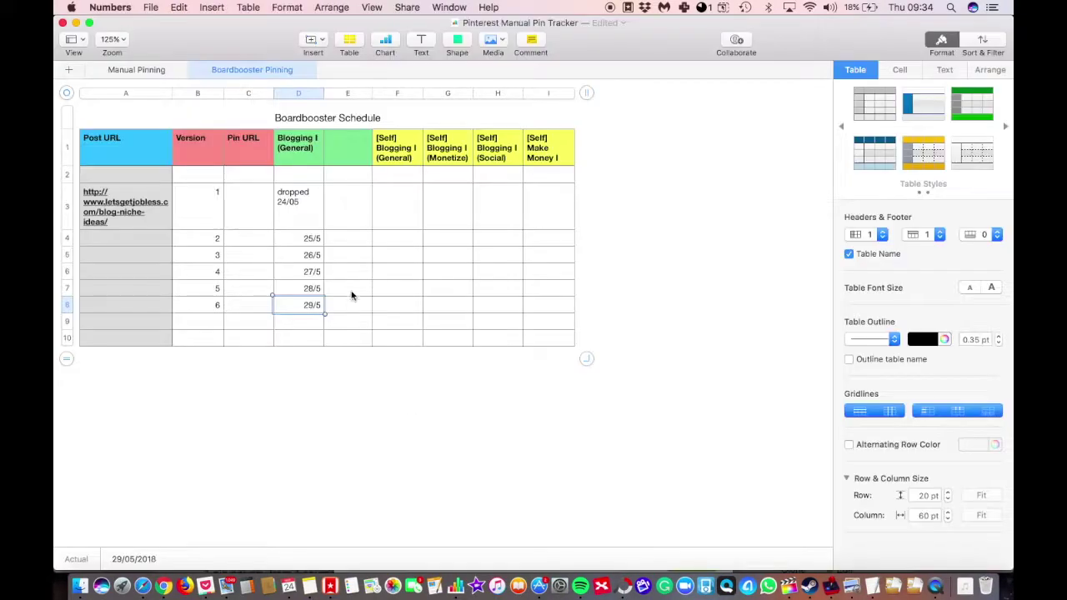
# Open Calendar to check the May 2018 dates against the version 1 drop date and return to the tracker.
pyautogui.click(312, 216)
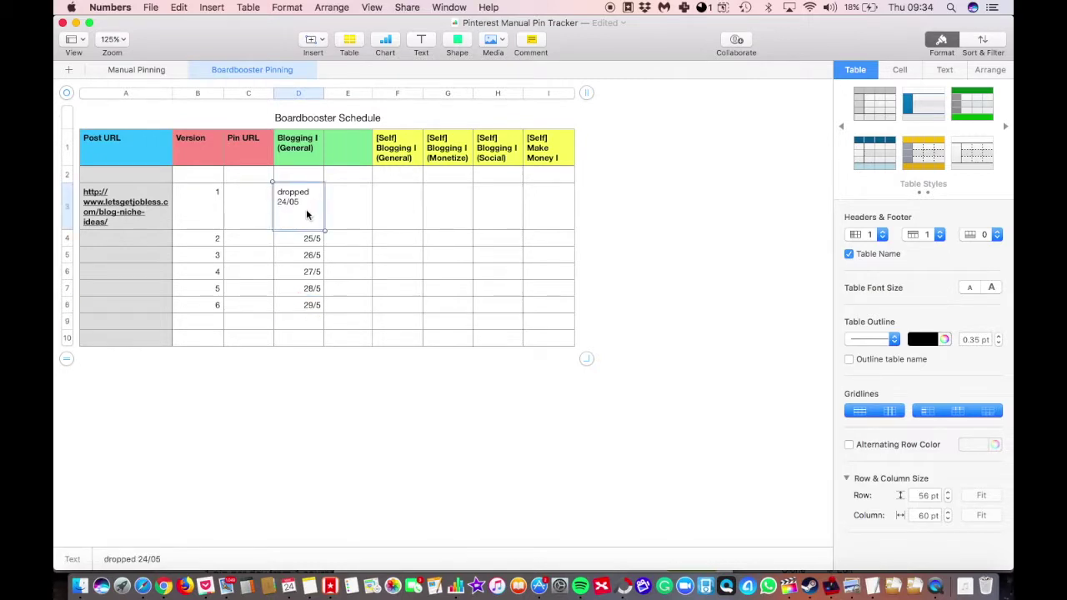
pyautogui.click(288, 589)
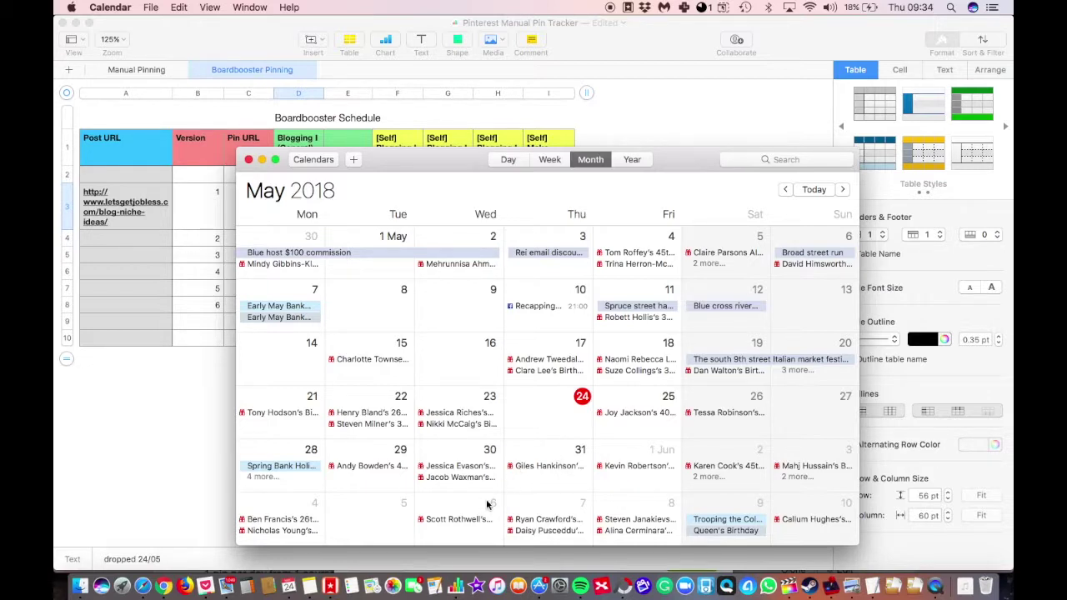
pyautogui.click(147, 412)
pyautogui.click(308, 202)
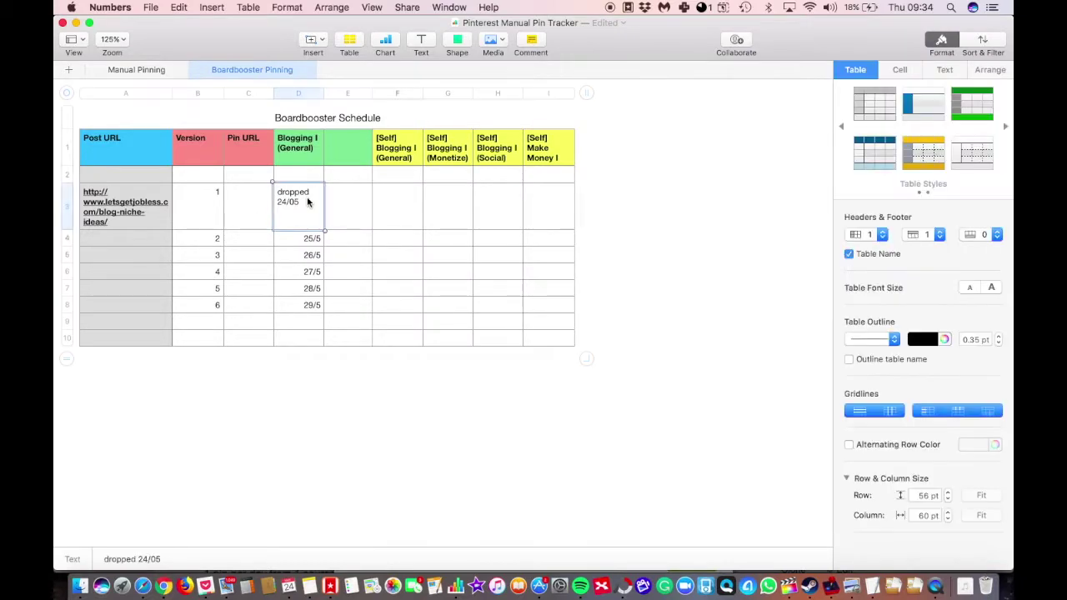
# Examine the tracker's version rows and their drop dates in the Blogging I (General) column, from version 1 to version 6.
pyautogui.click(356, 199)
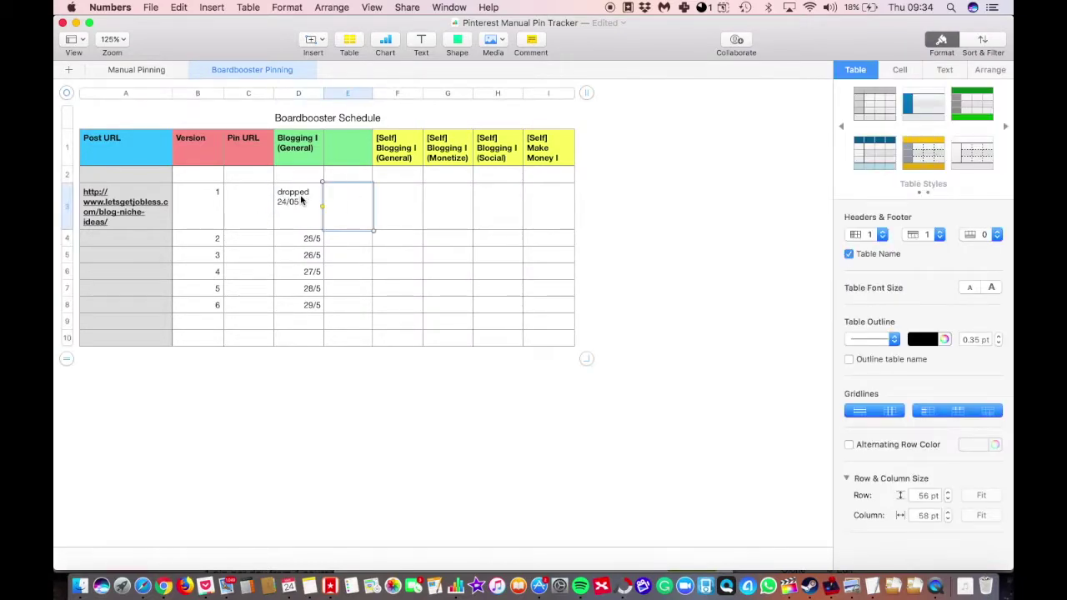
pyautogui.click(190, 219)
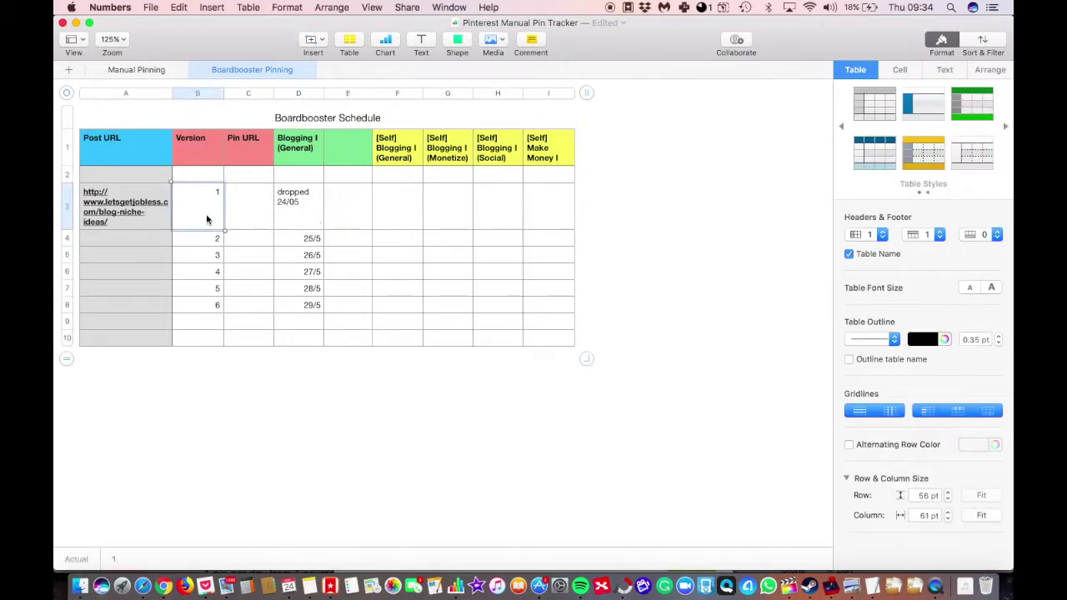
pyautogui.press('super+Tab')
pyautogui.press('super+Tab')
pyautogui.press('super+Tab')
pyautogui.press('Tab')
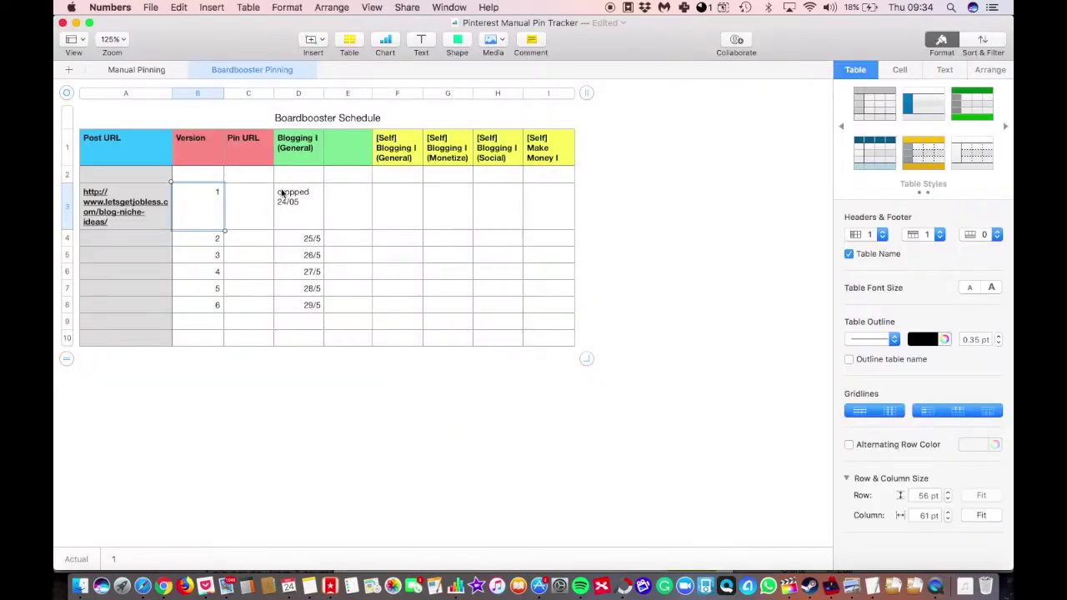
pyautogui.click(296, 213)
pyautogui.click(310, 305)
pyautogui.click(366, 213)
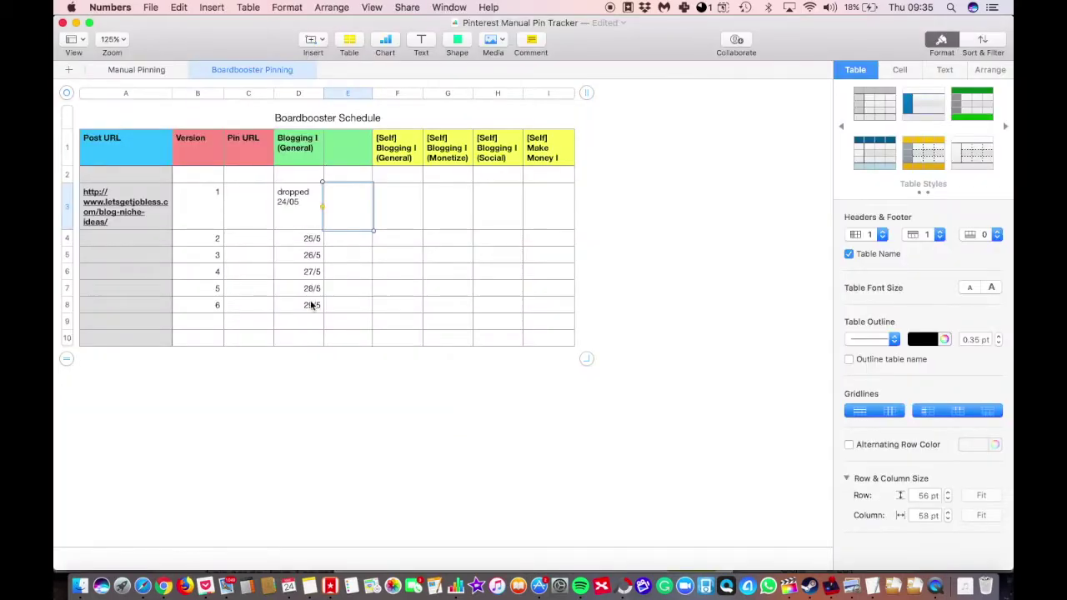
pyautogui.click(310, 304)
pyautogui.click(306, 320)
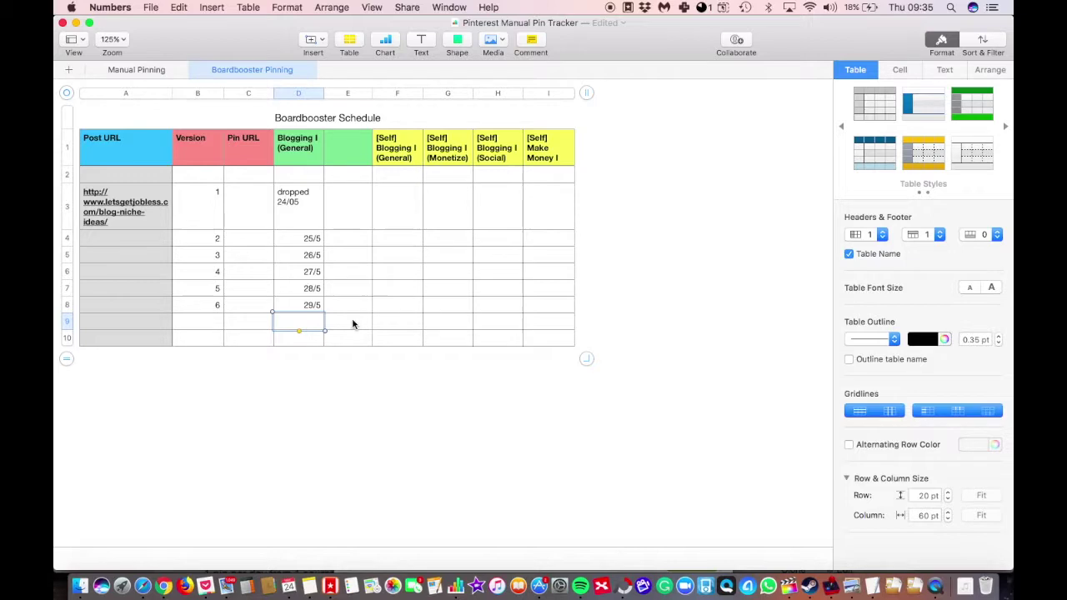
pyautogui.click(182, 323)
pyautogui.click(127, 323)
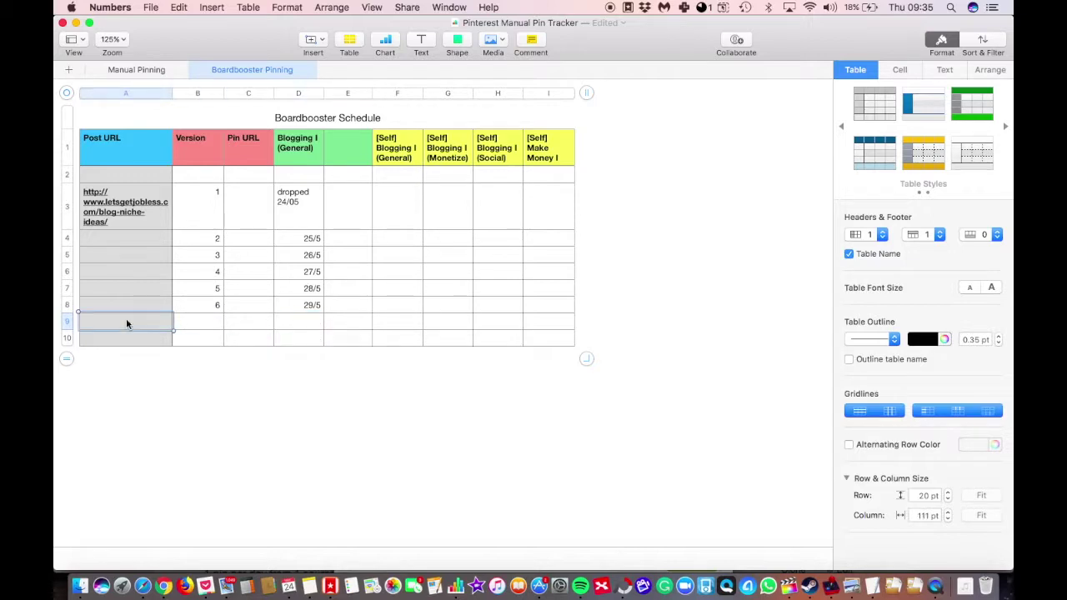
pyautogui.write('blog')
pyautogui.press('BackSpace')
pyautogui.press('BackSpace')
pyautogui.press('BackSpace')
# Review the Version column from 1 to 6 and the empty rows below it in the tracker.
pyautogui.click(205, 322)
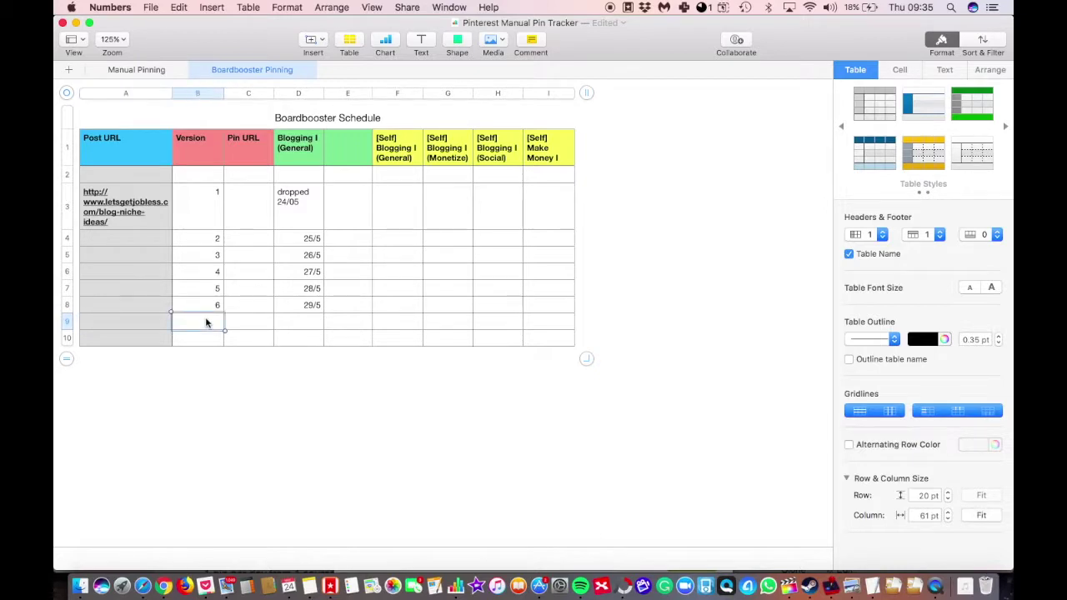
pyautogui.click(304, 333)
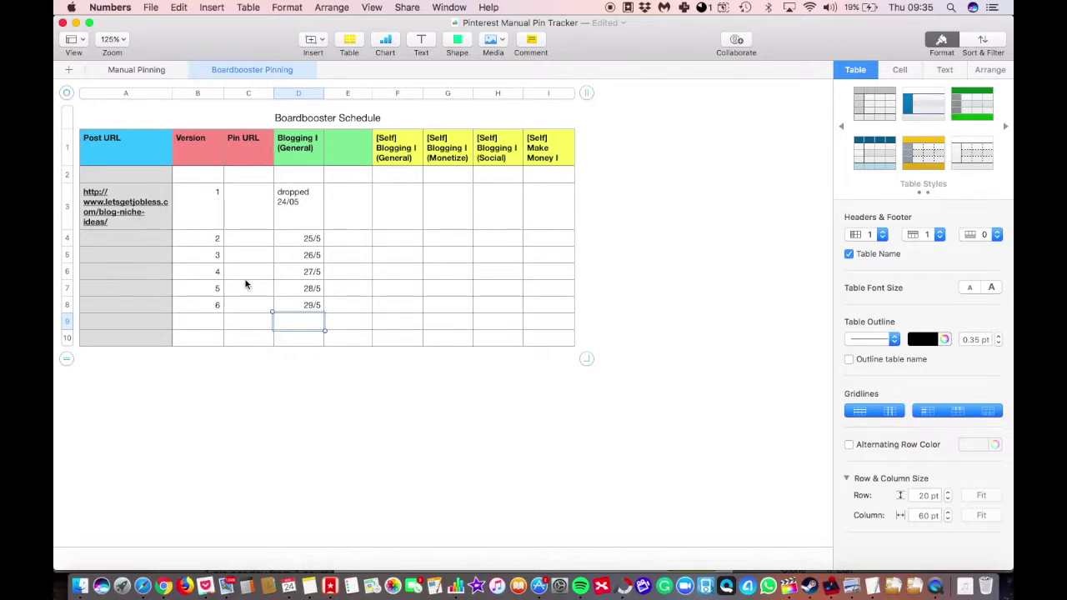
pyautogui.click(197, 181)
pyautogui.click(197, 210)
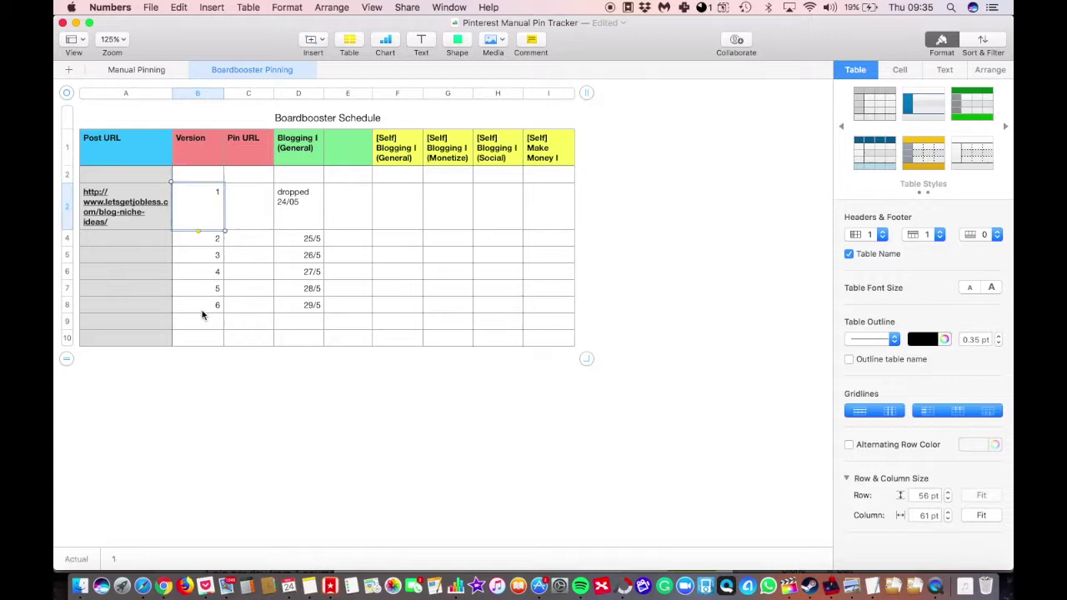
pyautogui.click(213, 305)
pyautogui.write('6')
pyautogui.click(250, 290)
pyautogui.scroll(-1, 248, 293)
pyautogui.scroll(1, 166, 334)
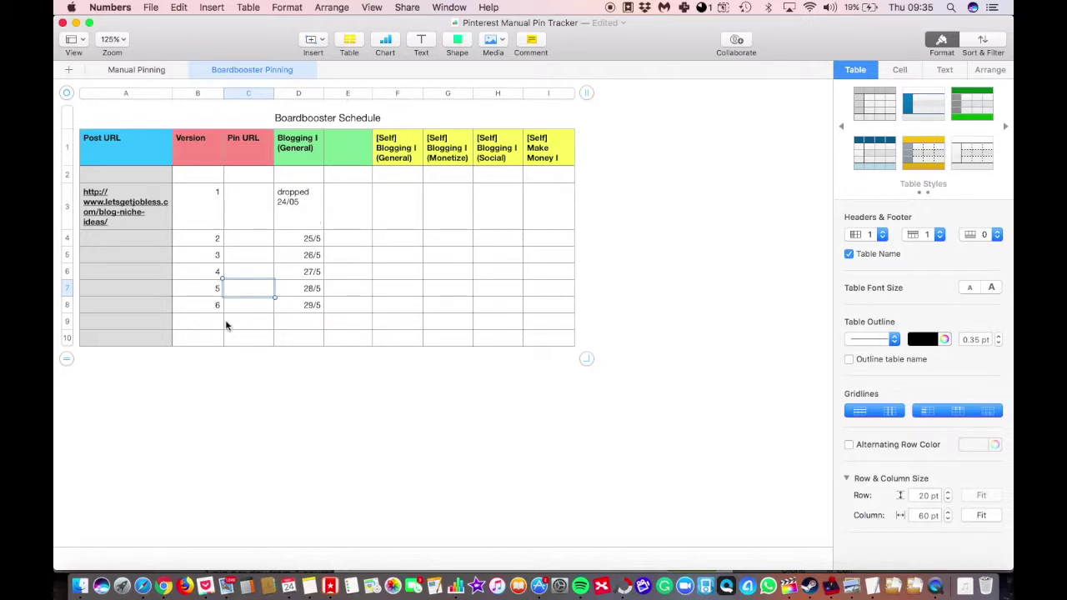
pyautogui.click(307, 200)
# Switch to BoardBooster and review the campaign's daily pin limit, status, 13-day repin schedule and source board settings.
pyautogui.press('super+Tab')
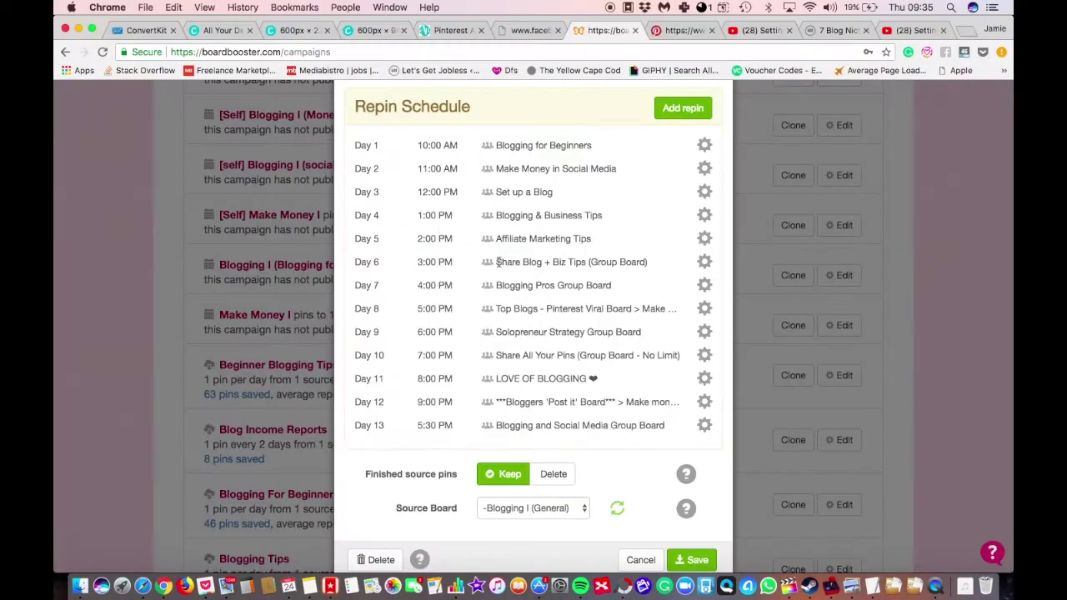
pyautogui.scroll(3, 499, 262)
pyautogui.scroll(2, 498, 262)
pyautogui.scroll(-2, 497, 268)
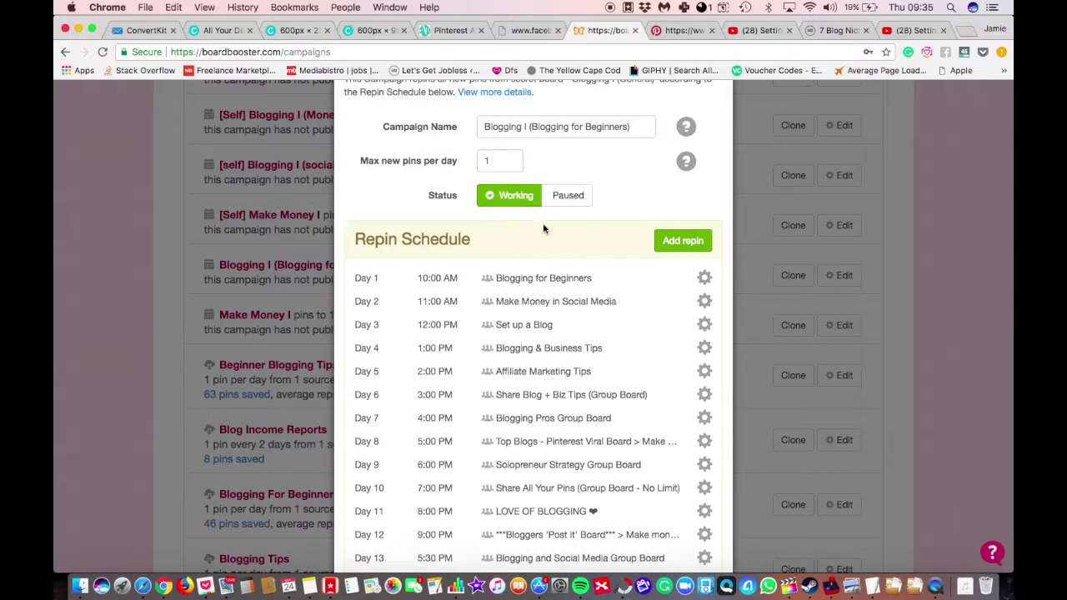
pyautogui.scroll(3, 543, 222)
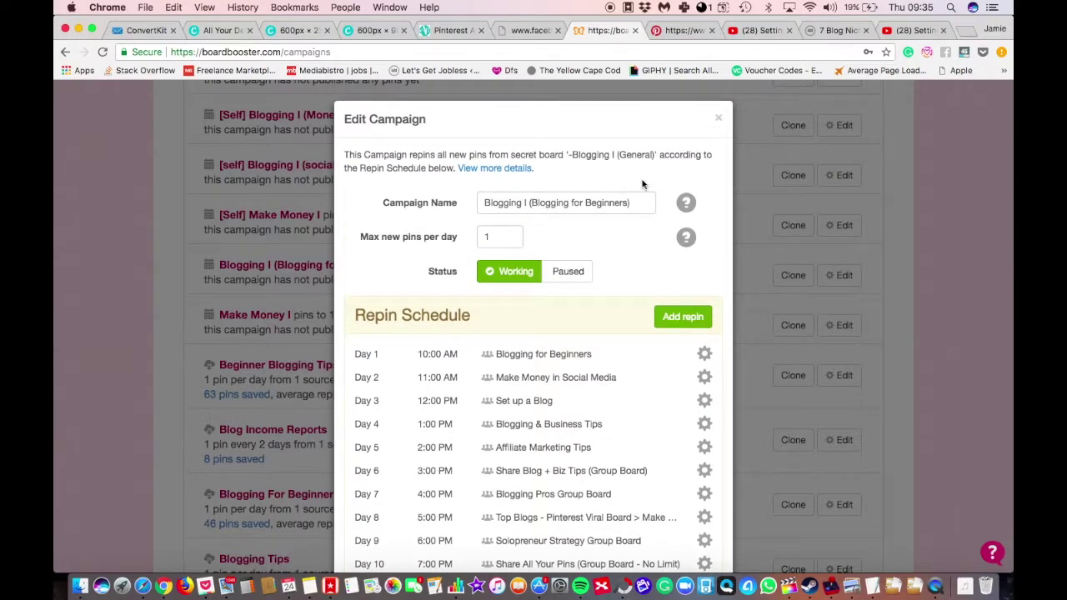
pyautogui.scroll(-4, 512, 329)
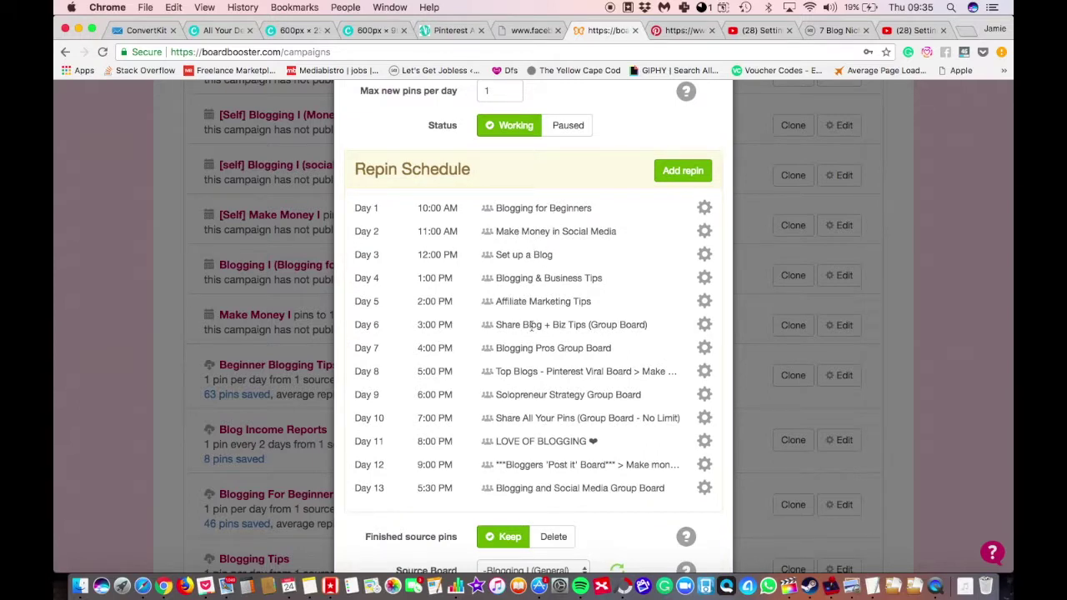
pyautogui.scroll(-3, 536, 360)
pyautogui.scroll(2, 536, 357)
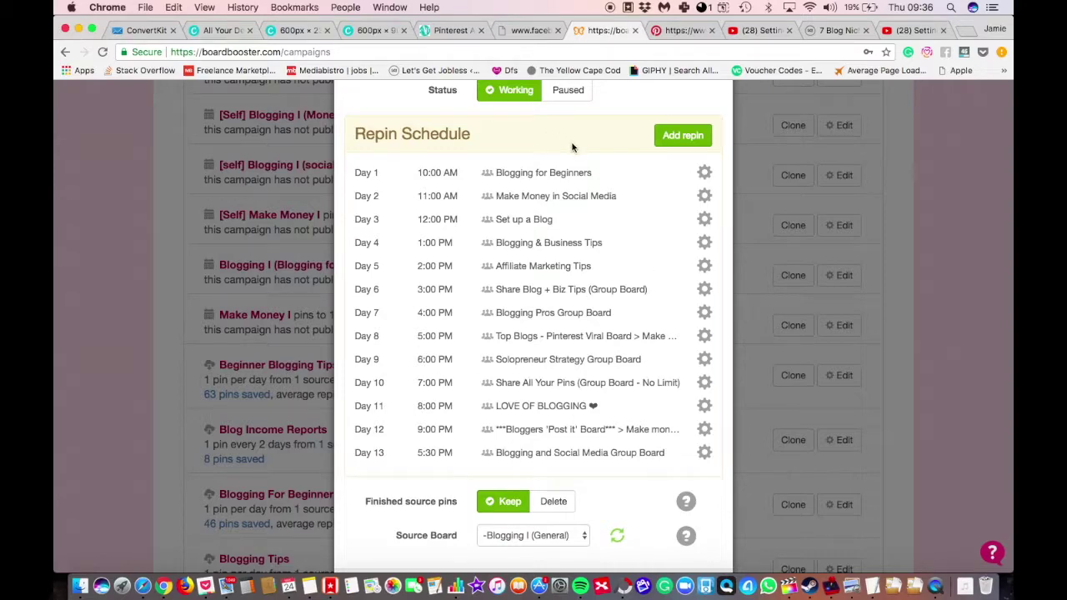
# Review the campaign name Blogging I (Blogging for Beginners) against the boards listed in its repin schedule.
pyautogui.scroll(5, 575, 145)
pyautogui.scroll(-1, 530, 203)
pyautogui.moveTo(529, 164); pyautogui.dragTo(472, 165)
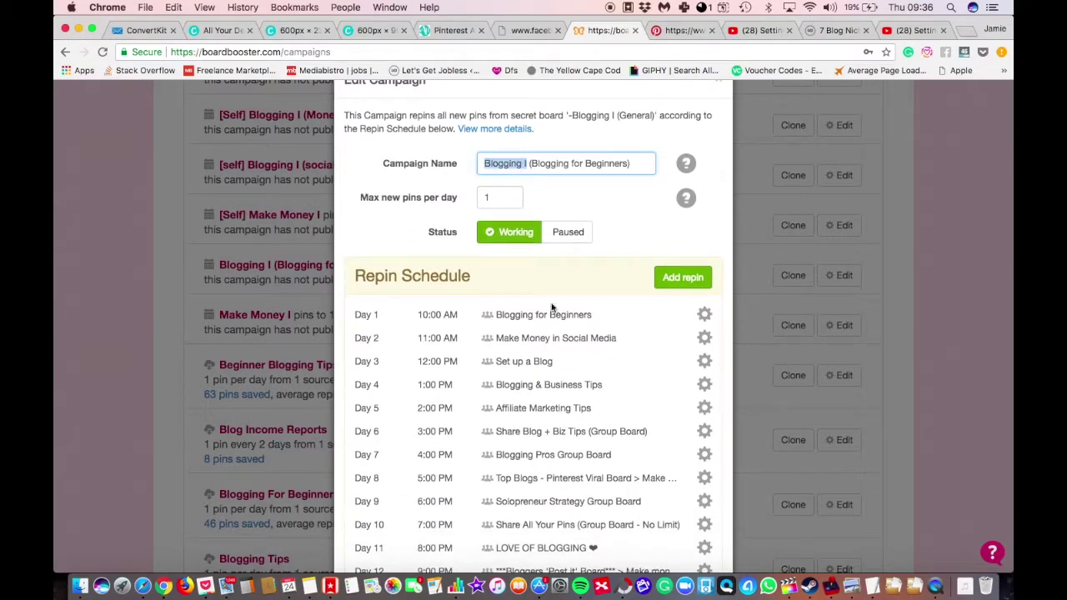
pyautogui.scroll(-2, 530, 254)
pyautogui.scroll(2, 580, 246)
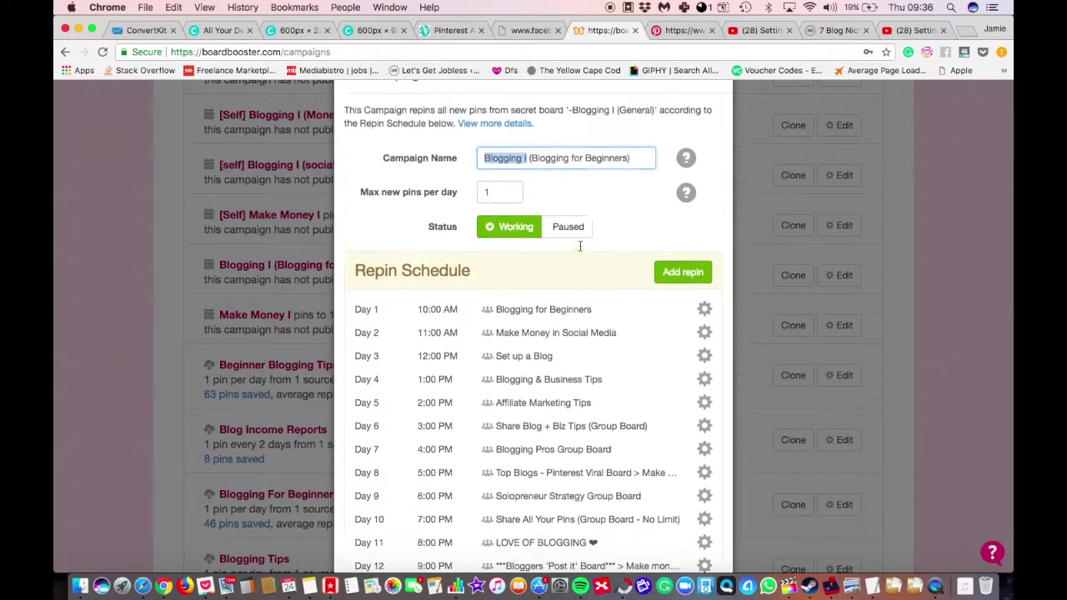
pyautogui.scroll(1, 580, 246)
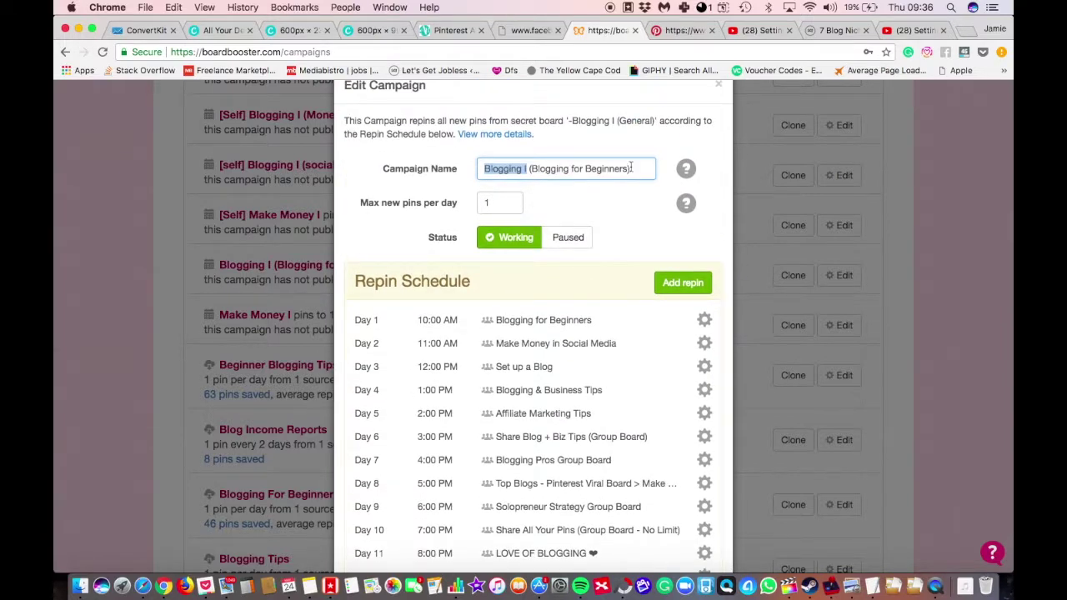
pyautogui.moveTo(630, 168); pyautogui.dragTo(511, 167)
pyautogui.click(541, 167)
pyautogui.scroll(-2, 565, 276)
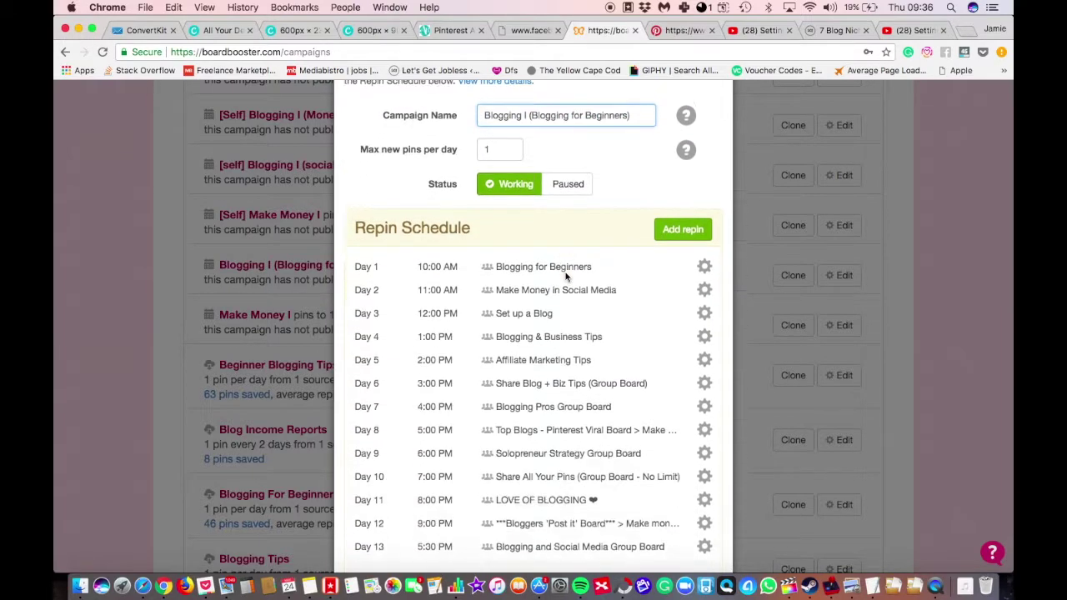
pyautogui.scroll(-2, 565, 277)
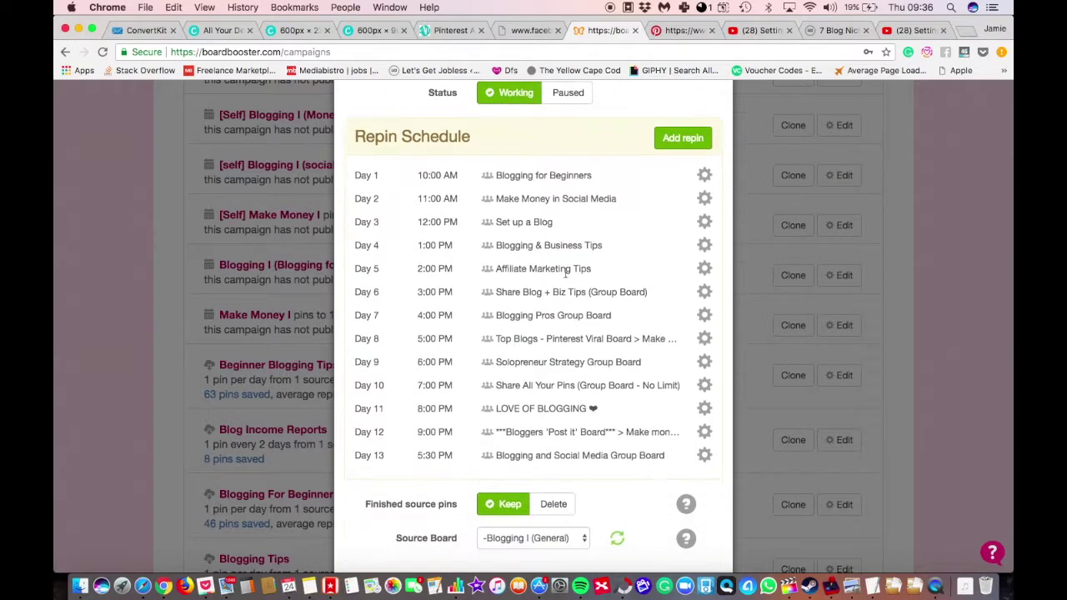
pyautogui.scroll(5, 540, 241)
pyautogui.moveTo(627, 202); pyautogui.dragTo(529, 203)
pyautogui.click(528, 203)
pyautogui.scroll(-4, 541, 281)
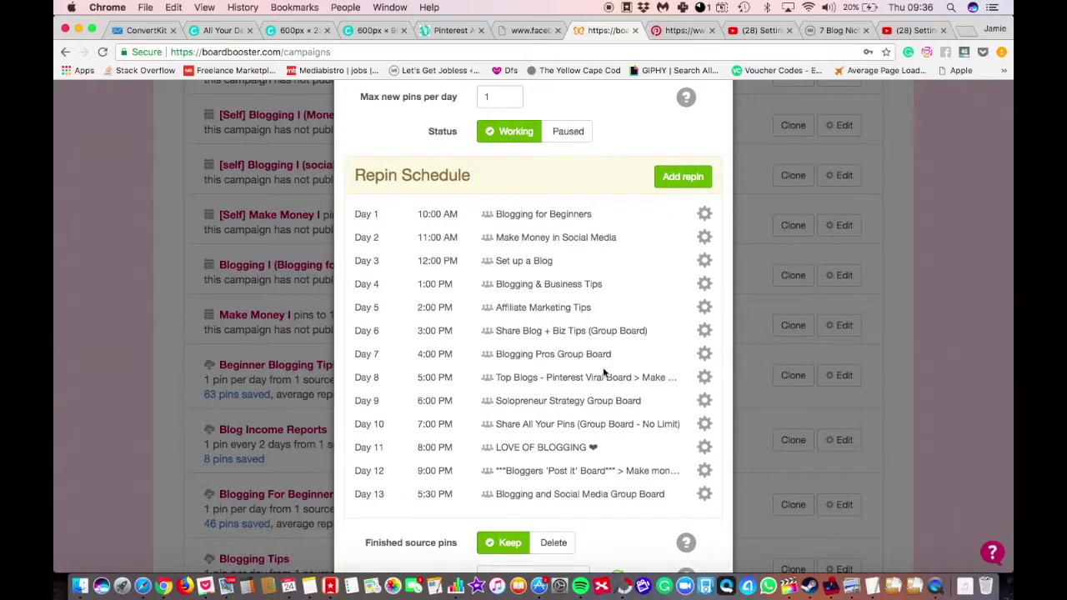
# Check the campaign's settings from its name down to the source board and save the campaign.
pyautogui.scroll(4, 604, 373)
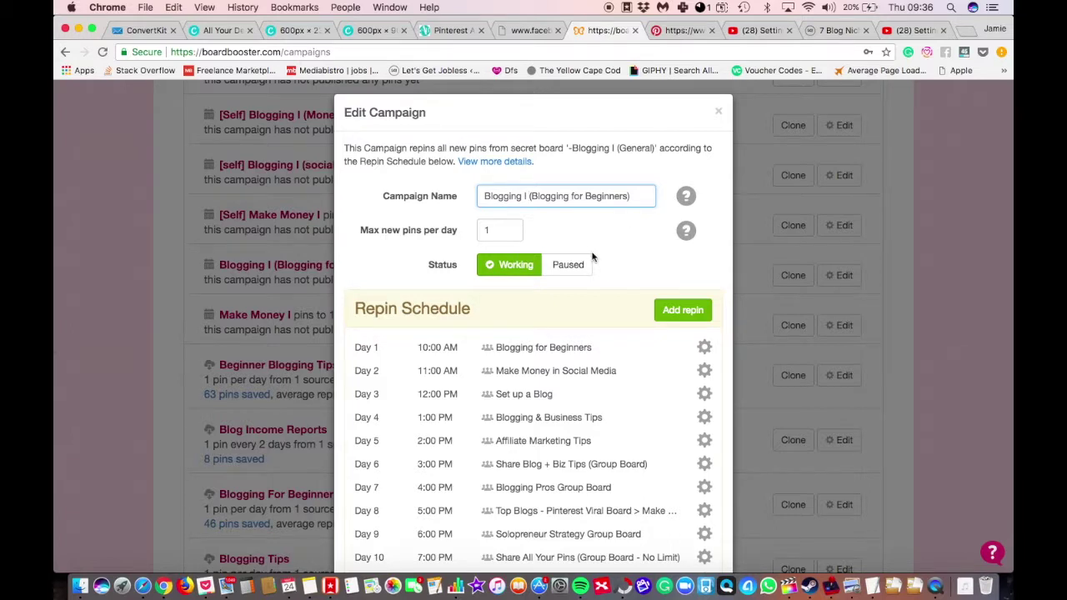
pyautogui.scroll(-2, 593, 258)
pyautogui.scroll(-1, 592, 258)
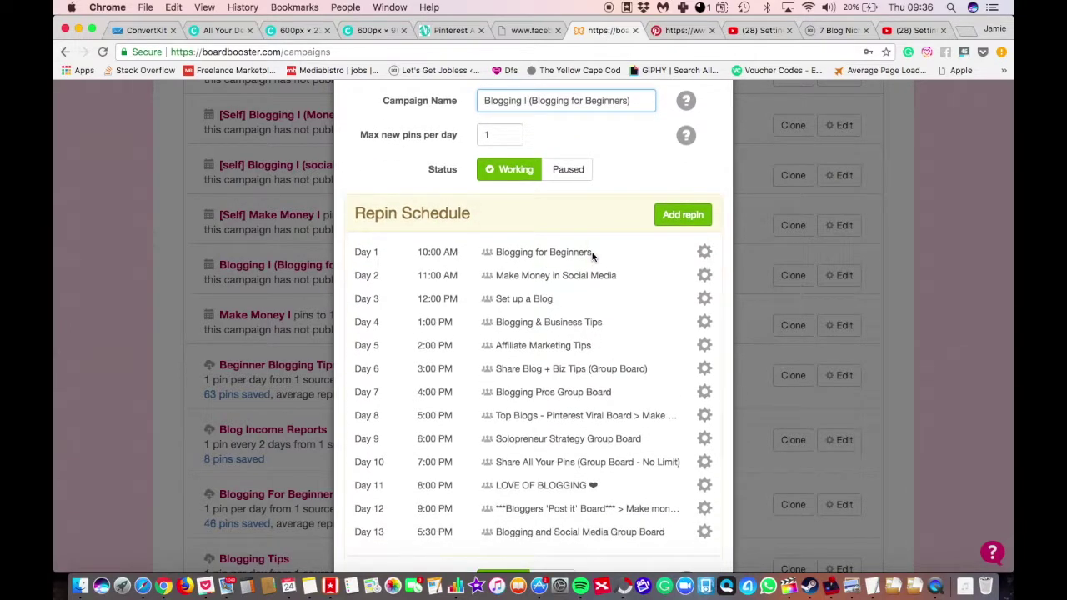
pyautogui.scroll(-2, 593, 257)
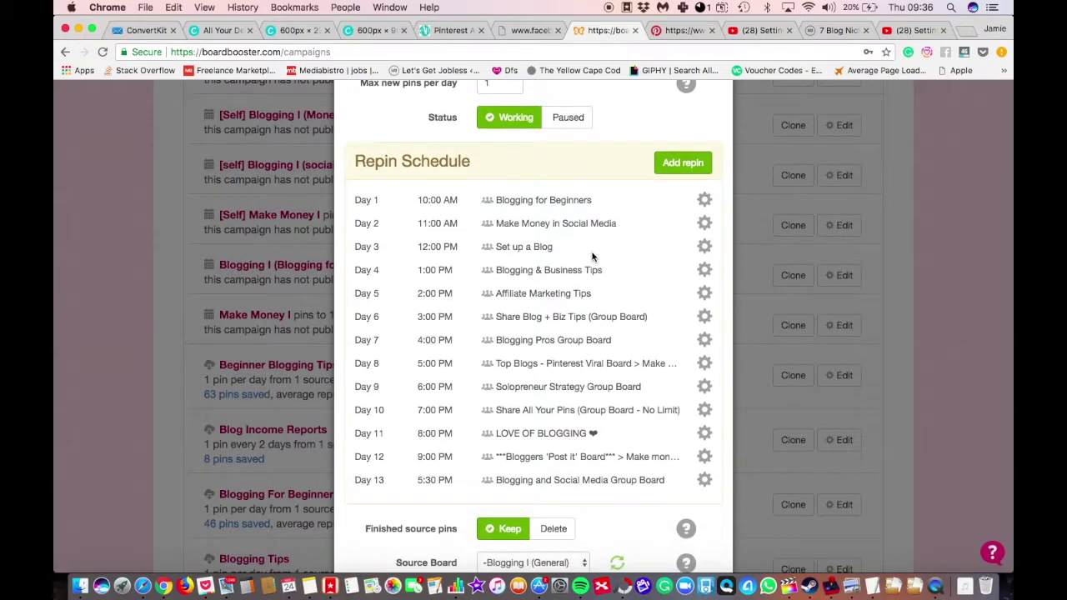
pyautogui.scroll(-3, 592, 258)
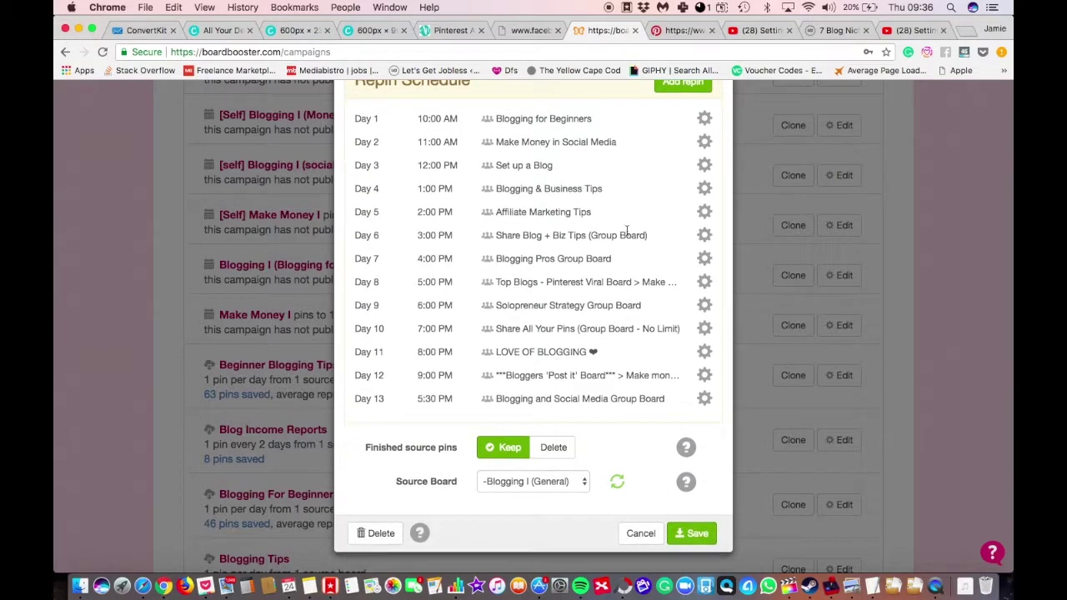
pyautogui.click(682, 534)
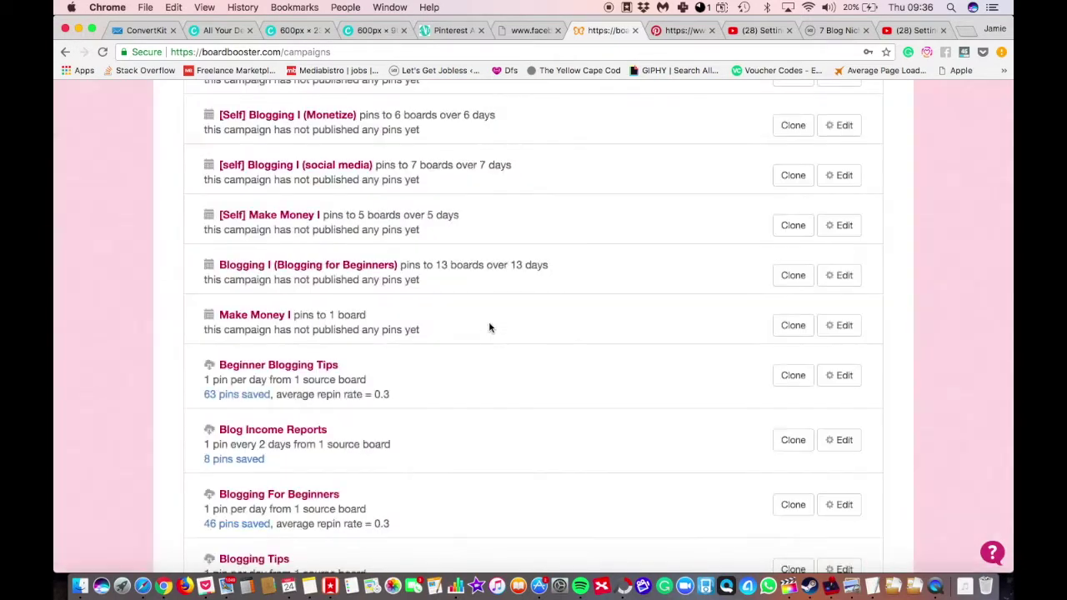
# Reopen the Blogging I (Blogging for Beginners) campaign to check its source board and close it without saving.
pyautogui.scroll(3, 486, 291)
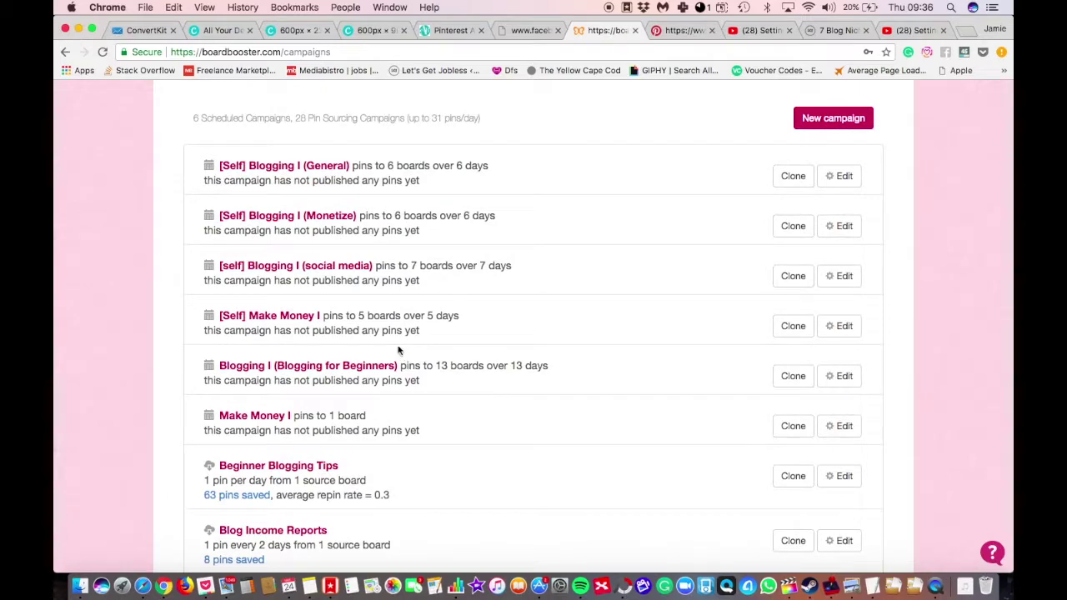
pyautogui.click(844, 376)
pyautogui.scroll(-5, 576, 383)
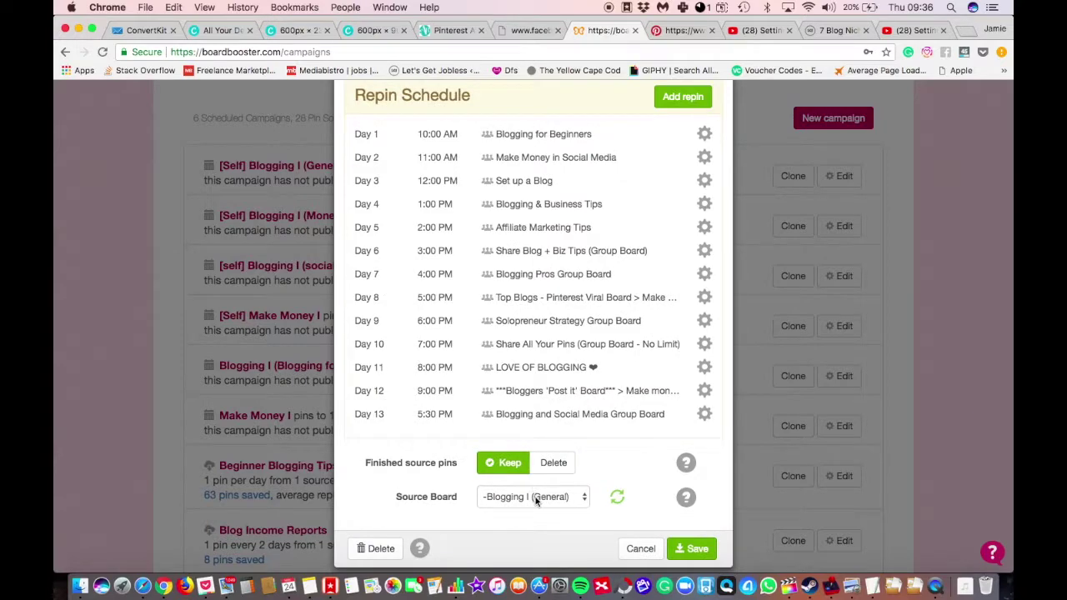
pyautogui.click(639, 547)
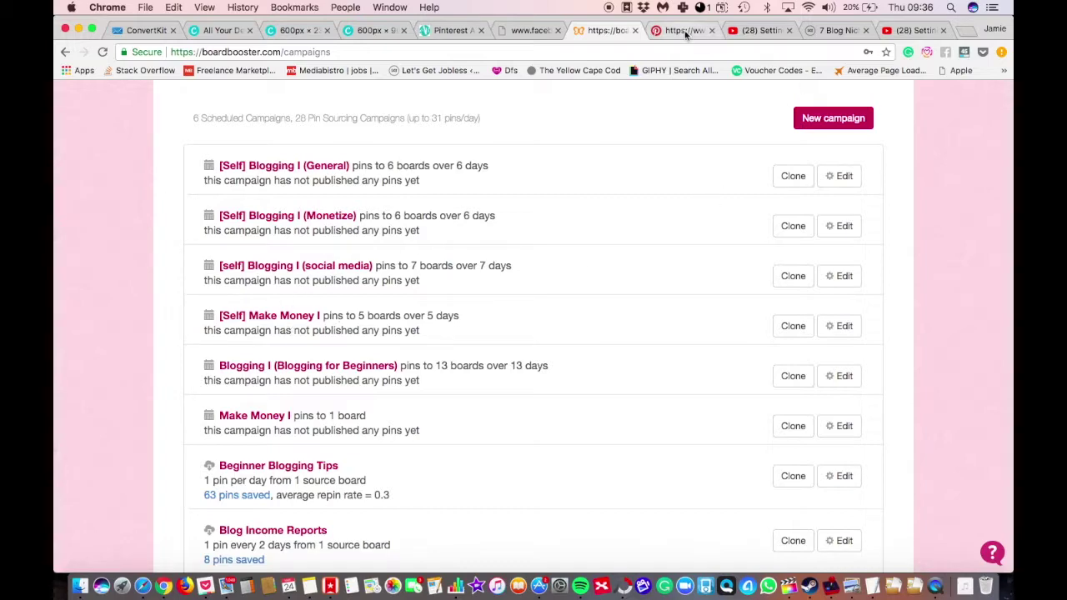
# Switch to Pinterest in Safari and open the boards on the account's own profile.
pyautogui.press('super+Tab')
pyautogui.press('super+Tab')
pyautogui.press('super+Tab')
pyautogui.press('super+Tab')
pyautogui.press('super+Tab')
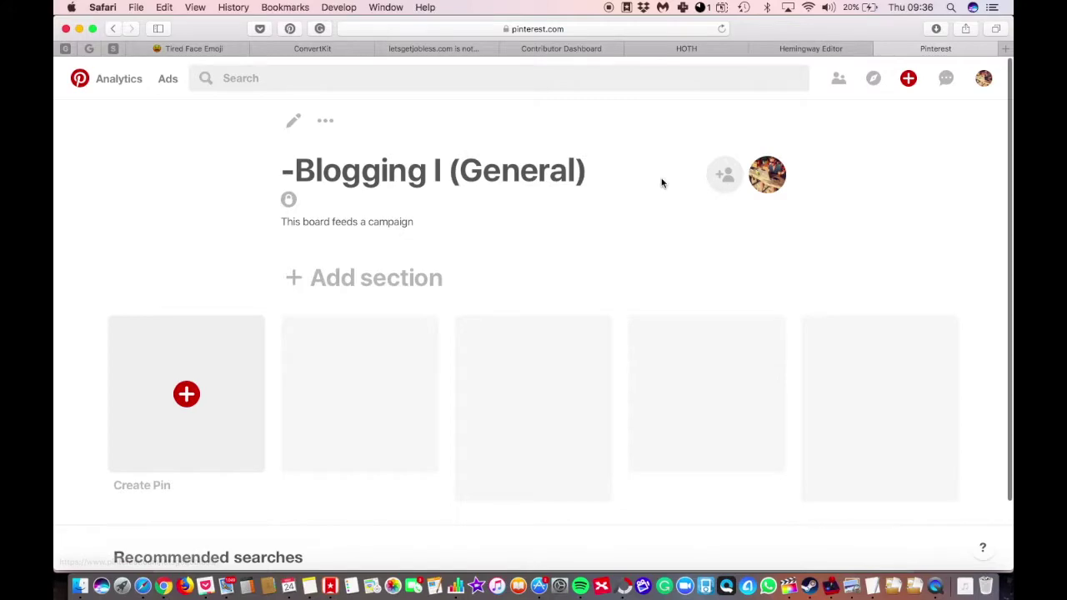
pyautogui.click(984, 77)
pyautogui.click(902, 122)
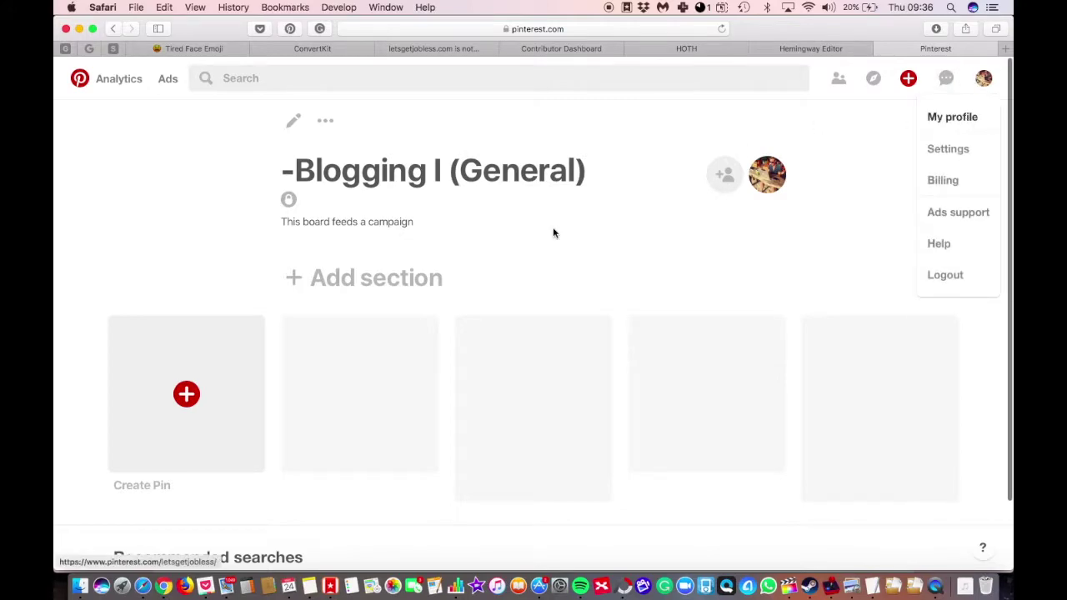
pyautogui.click(422, 537)
# Find the profile's secret boards and examine the -Blogging I (General) and -[Self] campaign source boards.
pyautogui.scroll(-5, 540, 406)
pyautogui.scroll(-15, 540, 406)
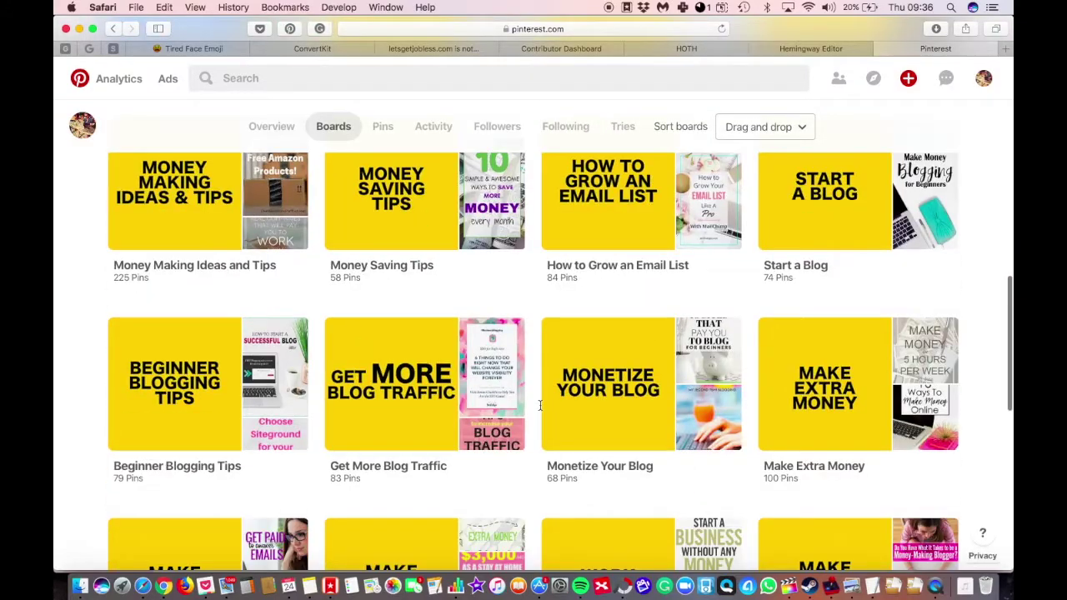
pyautogui.scroll(-10, 539, 409)
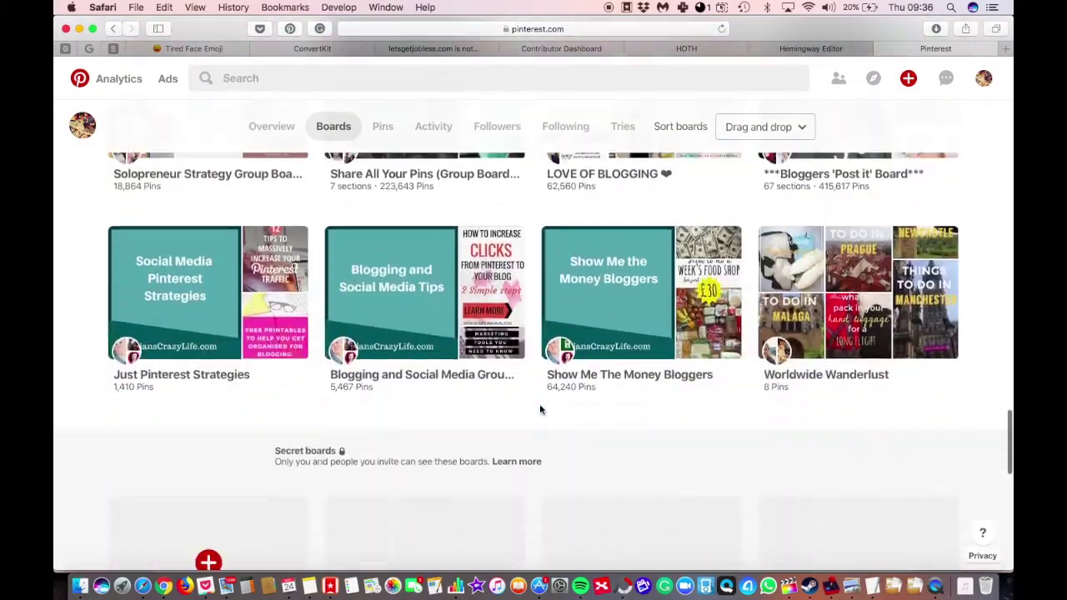
pyautogui.scroll(-2, 448, 429)
pyautogui.scroll(-1, 448, 428)
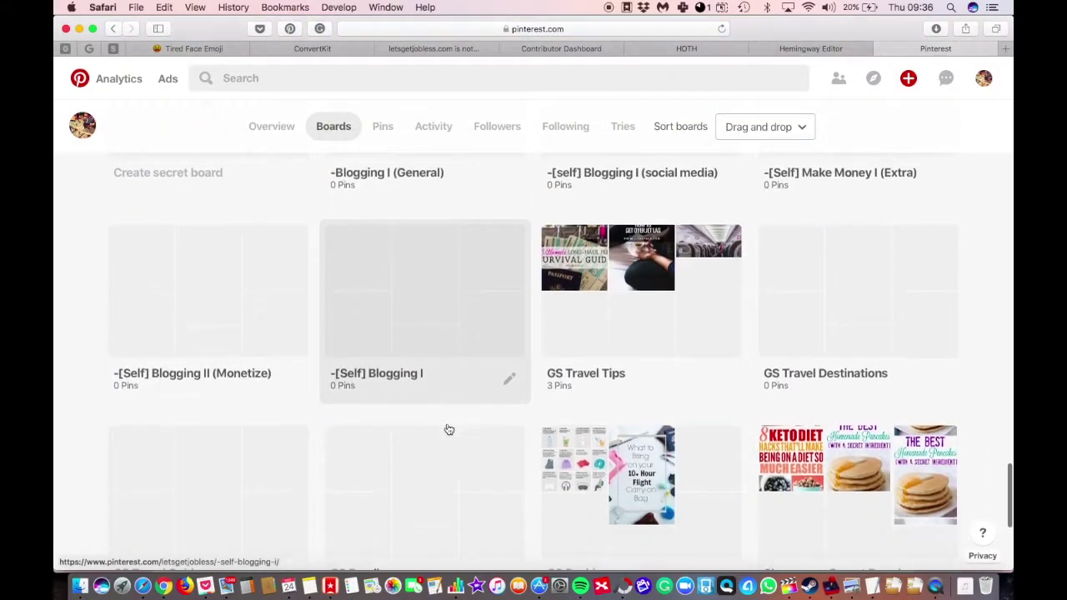
pyautogui.scroll(4, 448, 428)
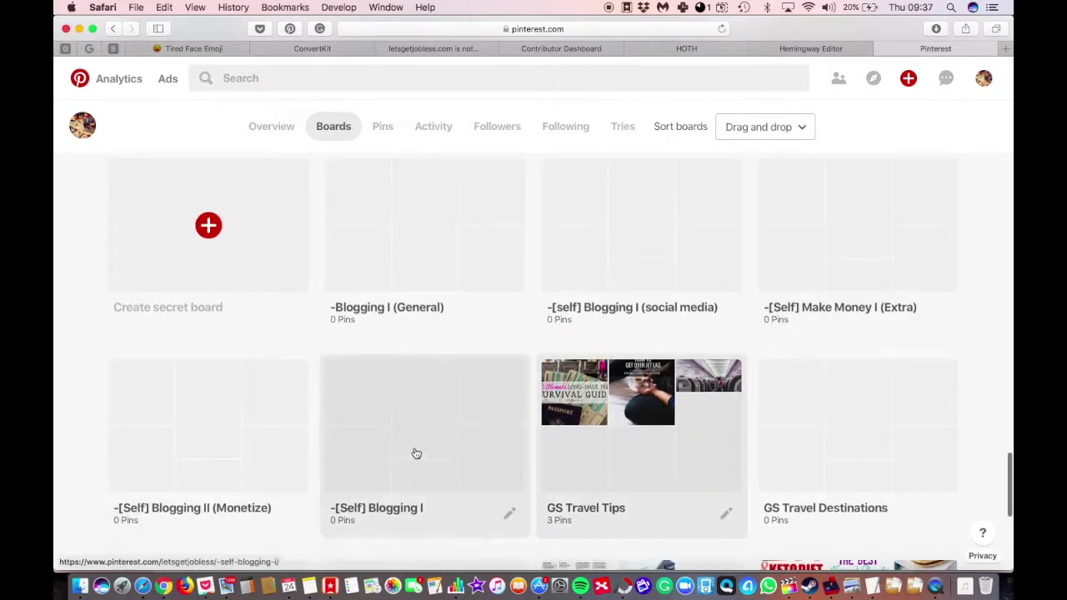
pyautogui.scroll(-5, 415, 453)
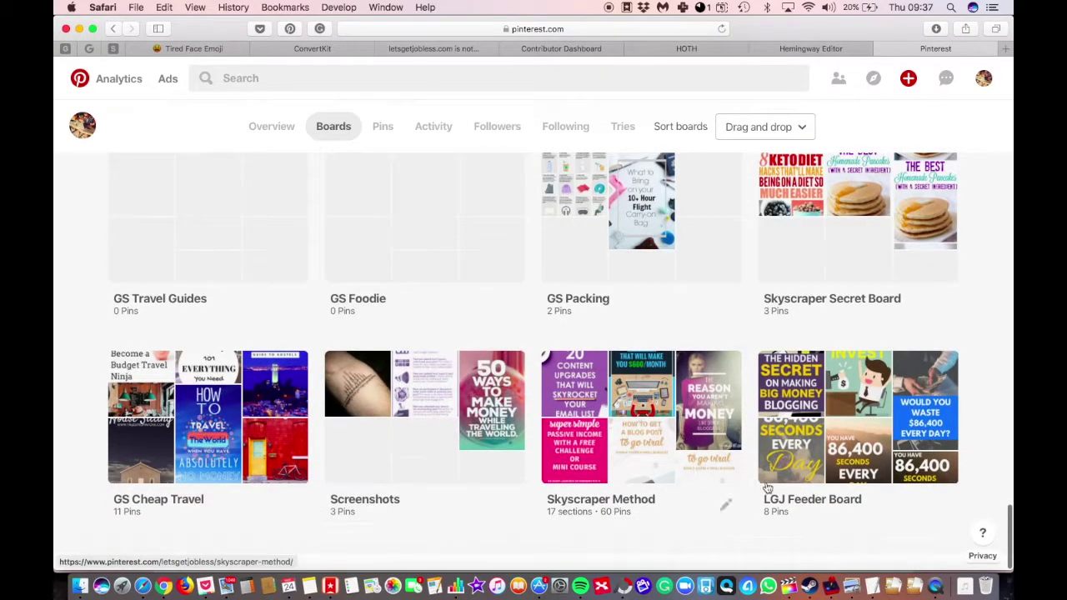
pyautogui.scroll(3, 750, 281)
pyautogui.scroll(3, 754, 351)
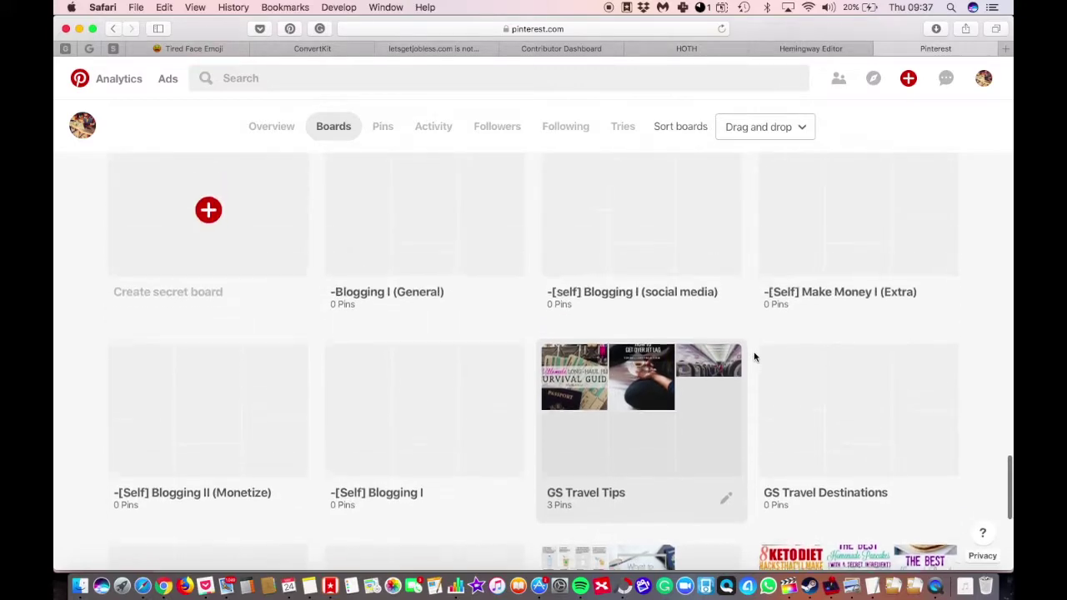
pyautogui.scroll(-5, 444, 284)
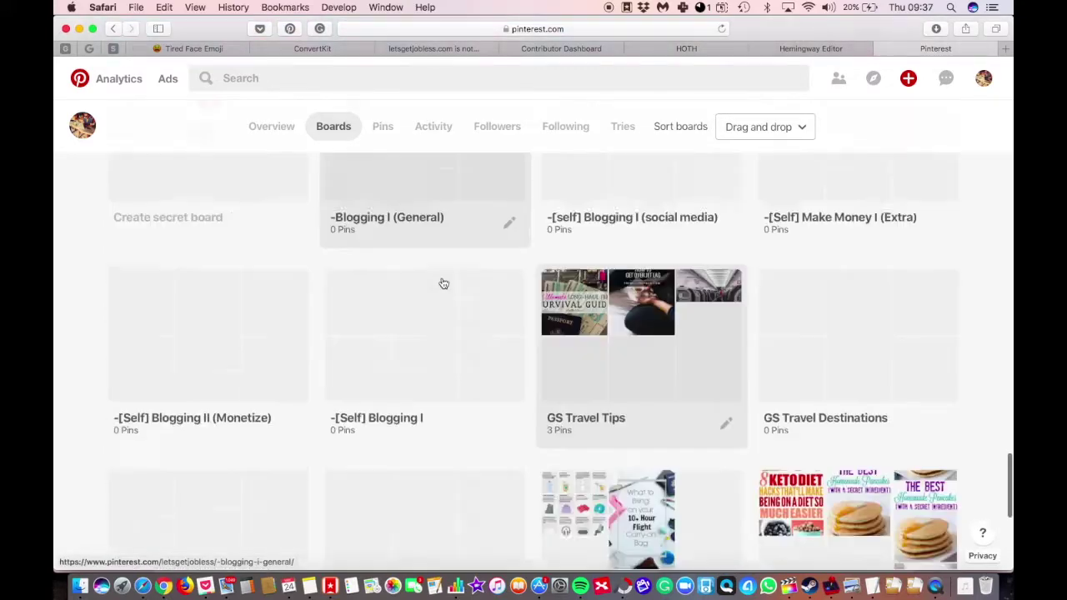
pyautogui.scroll(6, 443, 284)
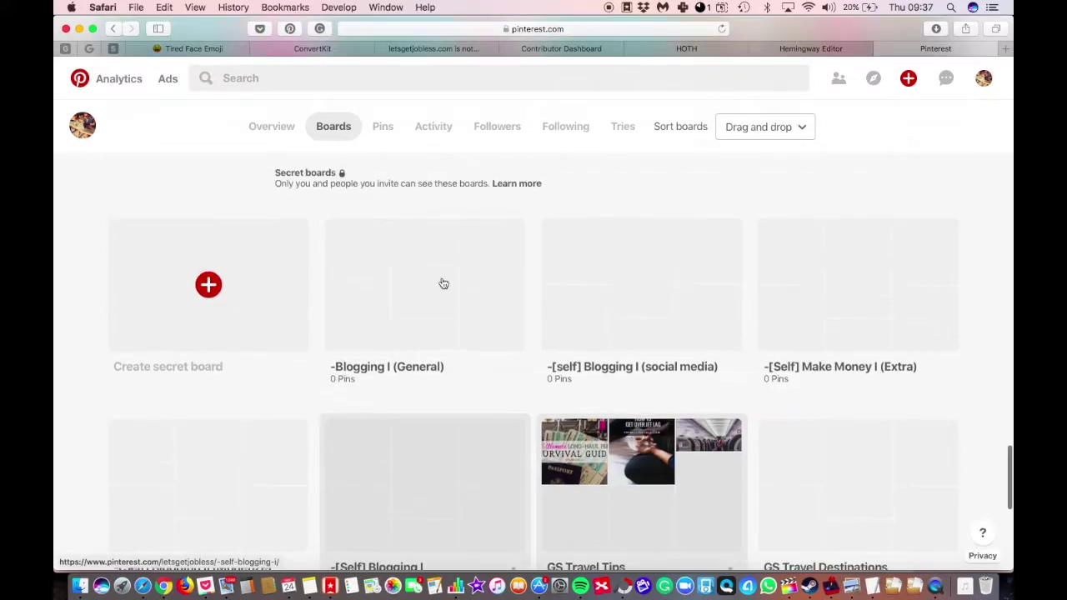
pyautogui.scroll(15, 514, 410)
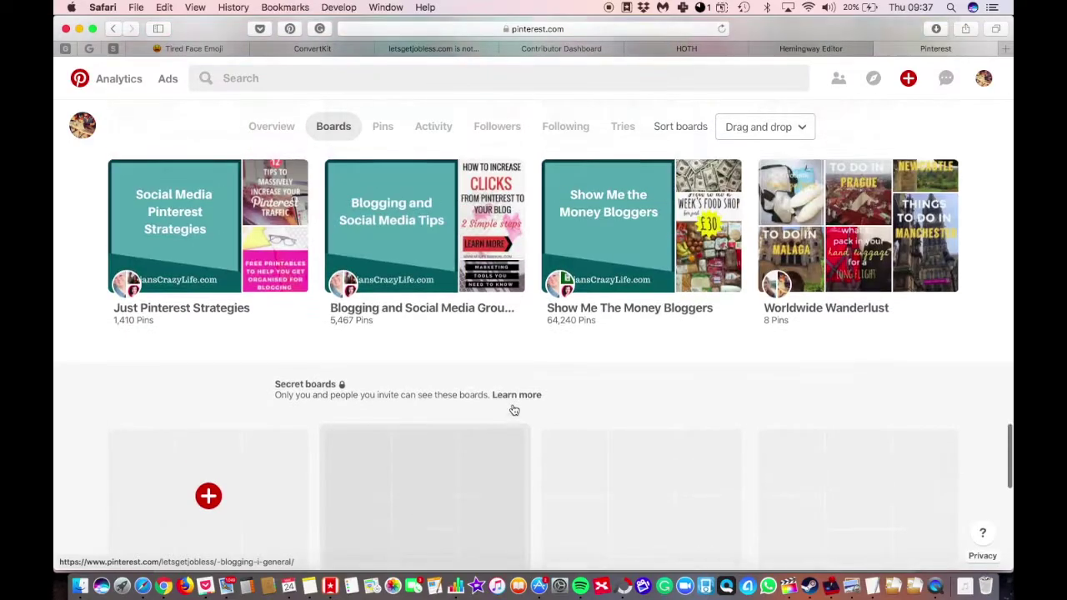
# Compare the public Blogging for Beginners board with the secret -Blogging I (General) source board.
pyautogui.scroll(10, 511, 406)
pyautogui.scroll(-5, 512, 403)
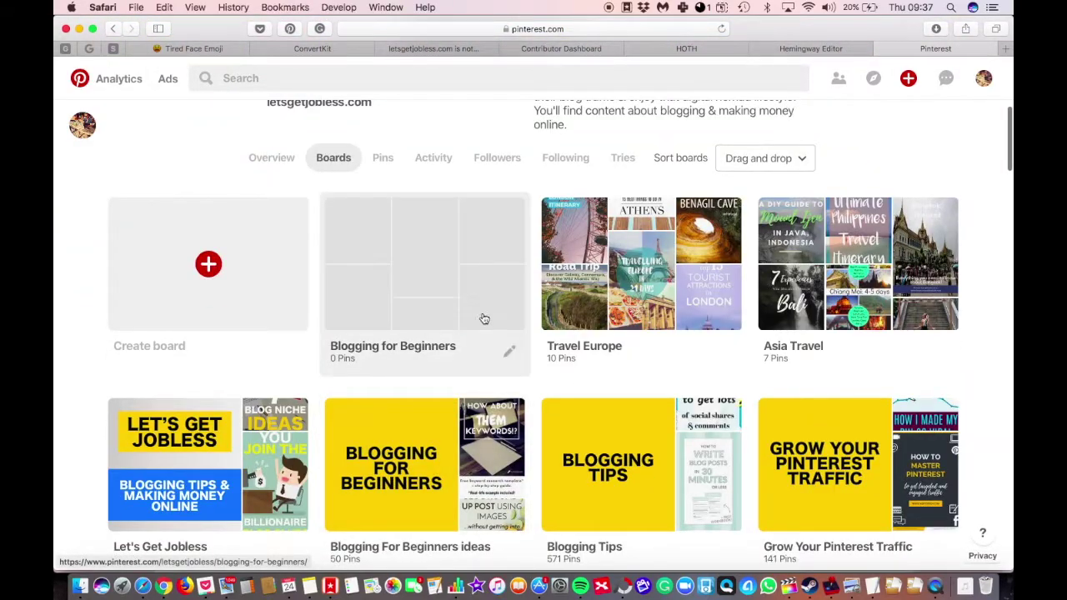
pyautogui.scroll(-10, 438, 470)
pyautogui.scroll(-10, 436, 469)
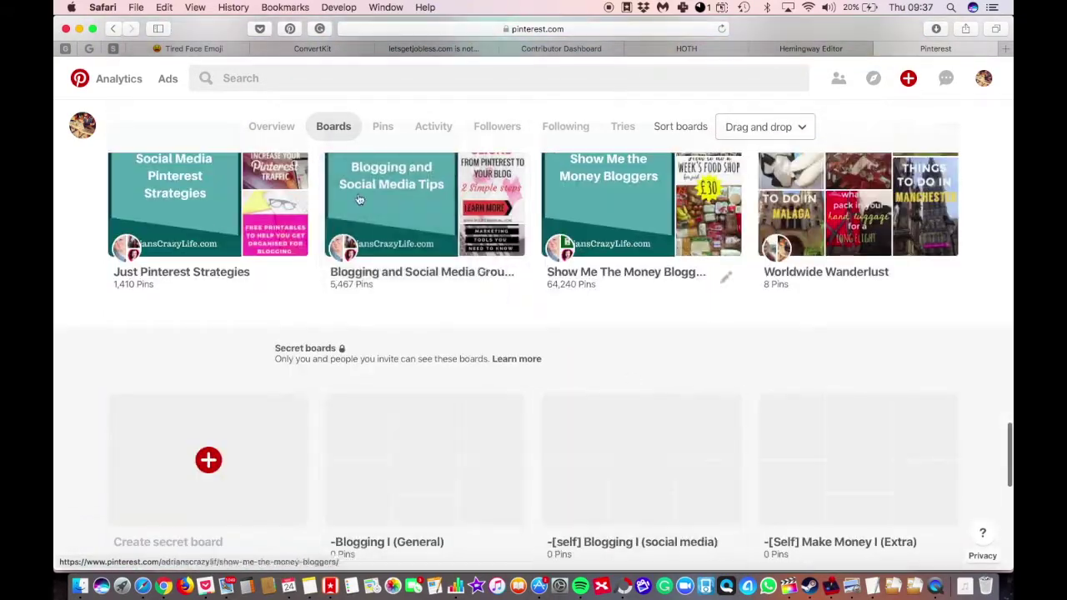
pyautogui.scroll(1, 410, 434)
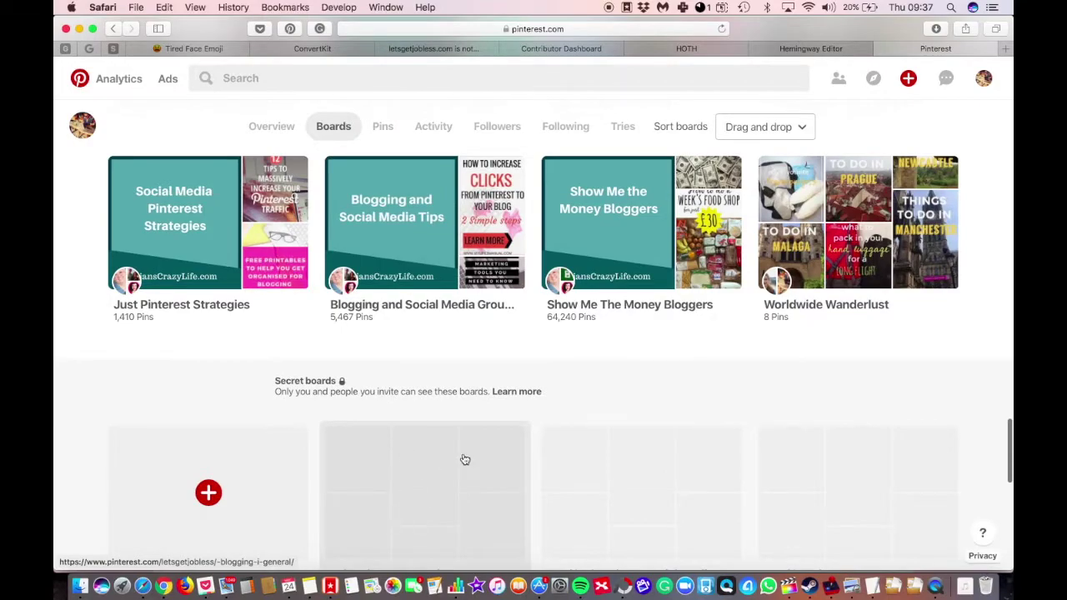
pyautogui.scroll(20, 457, 462)
pyautogui.scroll(-5, 465, 459)
pyautogui.scroll(-15, 465, 460)
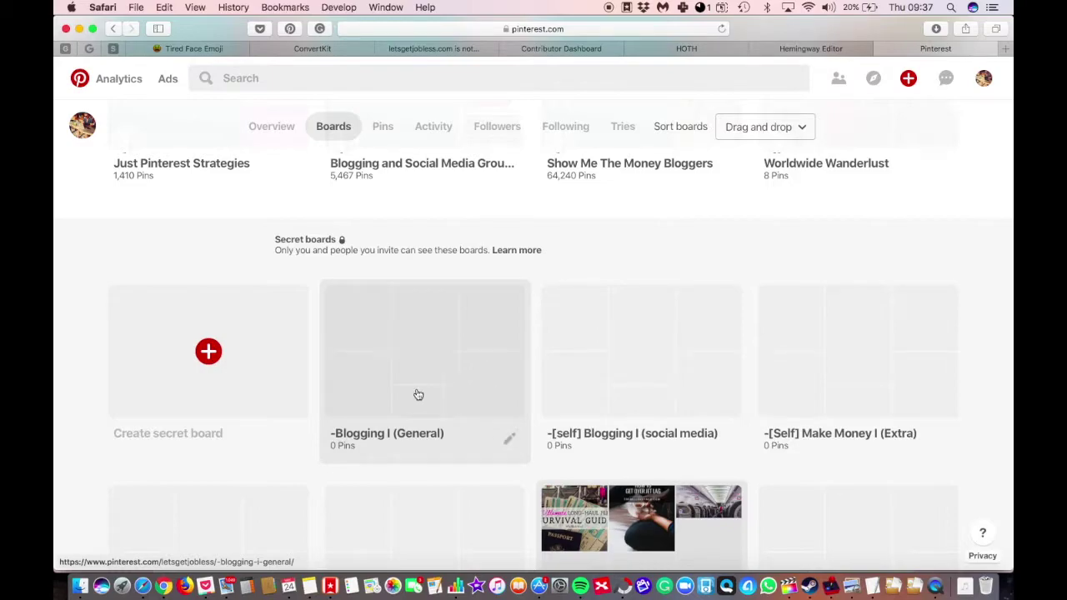
# Review the profile's first public boards, including Blogging for Beginners, Blogging For Beginners ideas and Blogging Tips.
pyautogui.scroll(15, 418, 394)
pyautogui.scroll(-3, 417, 388)
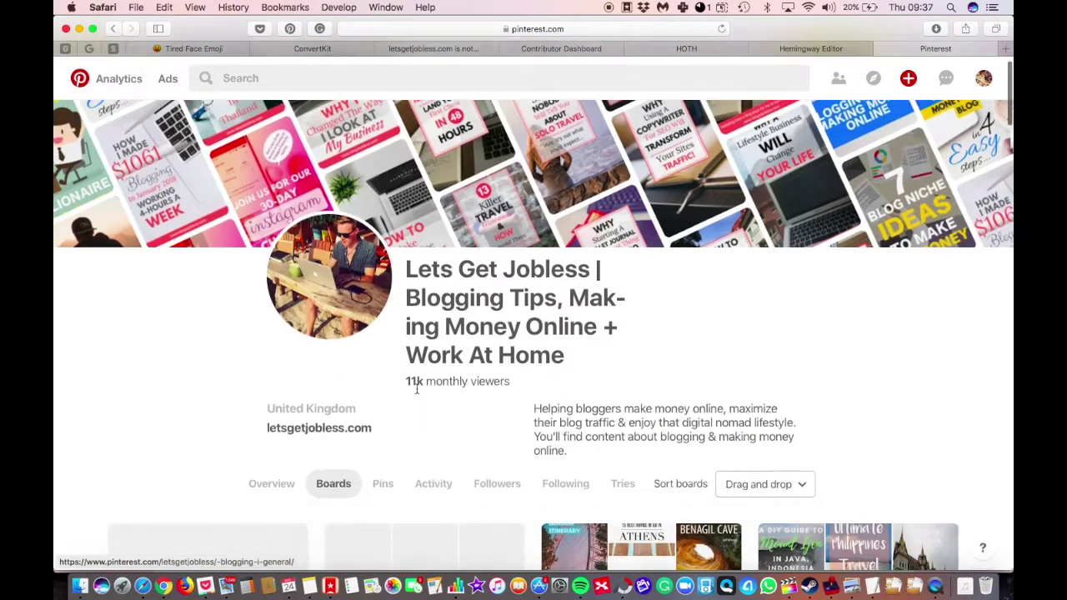
pyautogui.scroll(-1, 417, 389)
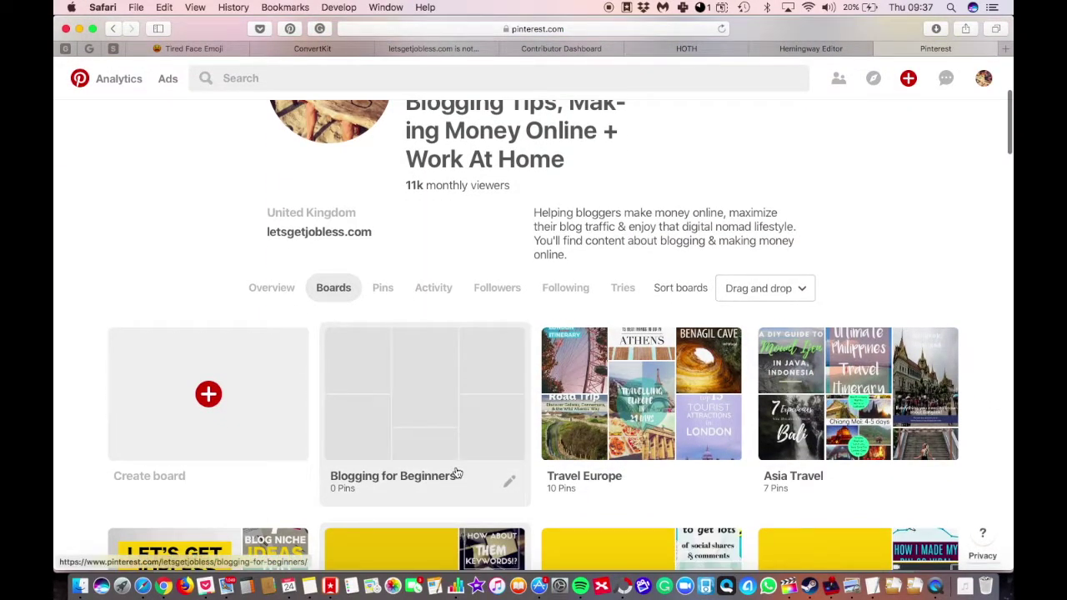
pyautogui.scroll(-2, 457, 474)
pyautogui.scroll(-5, 439, 419)
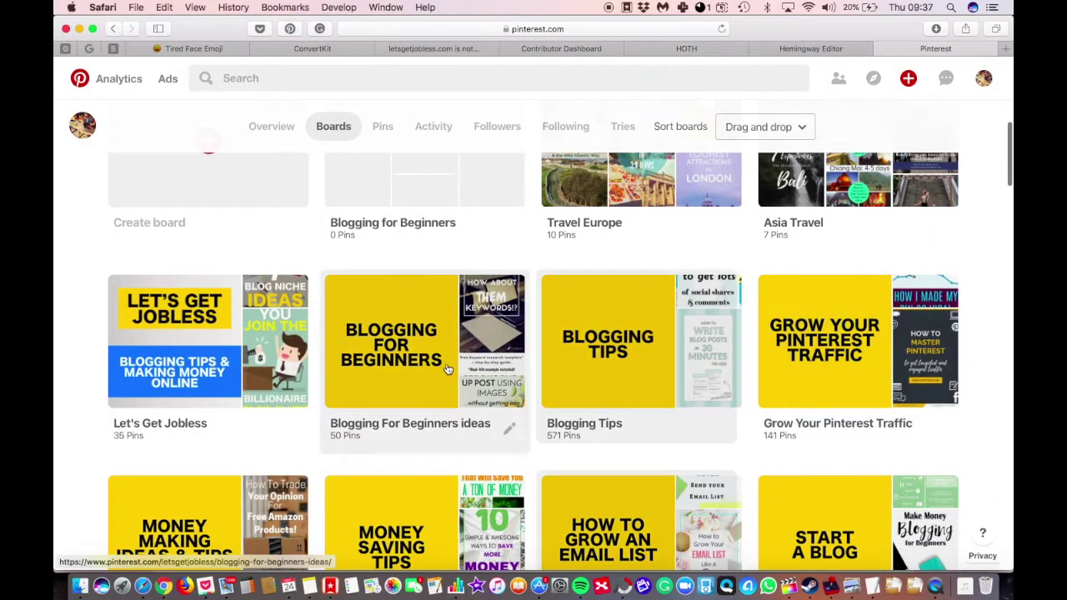
pyautogui.scroll(-2, 466, 407)
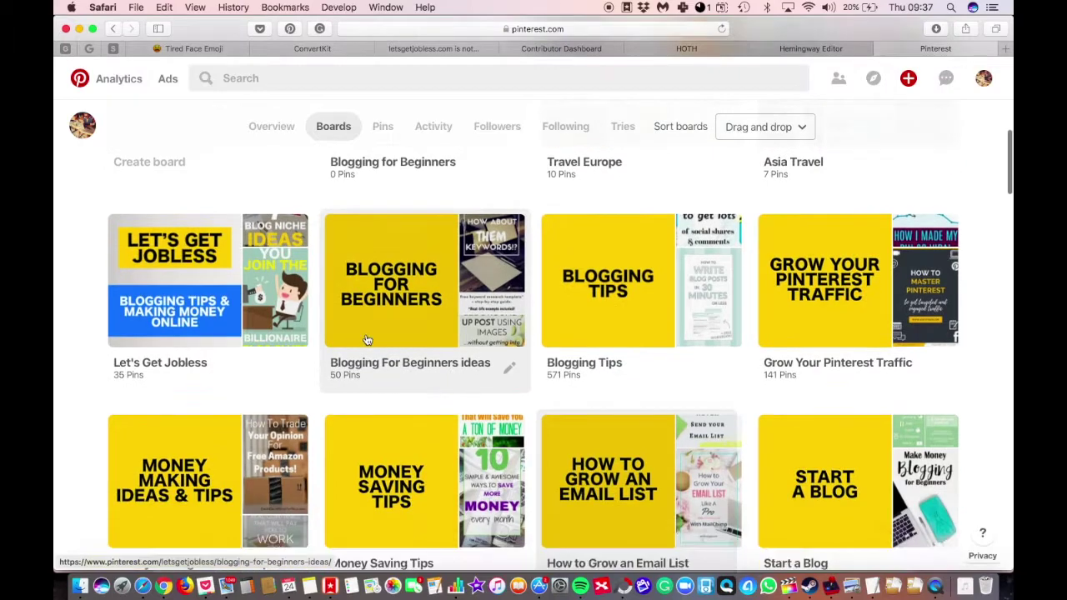
pyautogui.scroll(1, 372, 369)
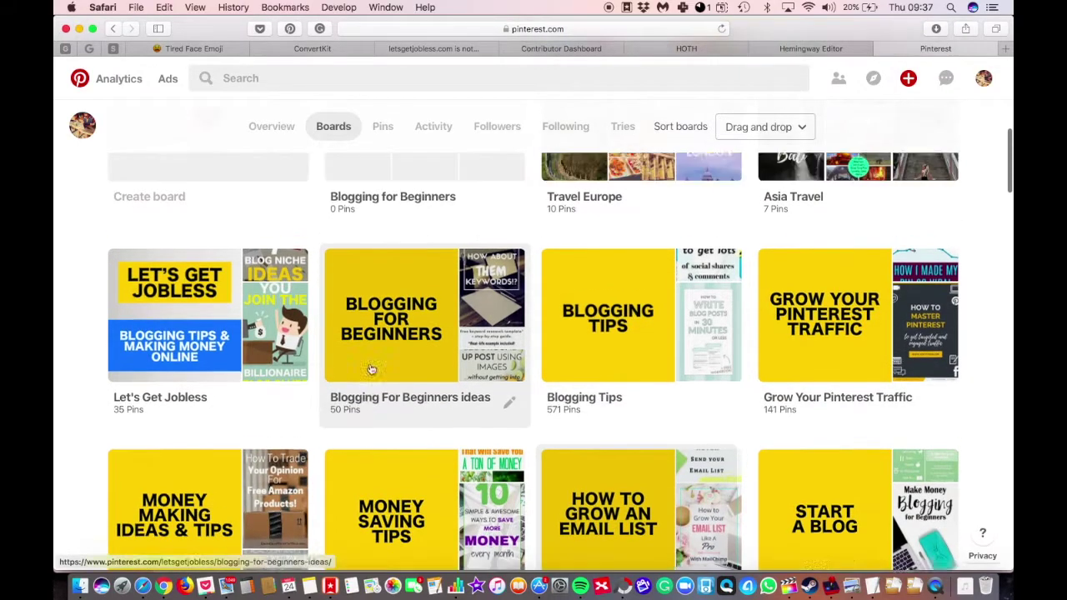
pyautogui.scroll(2, 372, 369)
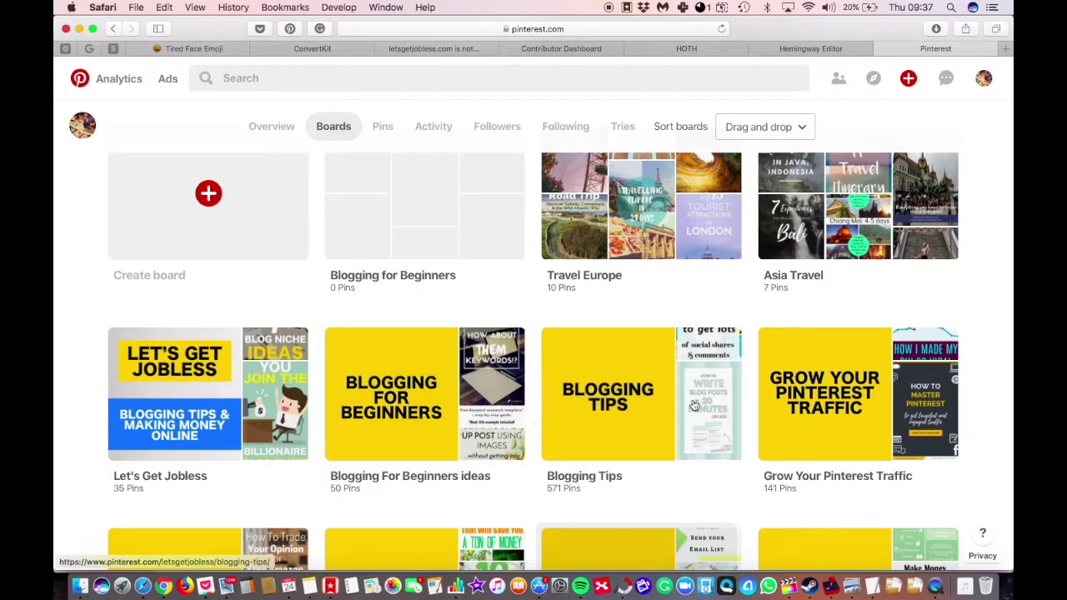
# Open the public Blogging for Beginners board from the profile's boards.
pyautogui.click(474, 285)
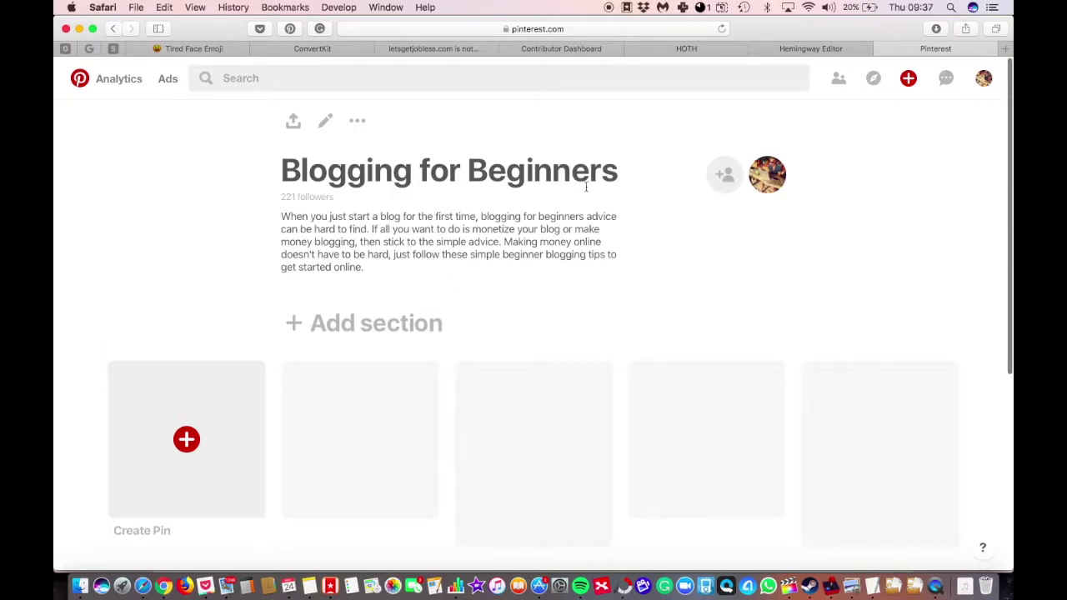
pyautogui.rightClick(115, 29)
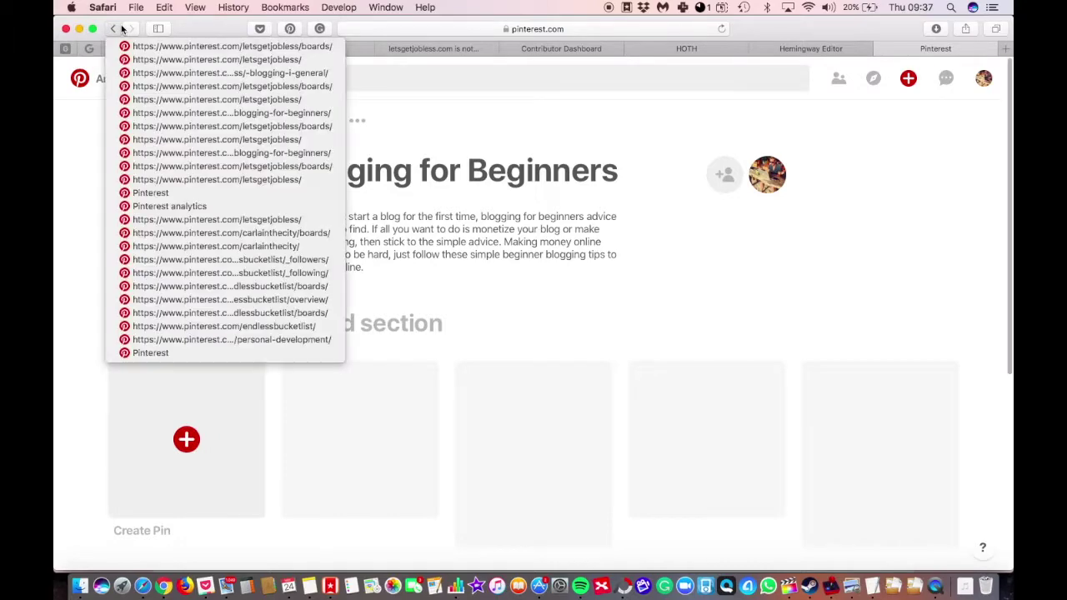
pyautogui.click(115, 31)
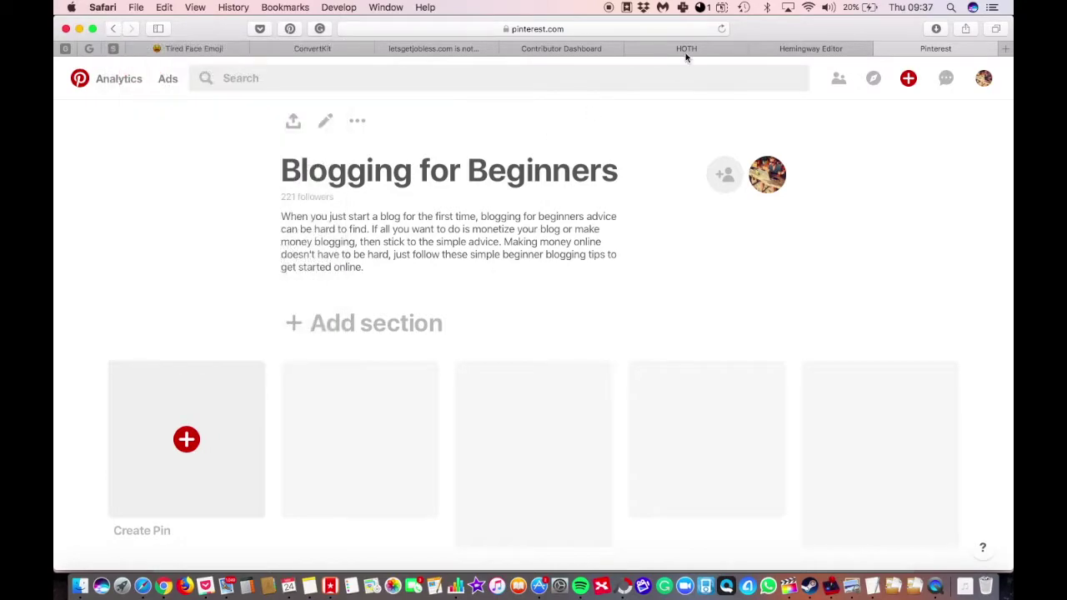
# Switch to BoardBooster in Chrome and open the Blogging I (Blogging for Beginners) campaign's settings to examine its repin schedule.
pyautogui.press('super+Tab')
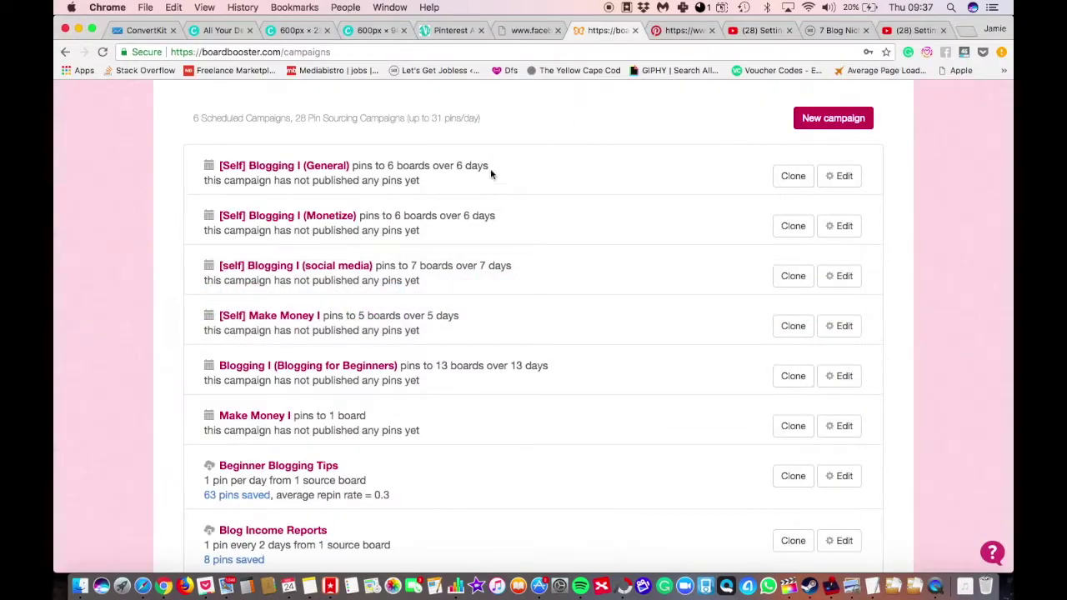
pyautogui.moveTo(238, 365); pyautogui.dragTo(417, 366)
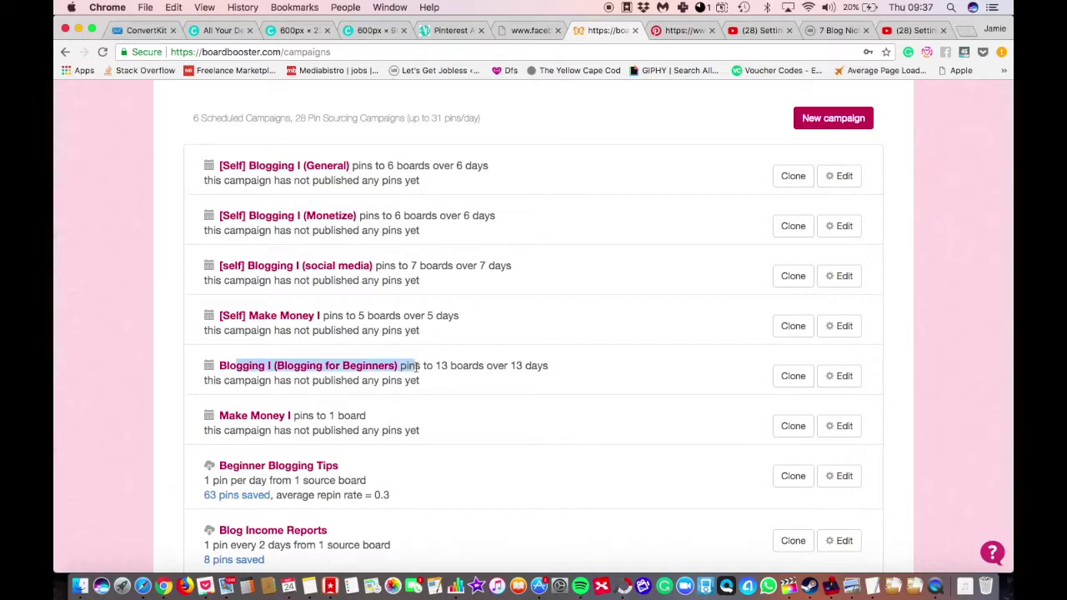
pyautogui.click(834, 379)
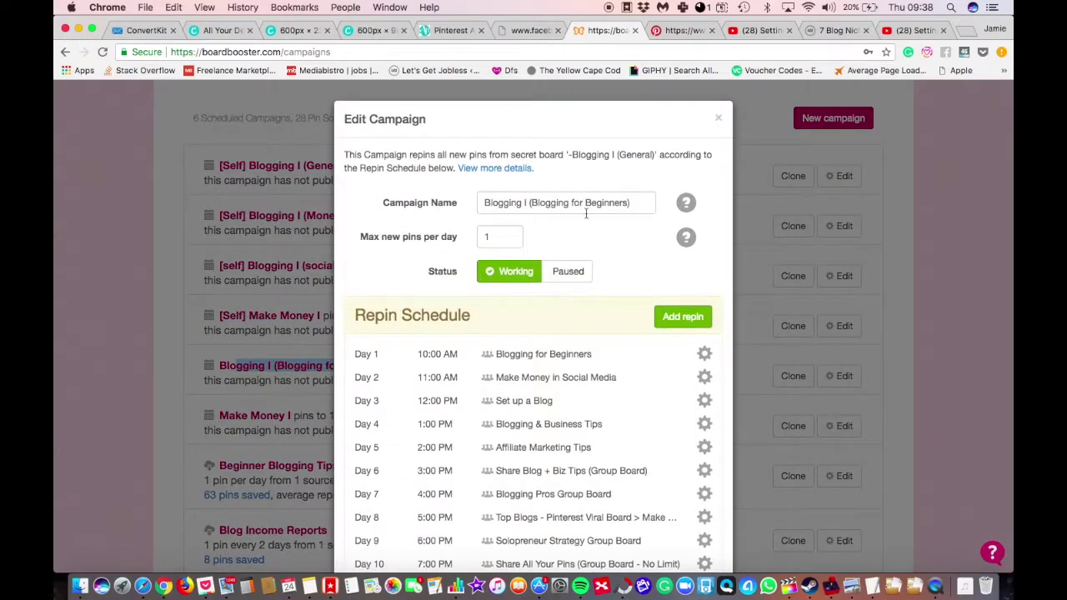
pyautogui.scroll(-1, 586, 219)
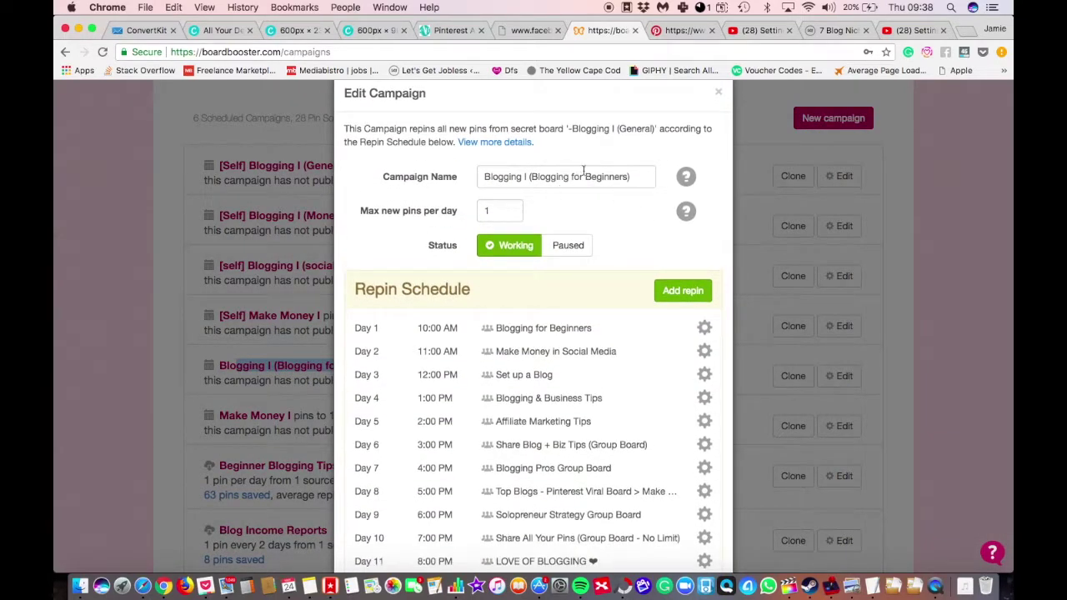
# Switch to Pinterest in Safari and look over the Blogging for Beginners board's title and pins area.
pyautogui.press('super+Tab')
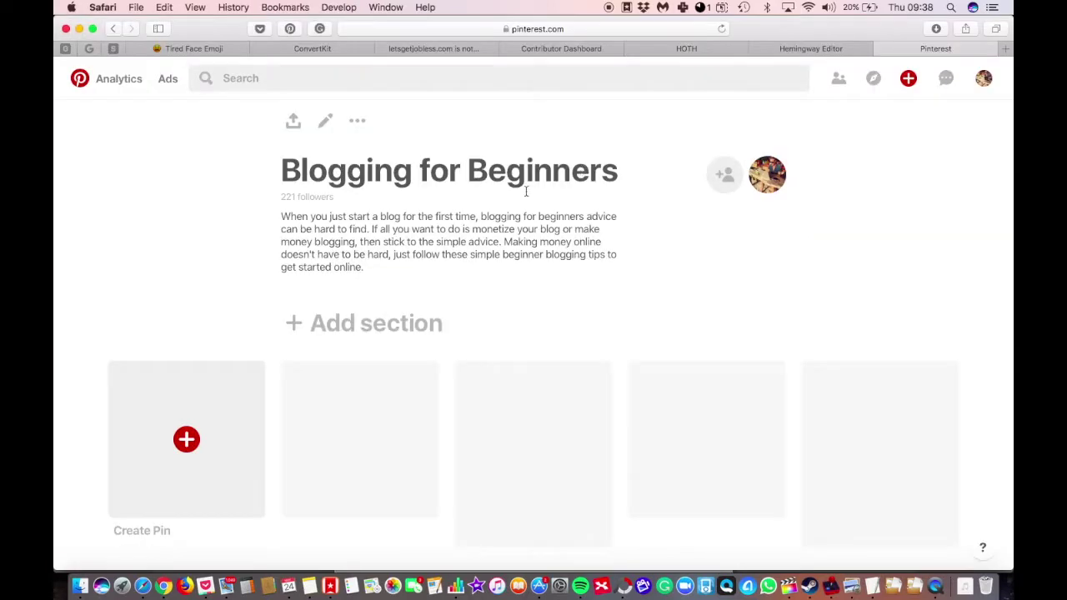
pyautogui.click(631, 178)
pyautogui.moveTo(412, 172); pyautogui.dragTo(619, 177)
pyautogui.click(618, 177)
pyautogui.scroll(-1, 324, 333)
pyautogui.scroll(-2, 323, 333)
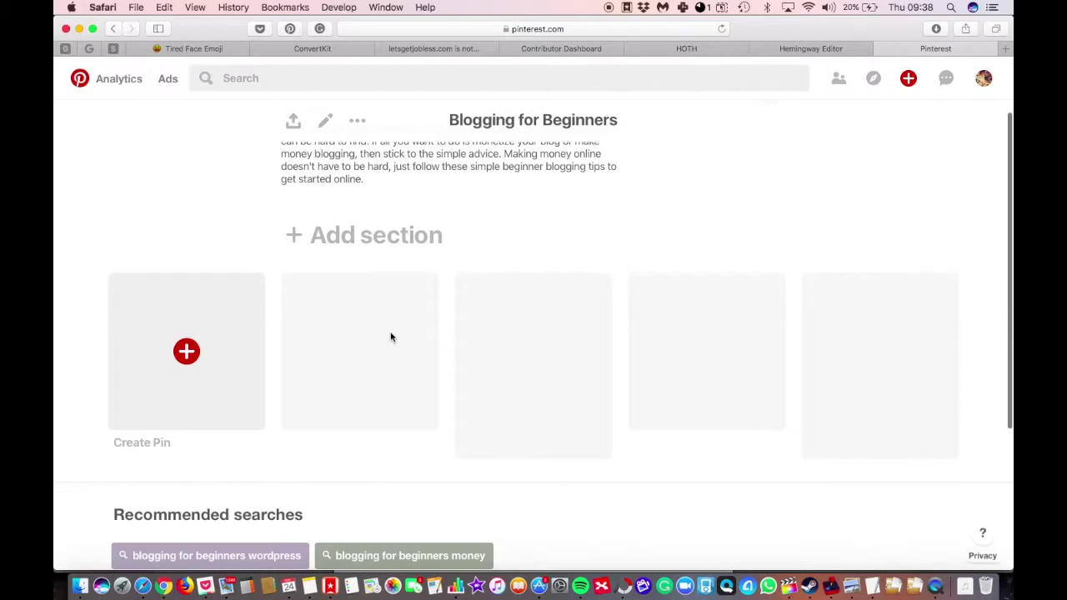
# Compare the campaign's repin schedule in BoardBooster with the Blogging for Beginners board's title, description and pins on Pinterest.
pyautogui.press('super+Tab')
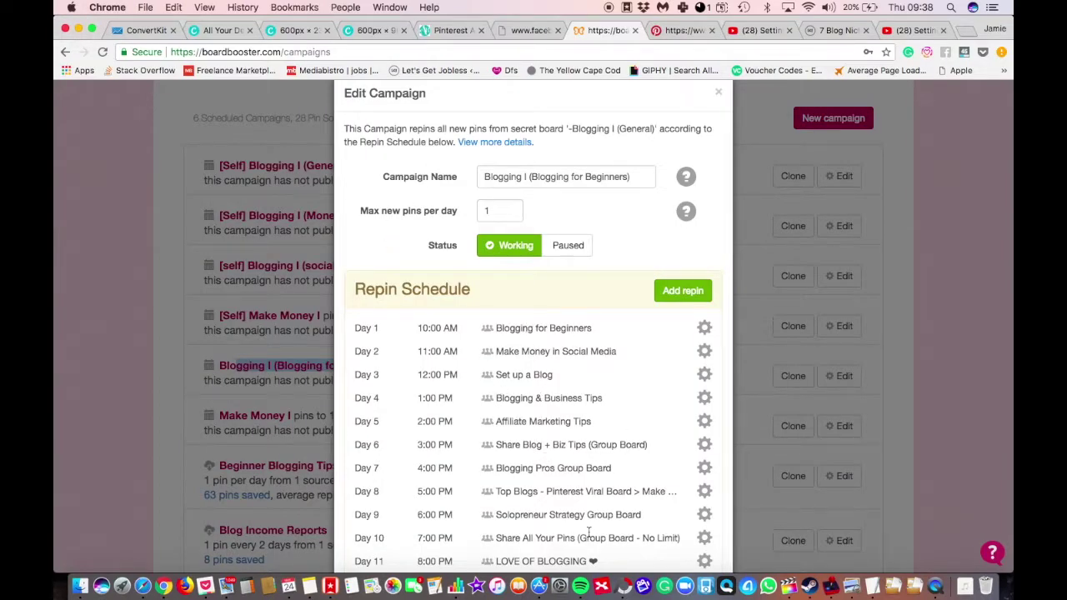
pyautogui.press('super+Tab')
pyautogui.scroll(3, 543, 169)
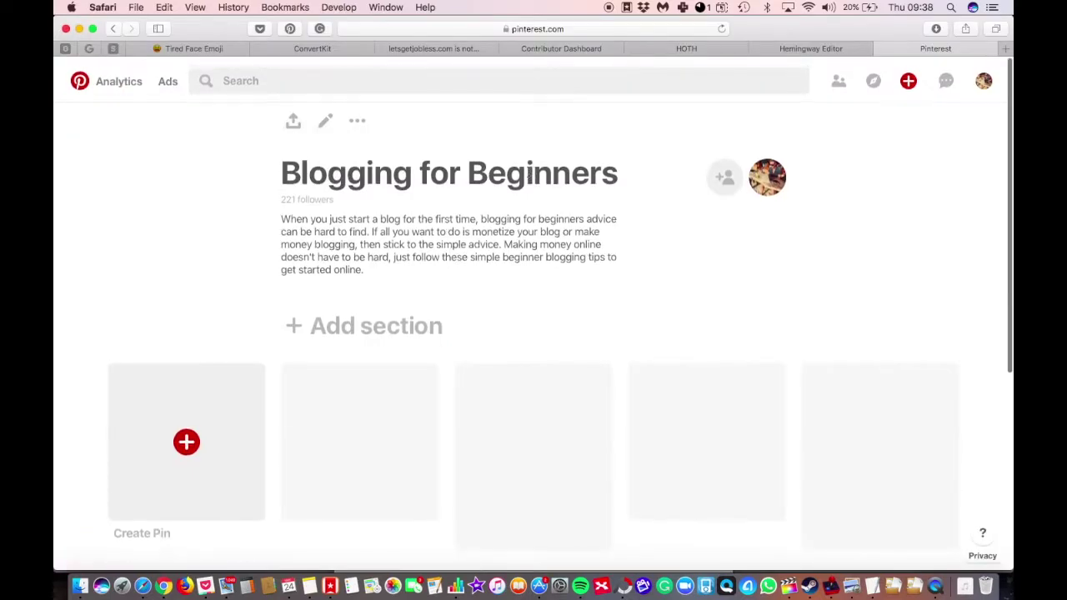
pyautogui.moveTo(618, 170)
pyautogui.mouseDown()
pyautogui.moveTo(421, 170)
pyautogui.moveTo(284, 192)
pyautogui.moveTo(393, 170)
pyautogui.moveTo(616, 165)
pyautogui.mouseUp()
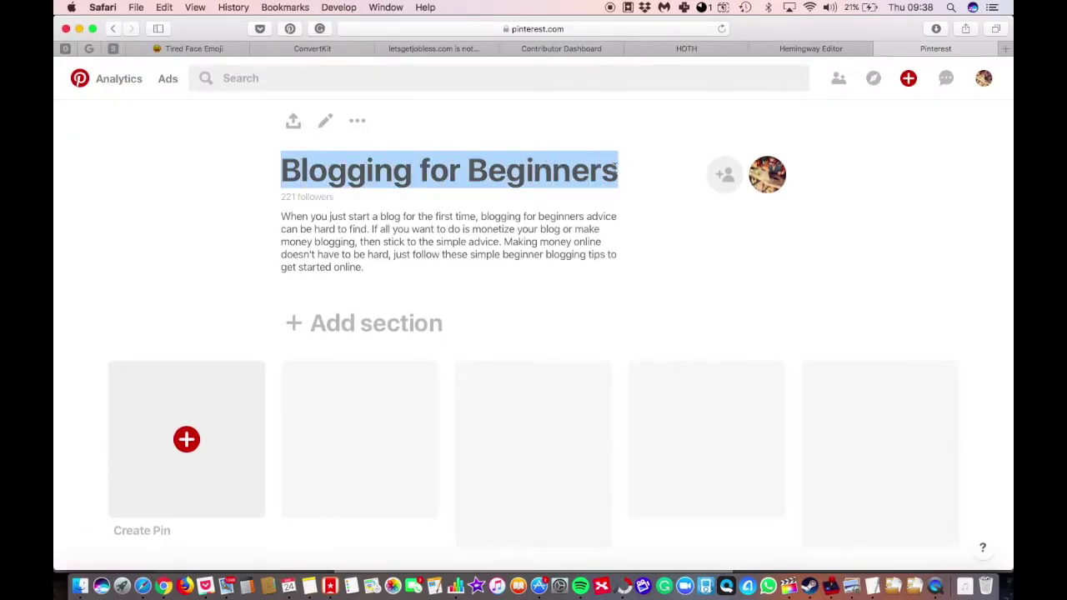
pyautogui.click(490, 229)
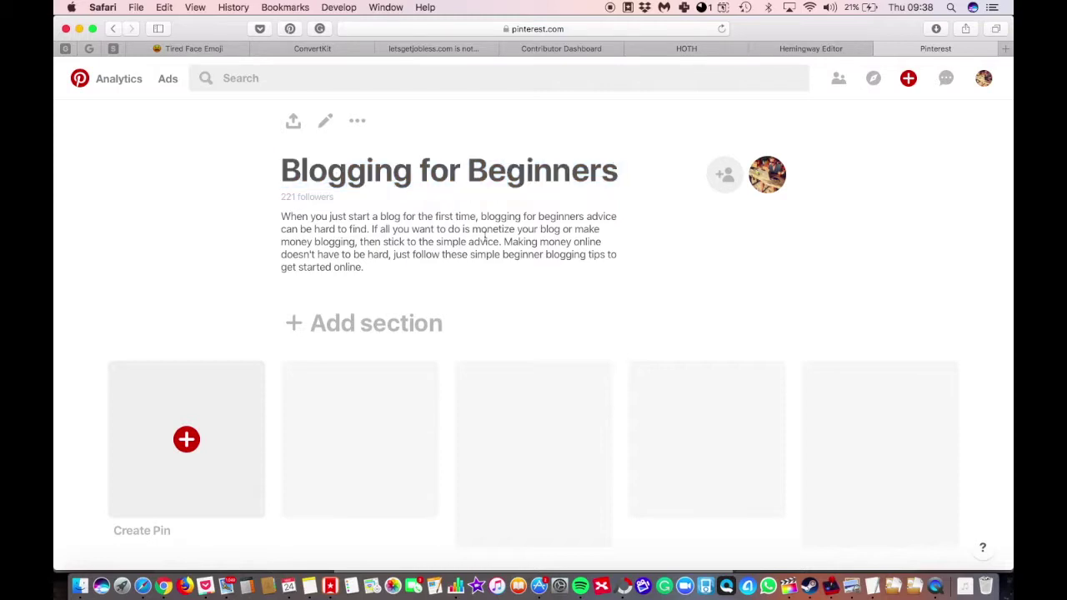
pyautogui.scroll(-2, 364, 421)
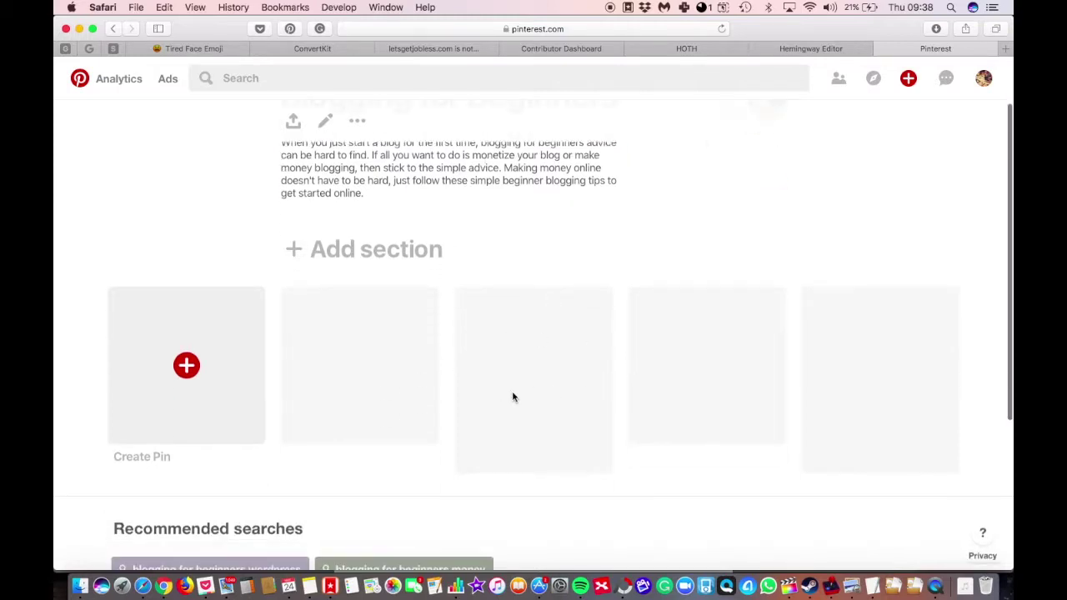
pyautogui.scroll(2, 511, 397)
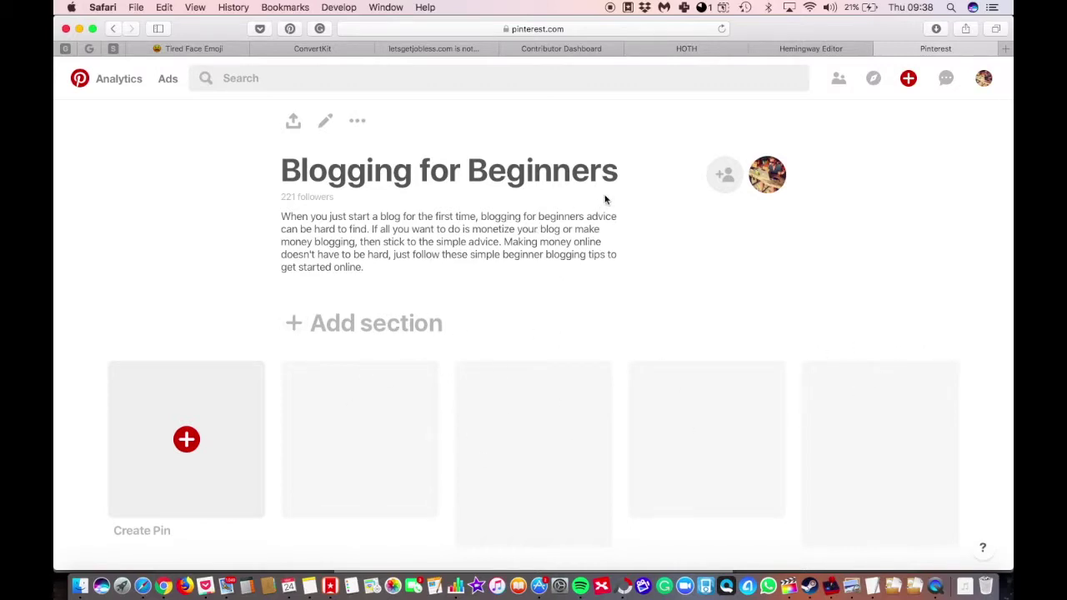
pyautogui.moveTo(626, 181); pyautogui.dragTo(297, 182)
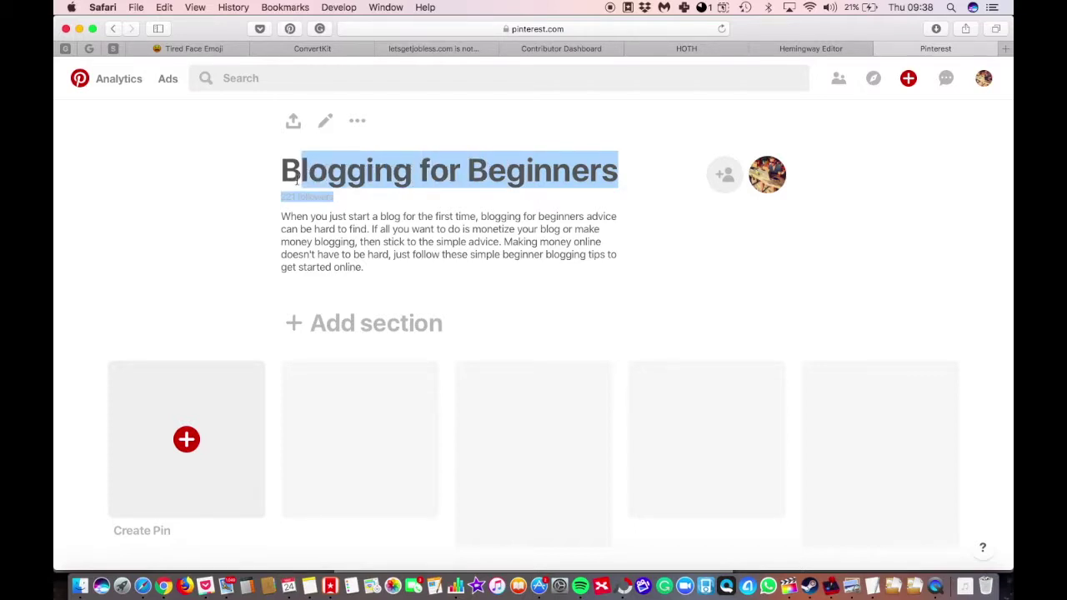
pyautogui.click(327, 216)
pyautogui.moveTo(291, 170); pyautogui.dragTo(616, 173)
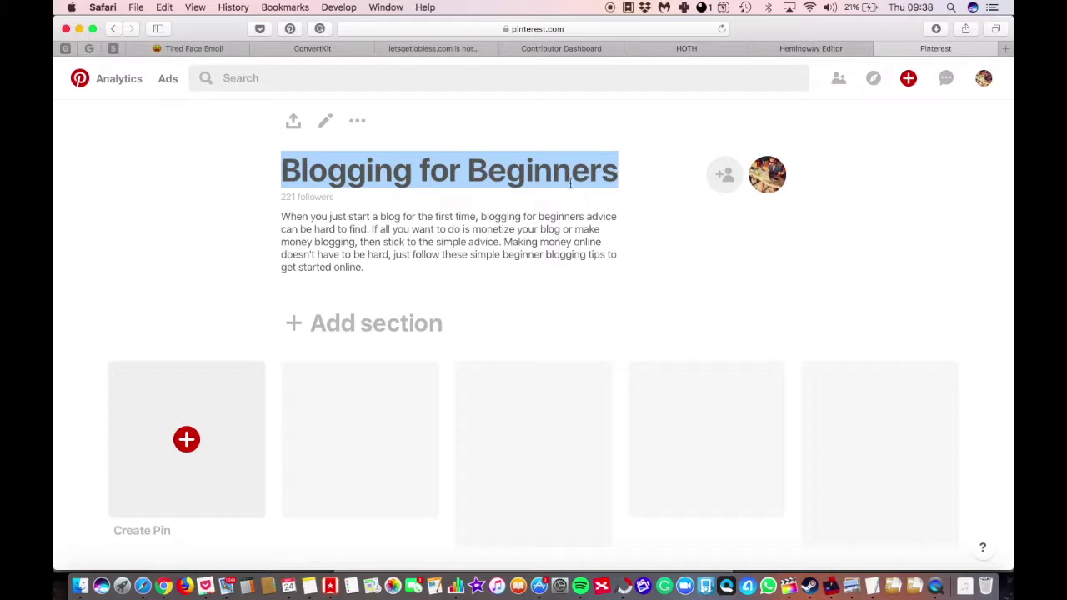
pyautogui.click(482, 281)
# Switch to BoardBooster, review the campaign's remaining repin schedule and source board settings, and close it without saving.
pyautogui.press('super+Tab')
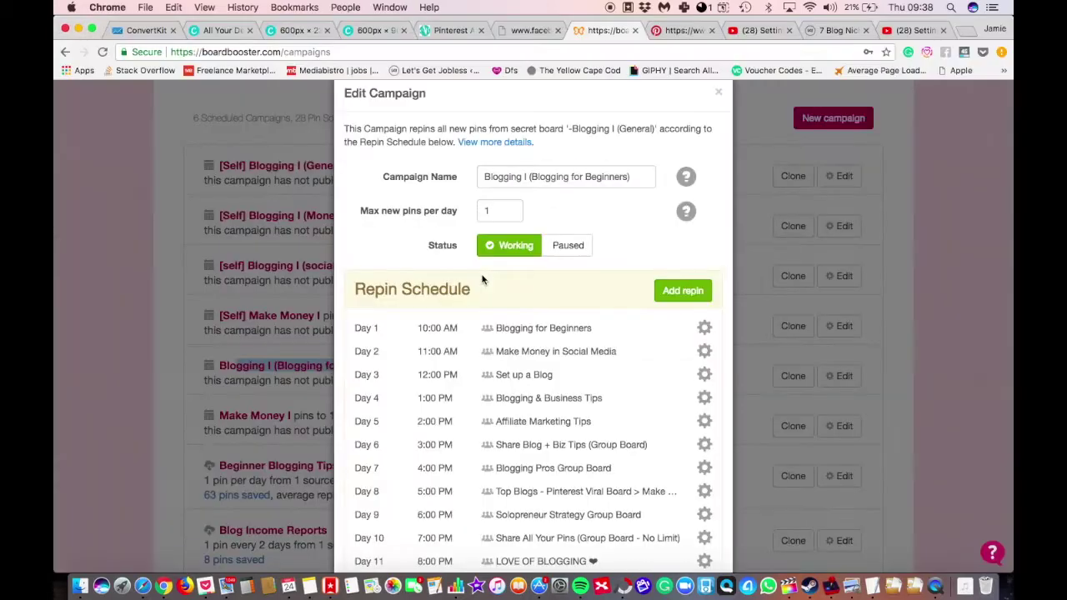
pyautogui.scroll(-5, 546, 416)
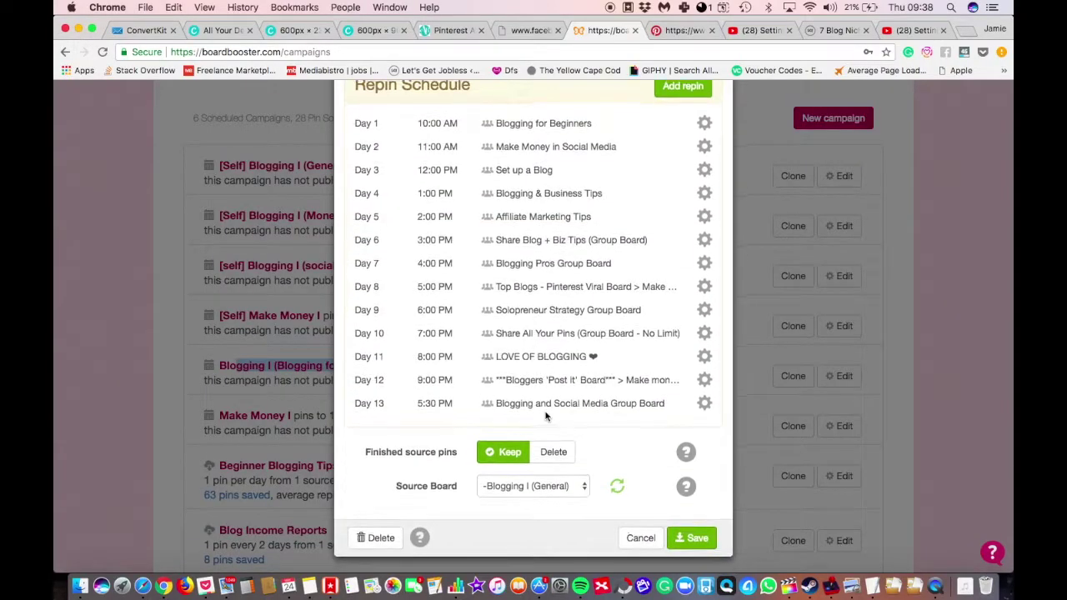
pyautogui.click(641, 538)
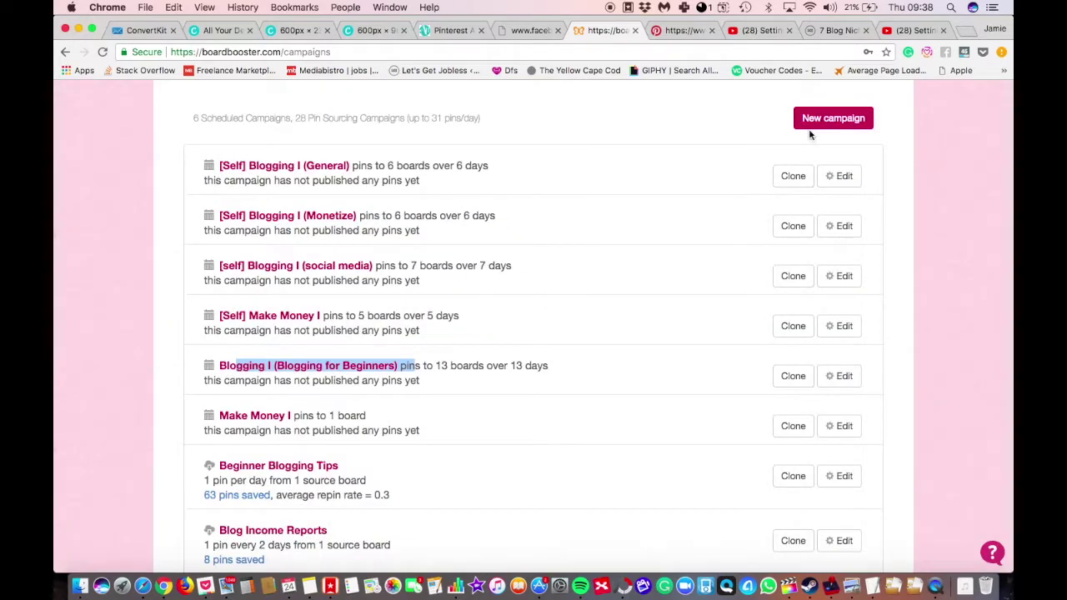
# Start a new campaign of the Scheduled Campaign type.
pyautogui.click(847, 118)
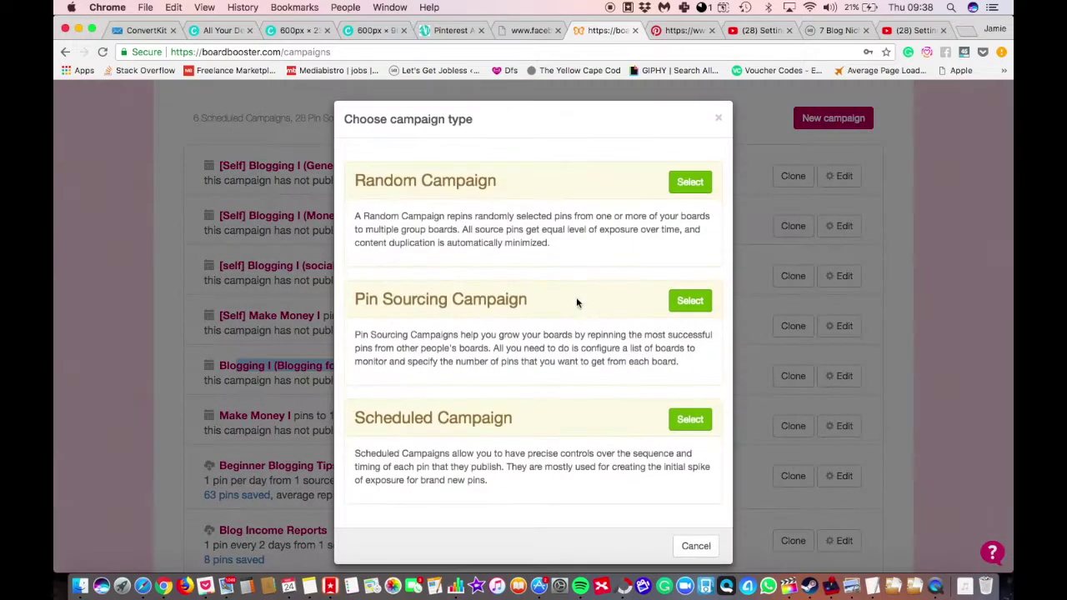
pyautogui.click(699, 420)
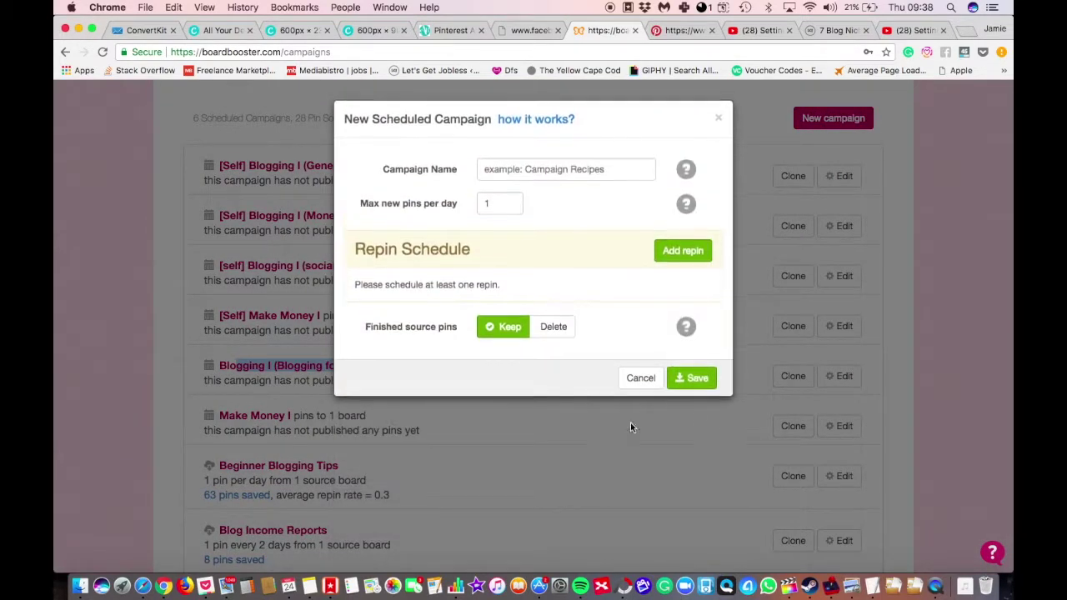
pyautogui.click(586, 171)
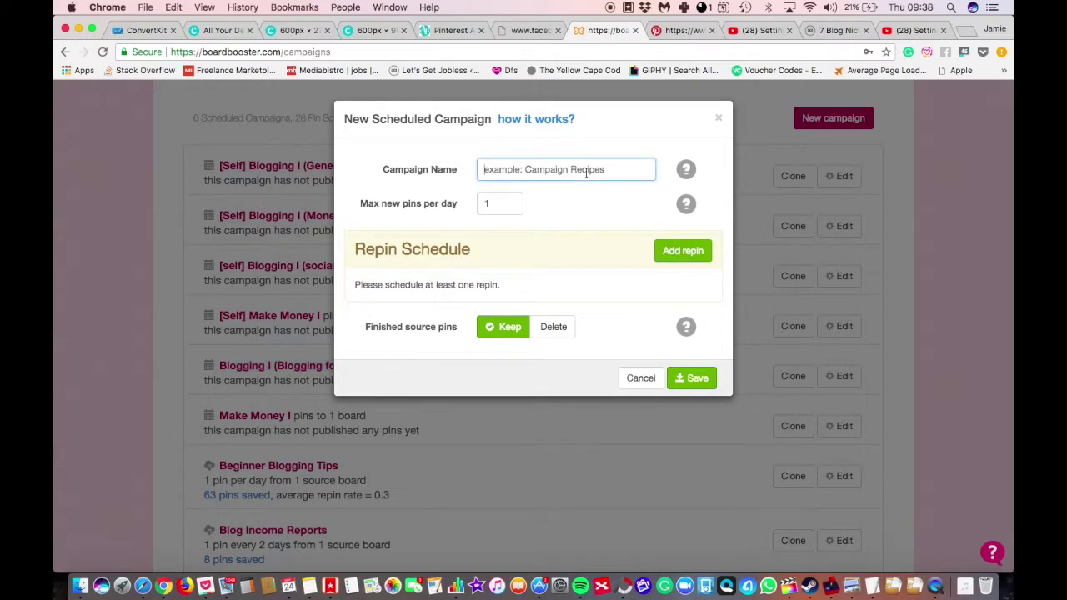
# Add a repin to the ***Bloggers 'Post it' Board*** on campaign day 1 at 10:00 AM to the new campaign's schedule.
pyautogui.click(683, 256)
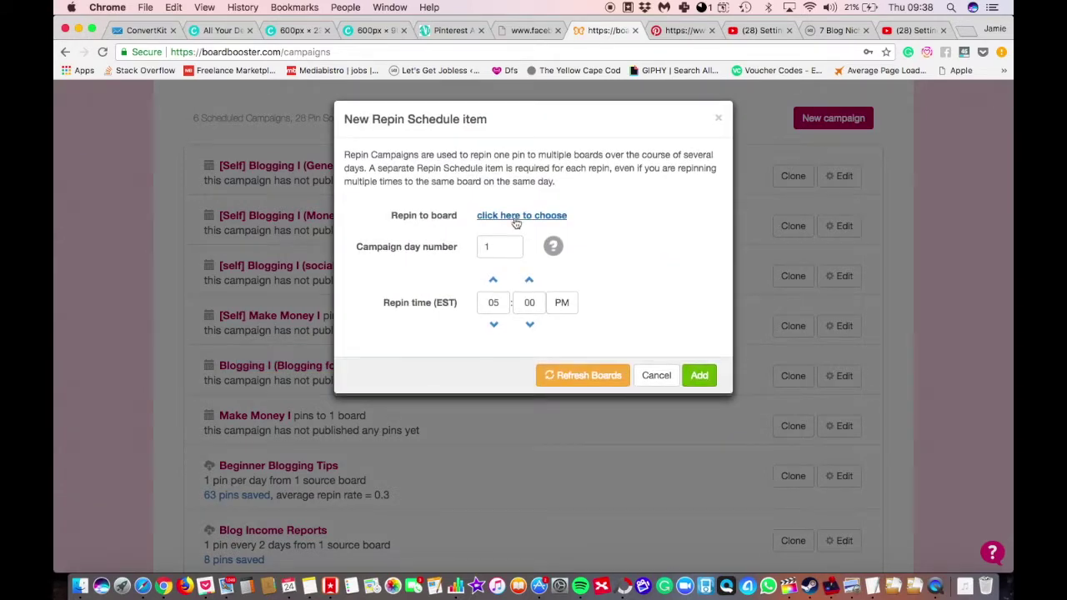
pyautogui.click(531, 216)
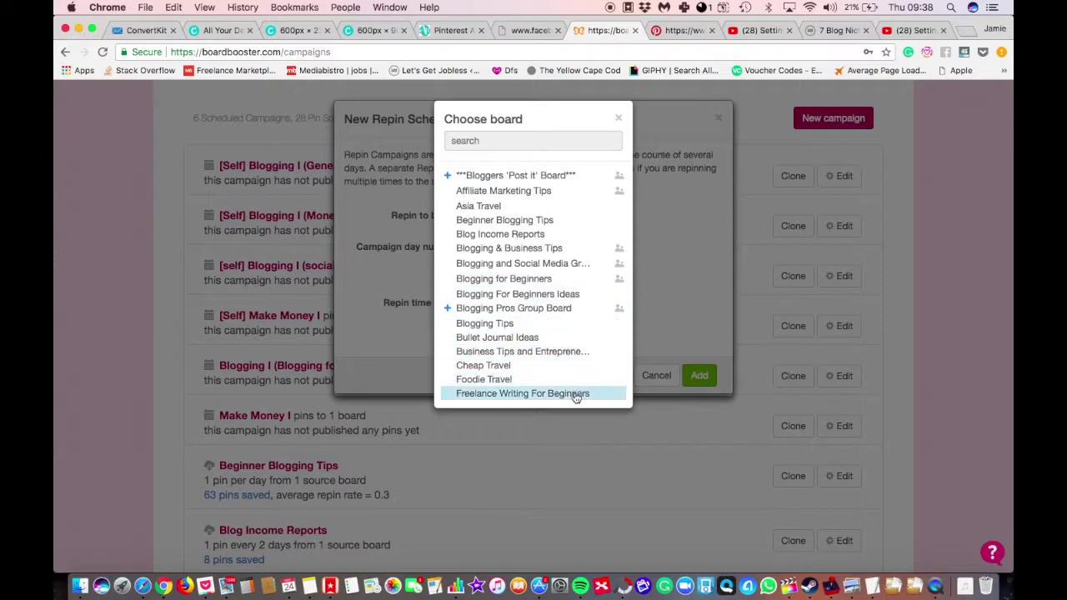
pyautogui.click(700, 297)
pyautogui.click(505, 246)
pyautogui.click(512, 244)
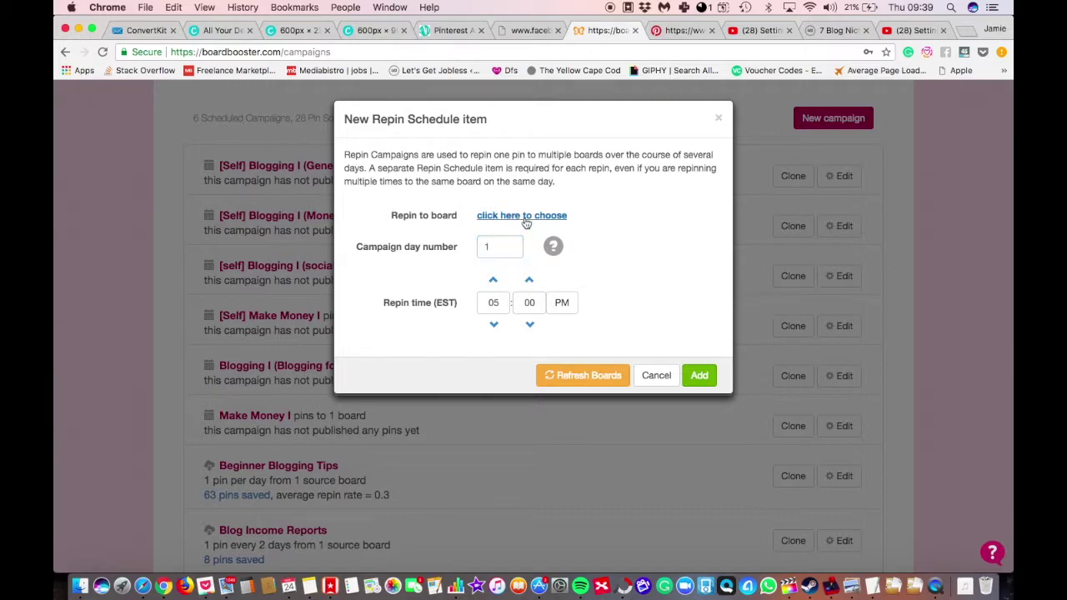
pyautogui.click(524, 216)
pyautogui.click(584, 175)
pyautogui.click(495, 326)
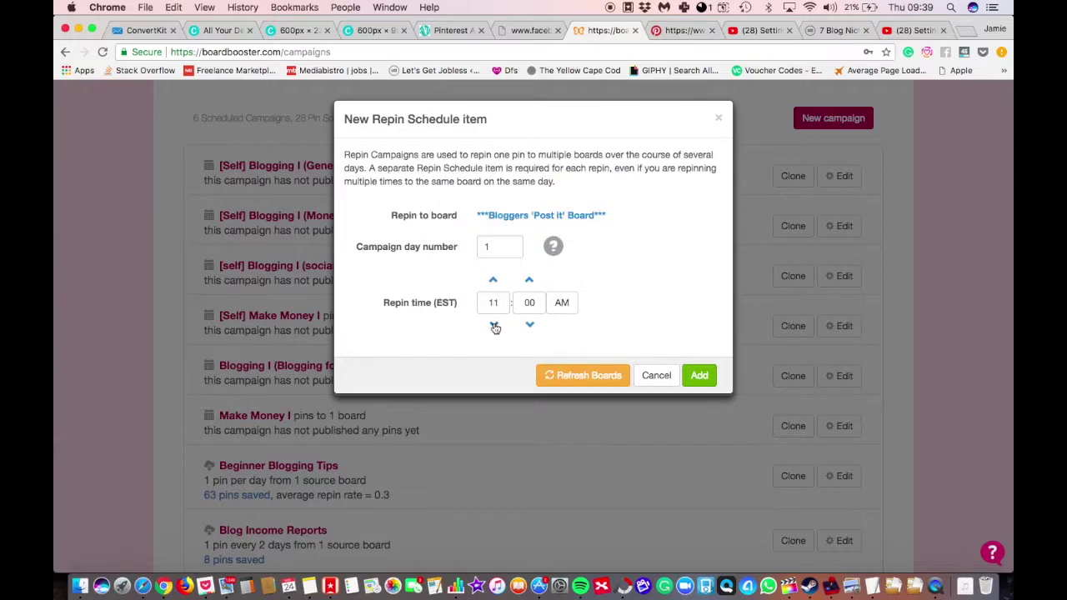
pyautogui.click(698, 375)
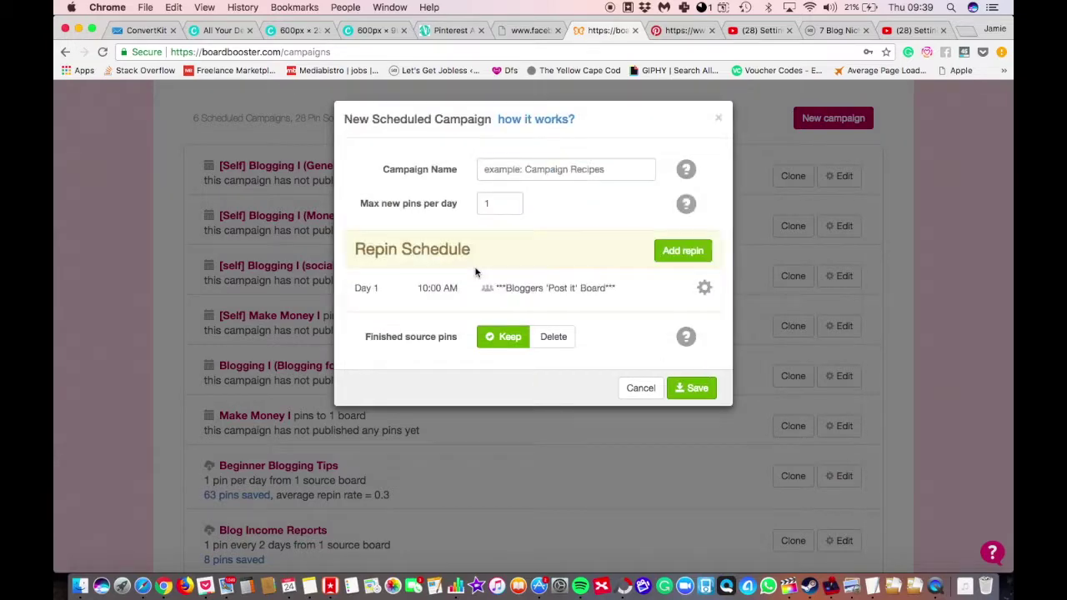
# Add a repin to the Affiliate Marketing Tips board on campaign day 3 at 11:00 AM, and discard the new campaign.
pyautogui.click(683, 250)
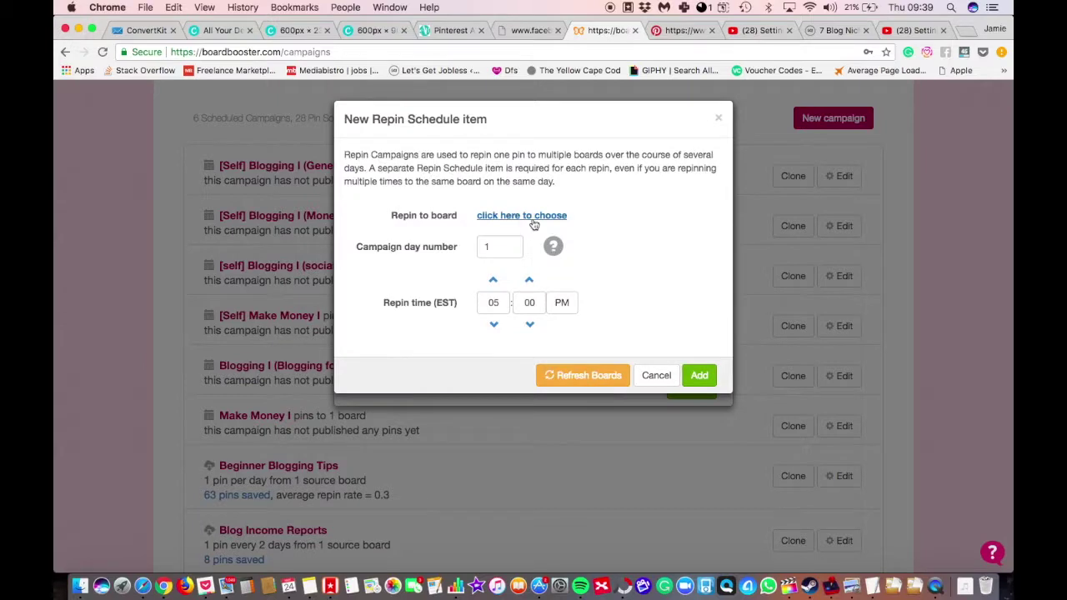
pyautogui.click(527, 215)
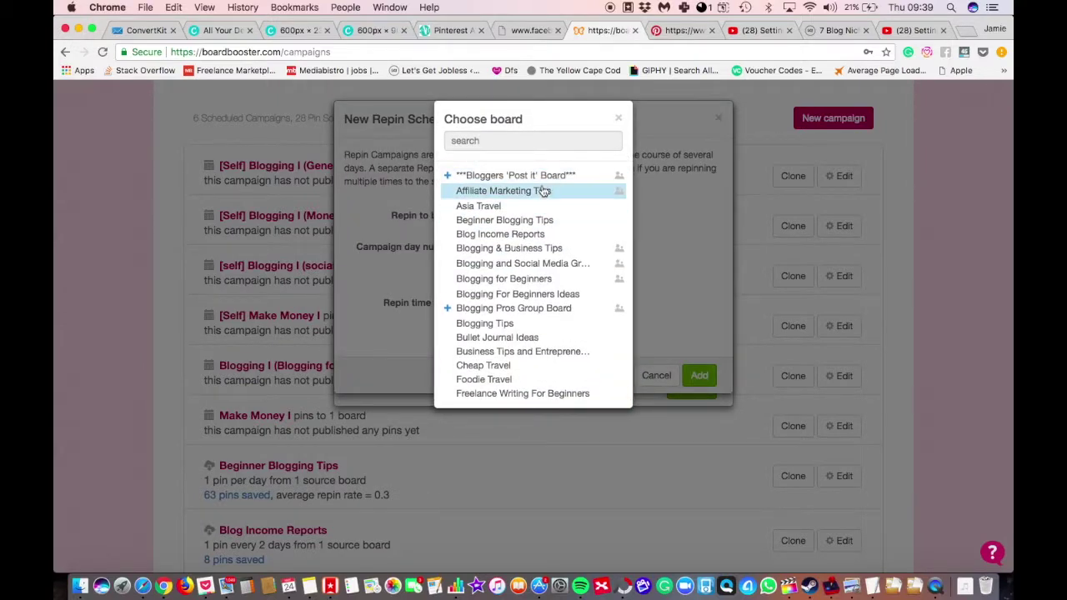
pyautogui.click(544, 191)
pyautogui.click(511, 245)
pyautogui.click(511, 245)
pyautogui.click(494, 325)
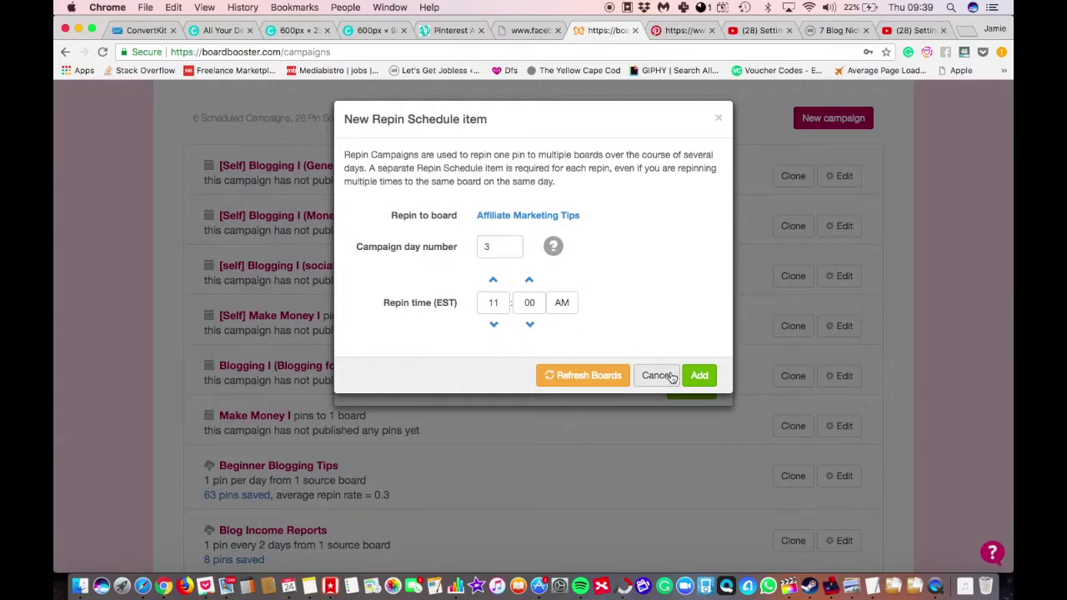
pyautogui.click(698, 375)
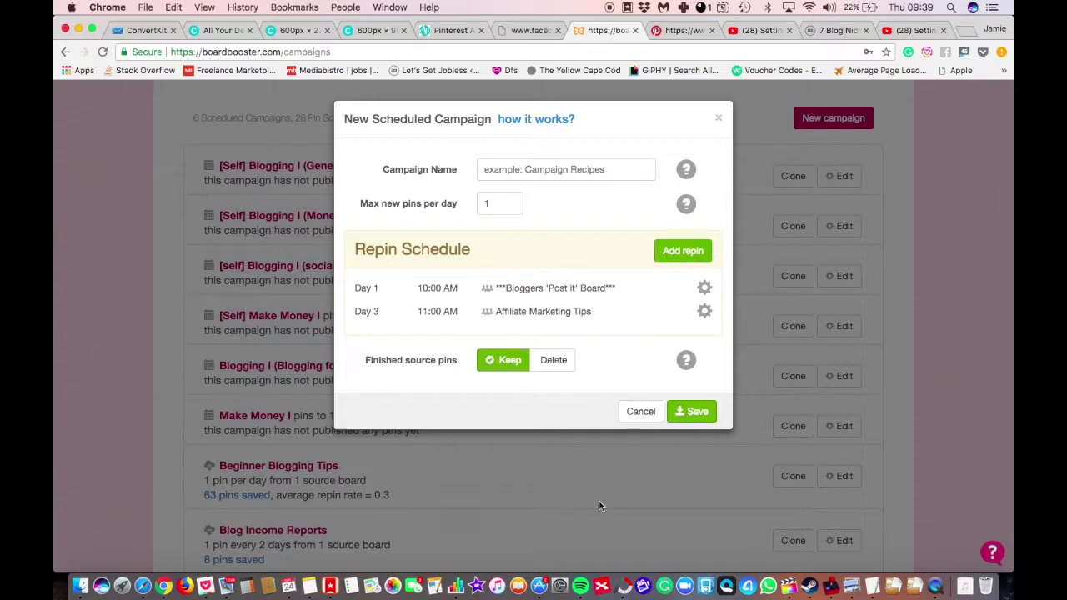
pyautogui.click(583, 173)
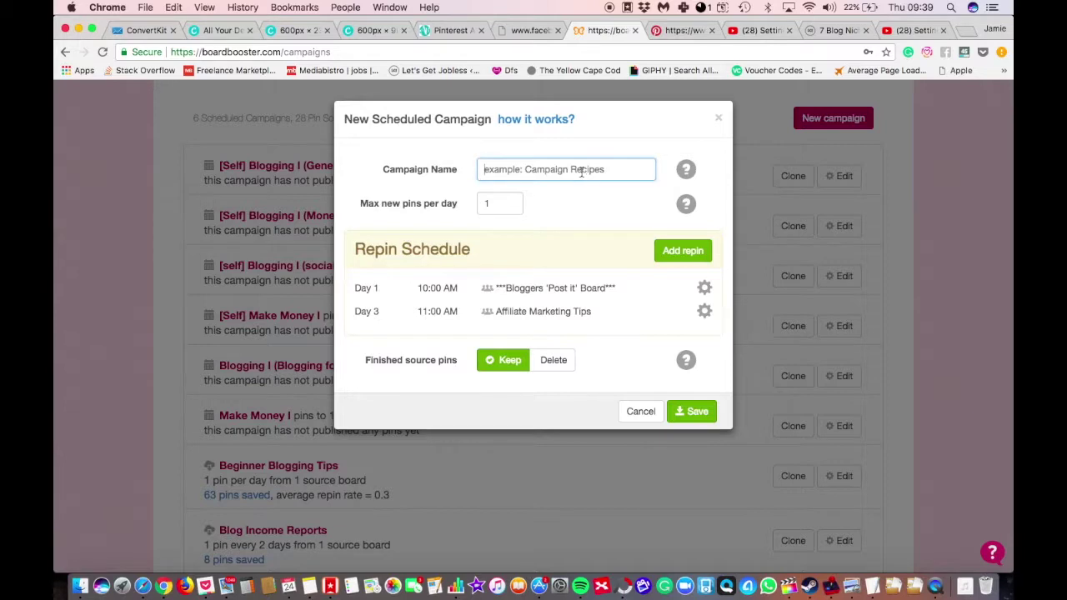
pyautogui.click(640, 411)
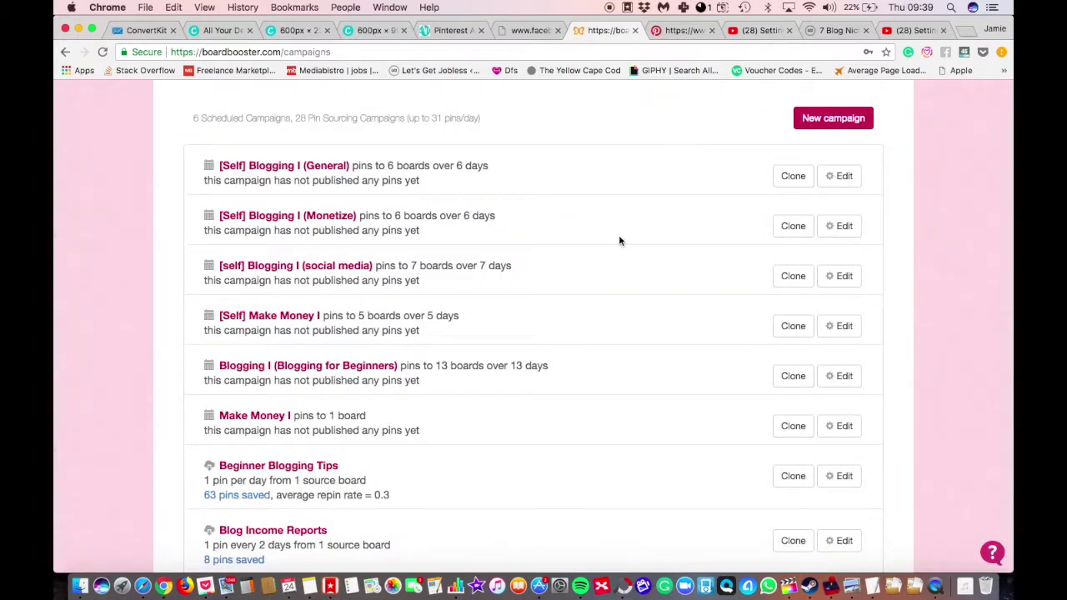
# Review the repin schedules of the [Self] Make Money I and Make Money I campaigns, and refresh the latter's source board list.
pyautogui.click(839, 326)
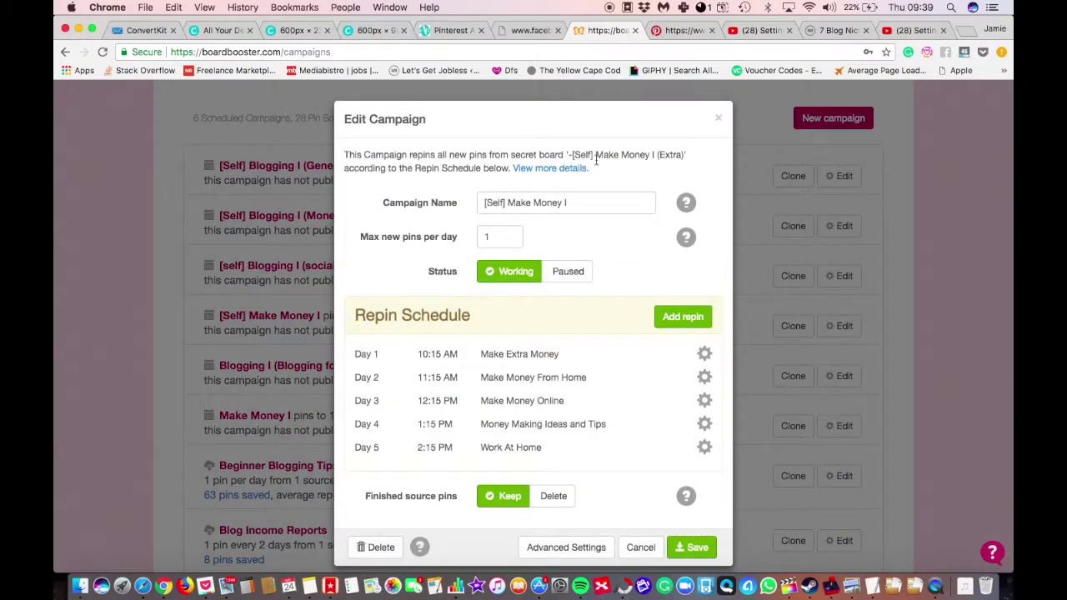
pyautogui.click(641, 548)
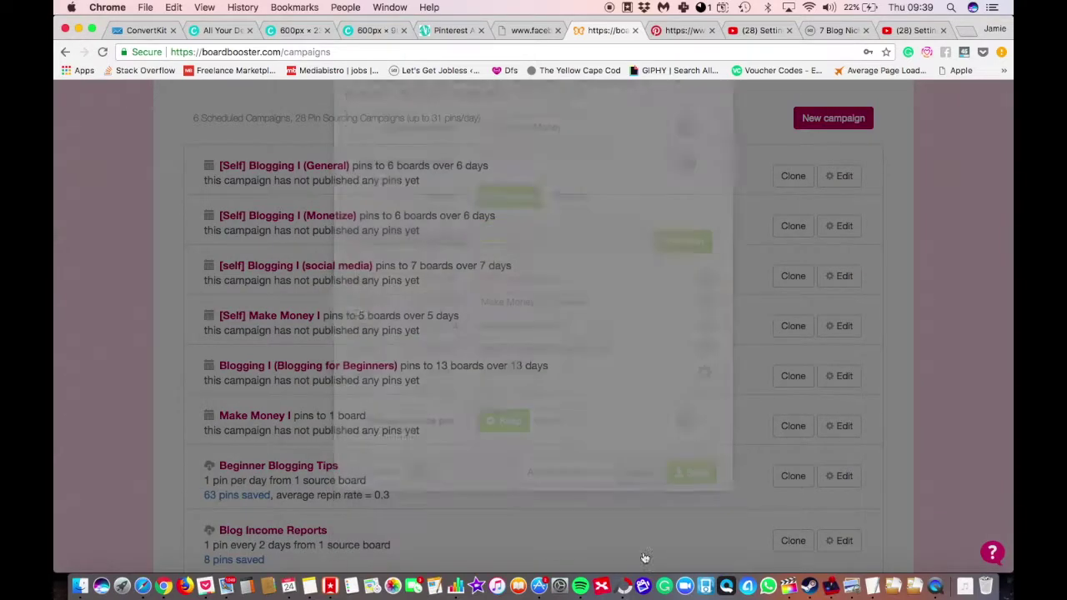
pyautogui.click(844, 426)
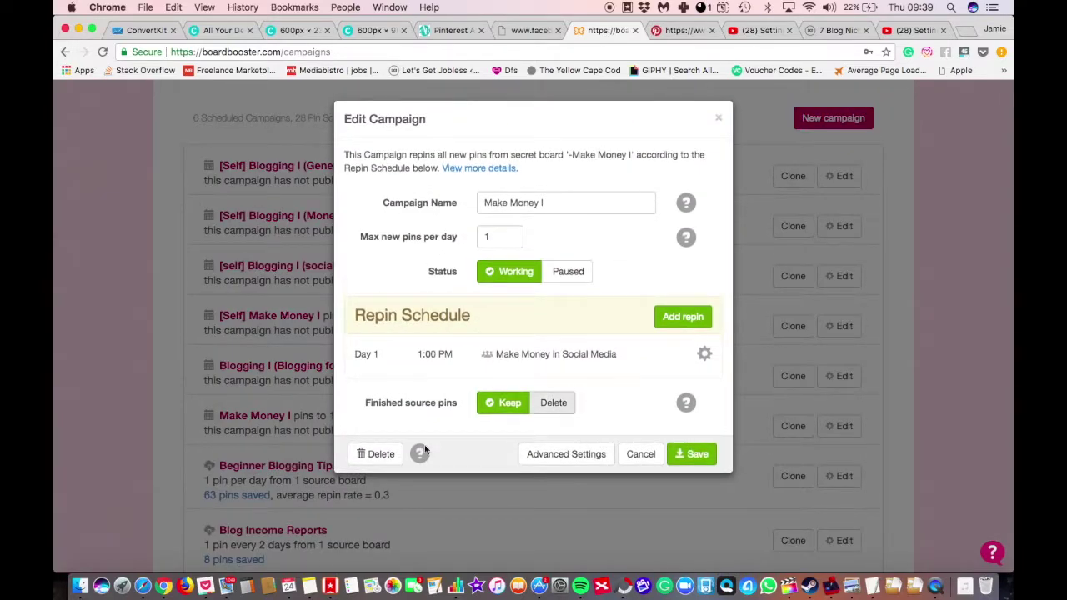
pyautogui.moveTo(423, 156); pyautogui.dragTo(665, 153)
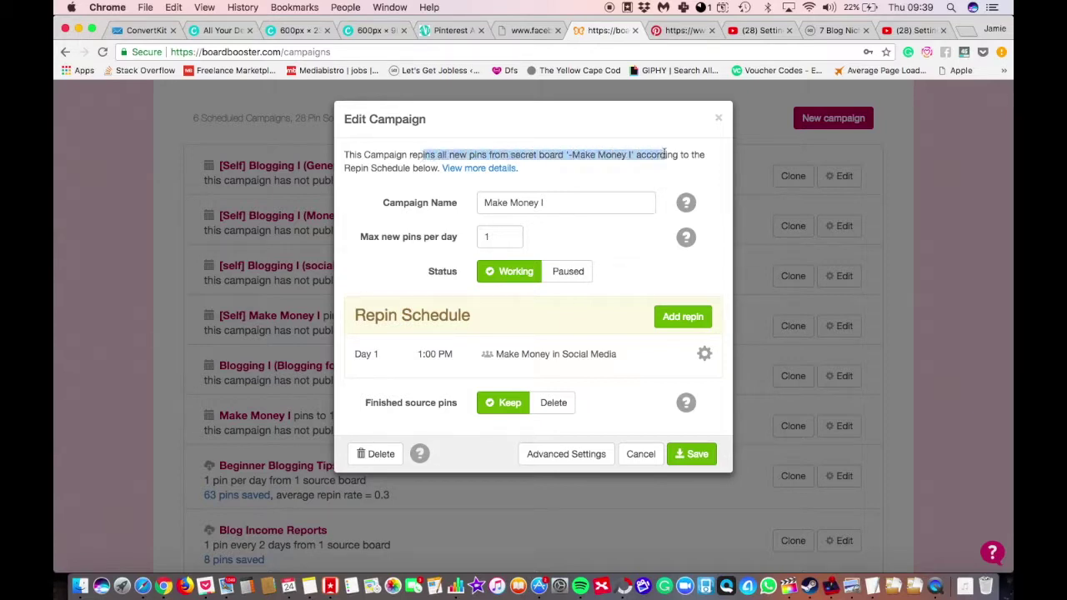
pyautogui.click(587, 457)
pyautogui.click(616, 437)
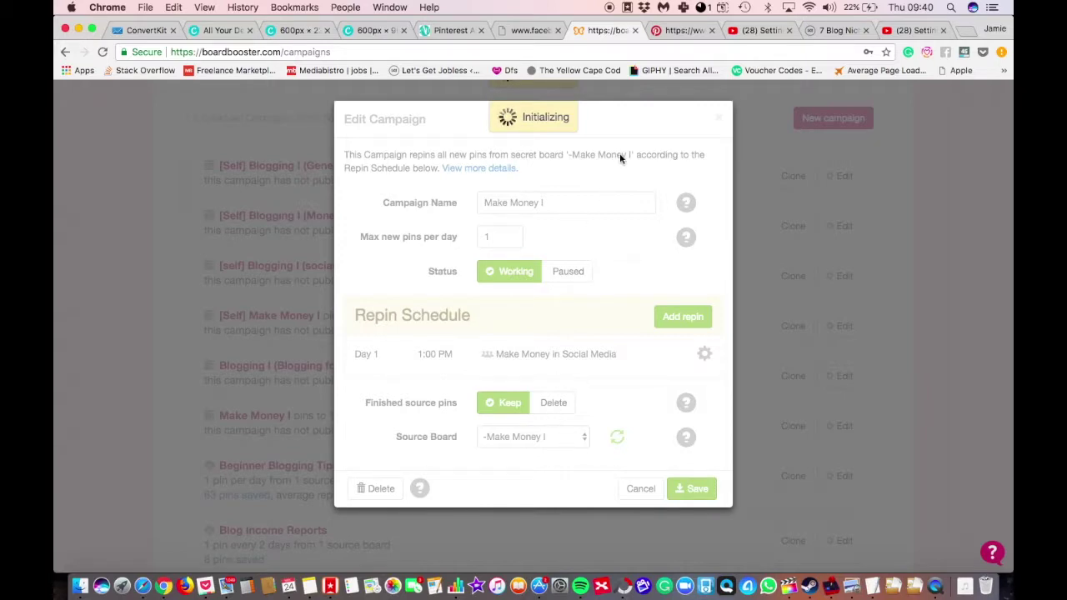
# Switch to Safari and examine the title, description and pins area of the Blogging for Beginners board on Pinterest.
pyautogui.press('super+Tab')
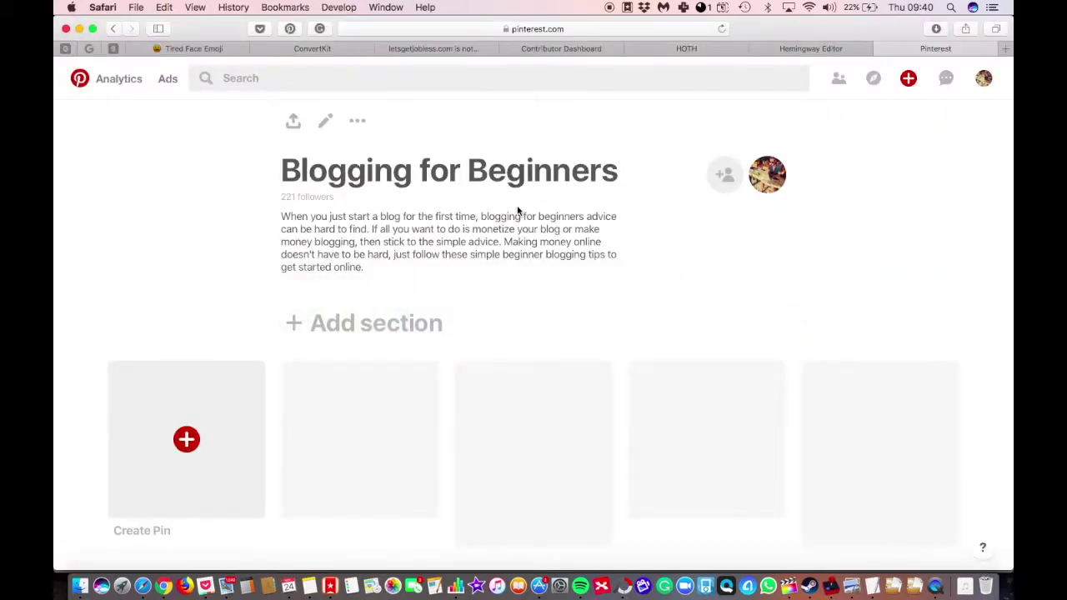
pyautogui.moveTo(282, 169); pyautogui.dragTo(615, 177)
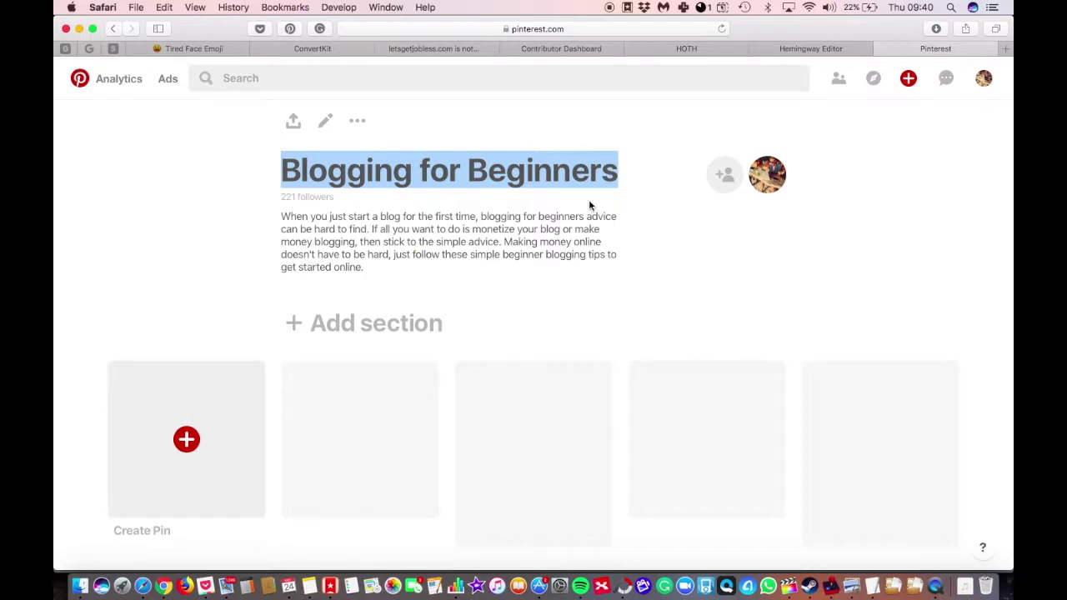
pyautogui.click(623, 165)
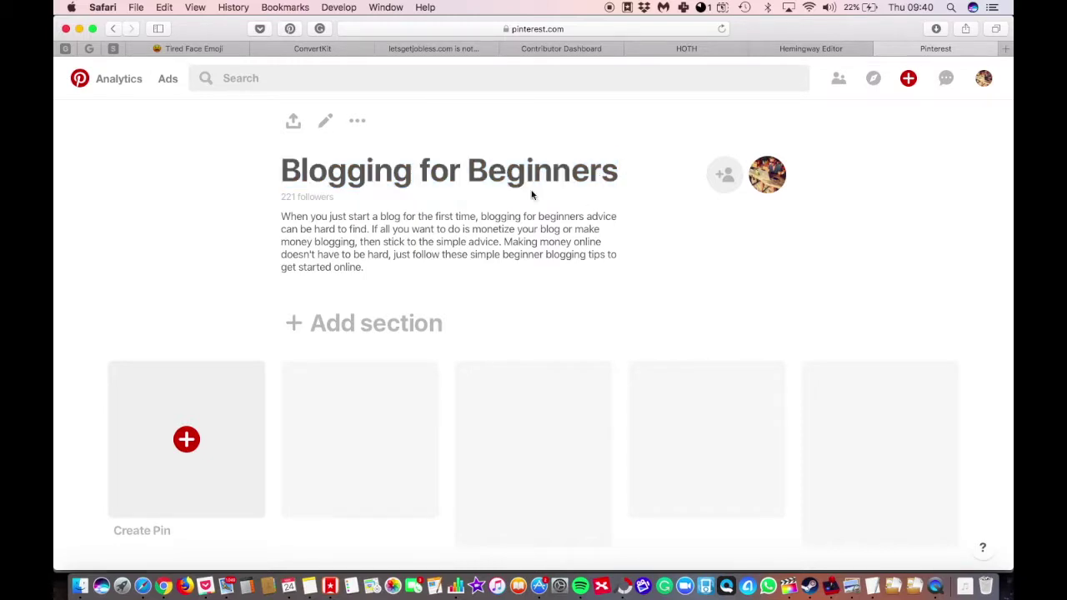
pyautogui.moveTo(622, 185); pyautogui.dragTo(250, 171)
pyautogui.scroll(-3, 390, 339)
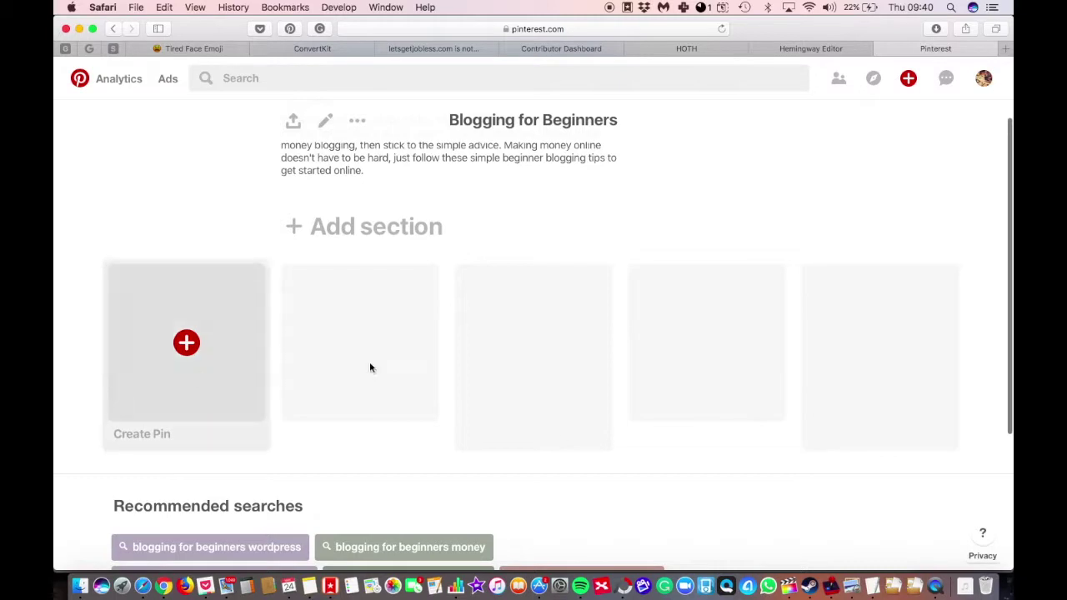
pyautogui.scroll(-3, 710, 339)
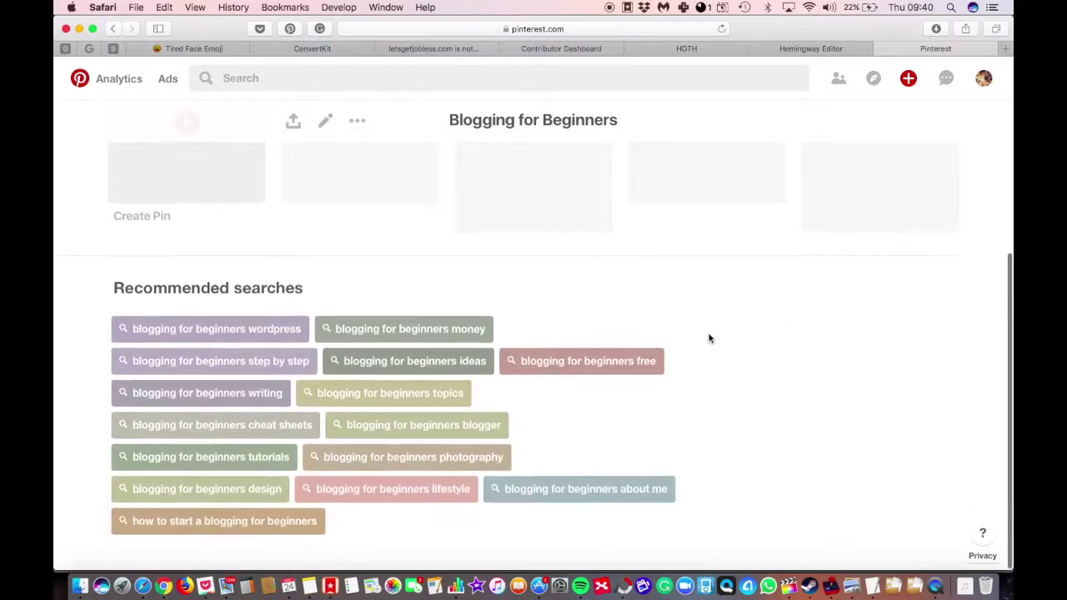
pyautogui.scroll(5, 709, 339)
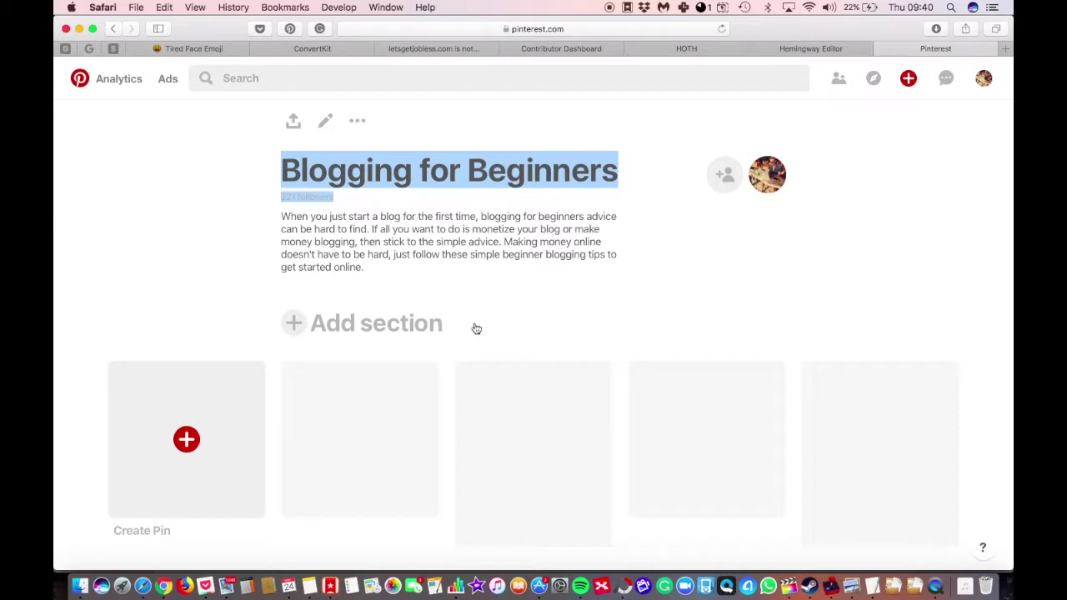
pyautogui.click(540, 263)
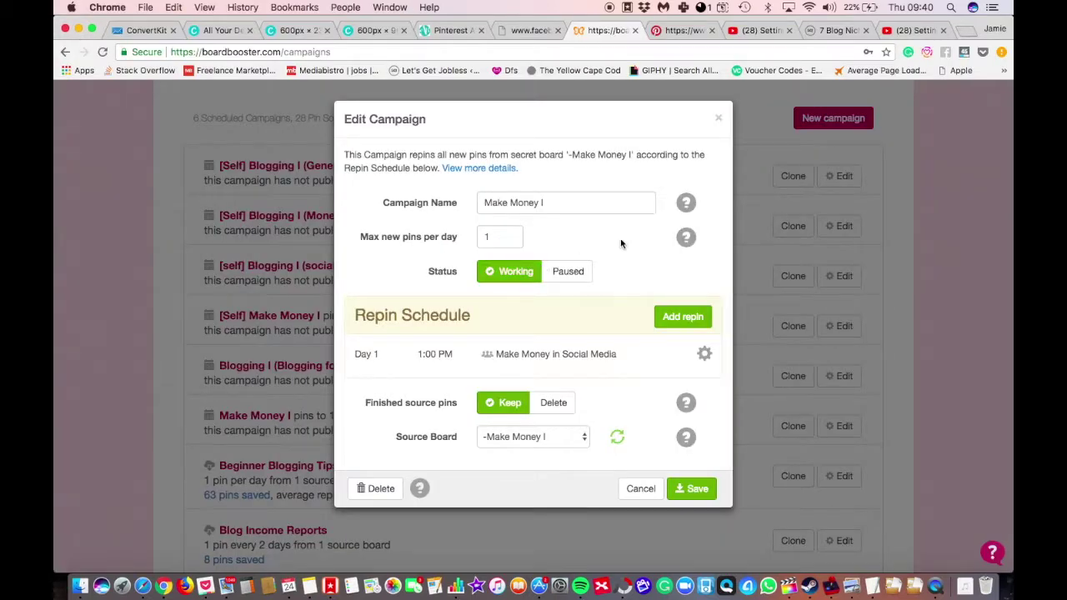
# Close the Make Money I campaign in BoardBooster without saving and look over the list of scheduled and pin sourcing campaigns.
pyautogui.click(634, 493)
pyautogui.scroll(-1, 430, 377)
pyautogui.scroll(-1, 430, 377)
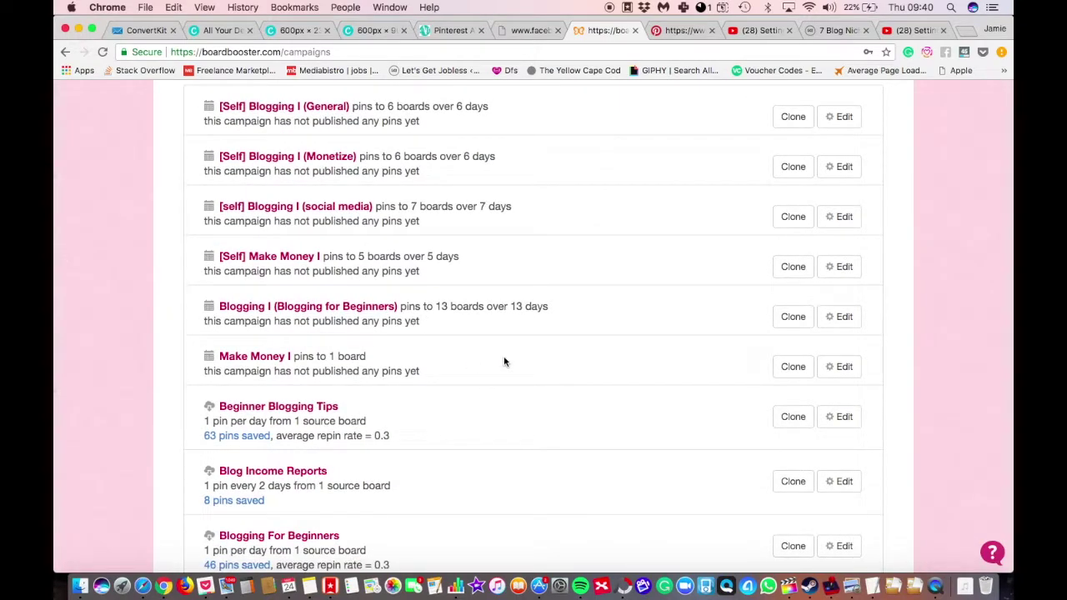
pyautogui.scroll(2, 504, 360)
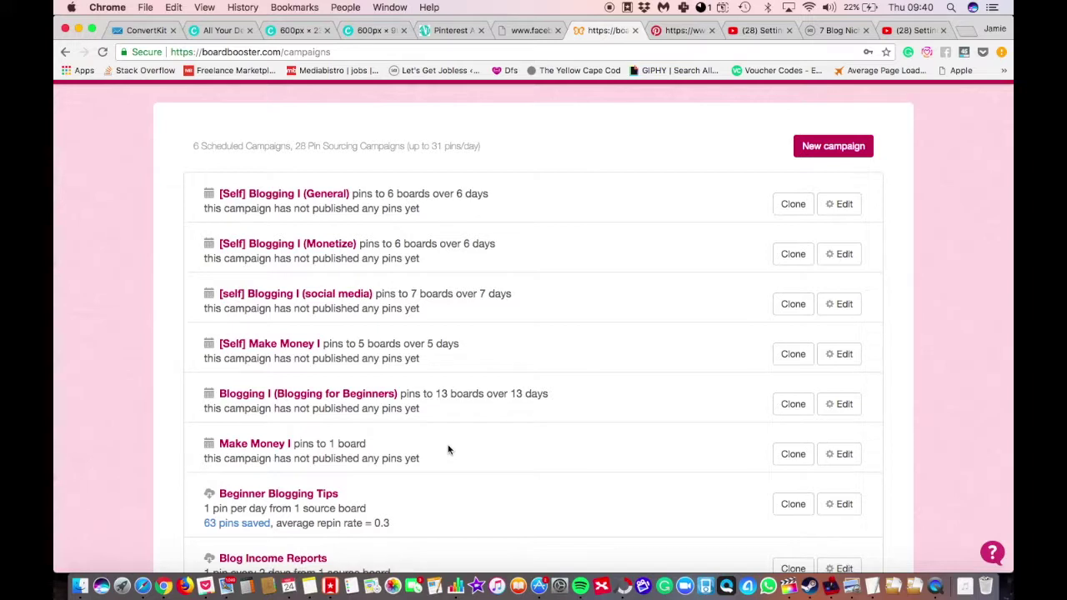
pyautogui.scroll(1, 448, 451)
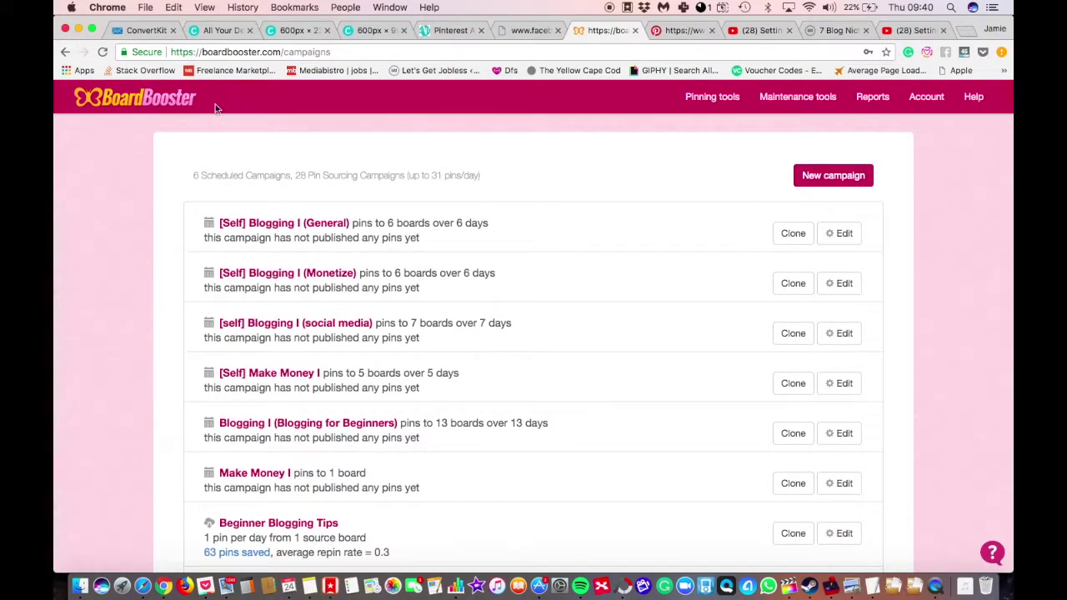
pyautogui.scroll(-3, 534, 172)
pyautogui.scroll(2, 534, 172)
pyautogui.scroll(2, 533, 173)
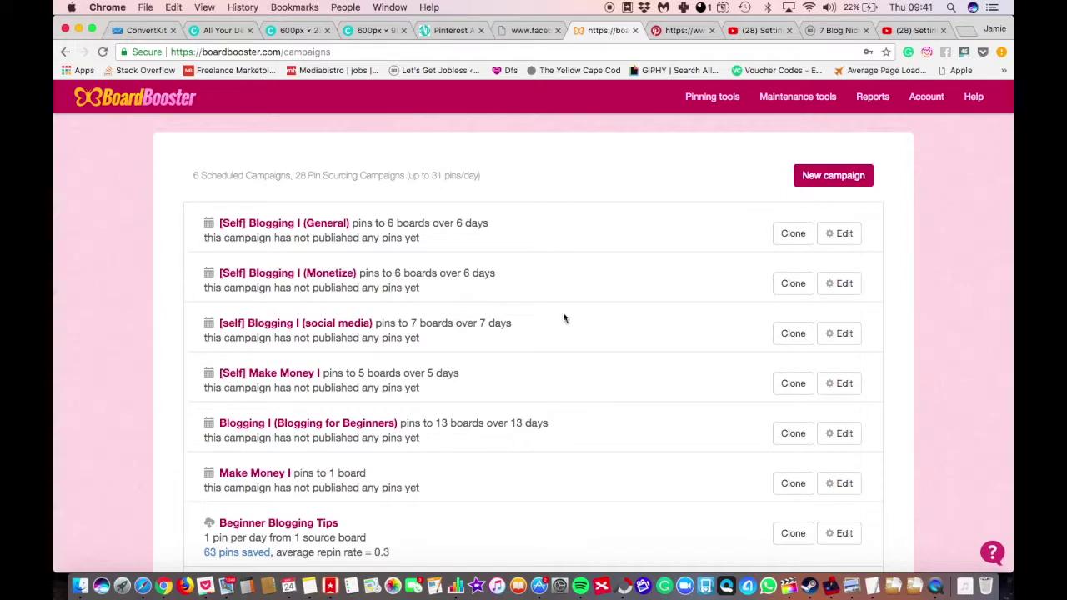